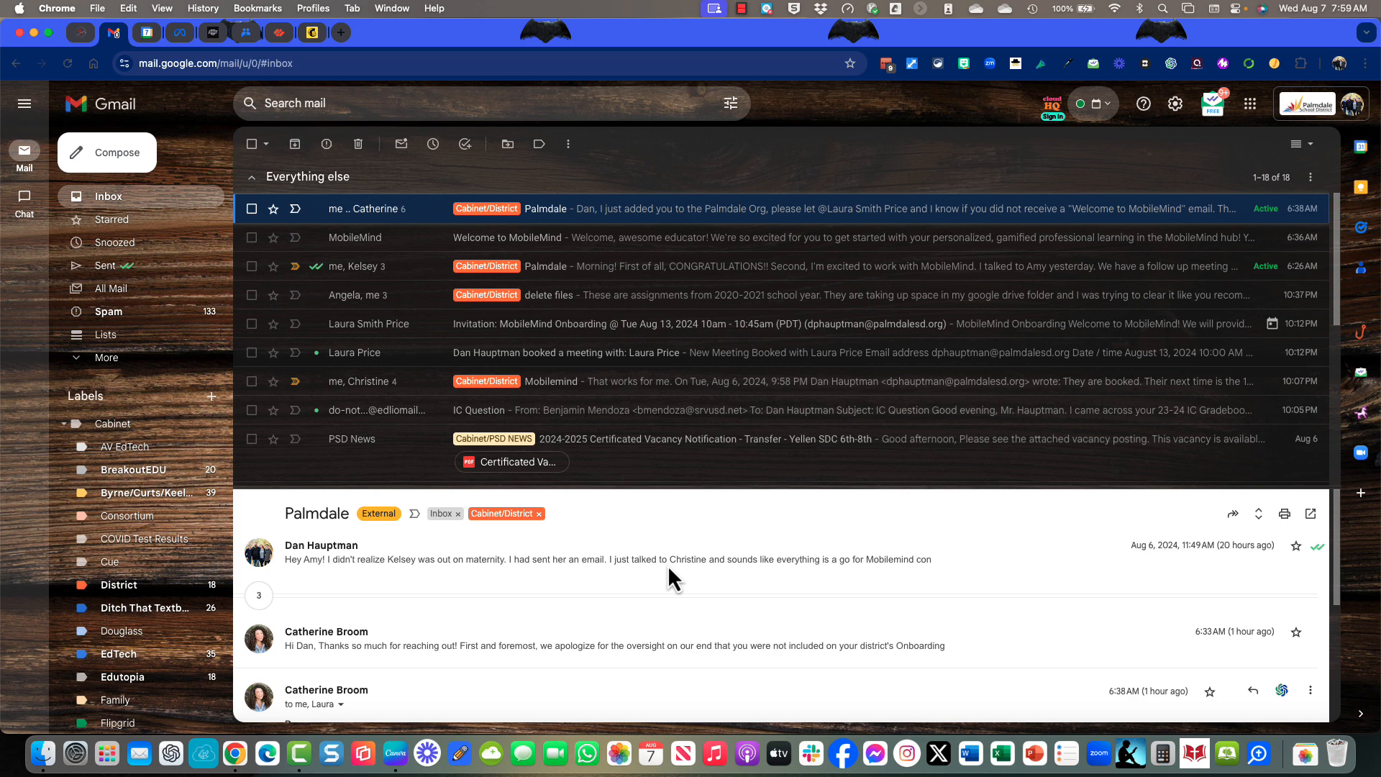
Step: Look through the nested labels under Cabinet in the label list
scroll(668, 564, down, 1)
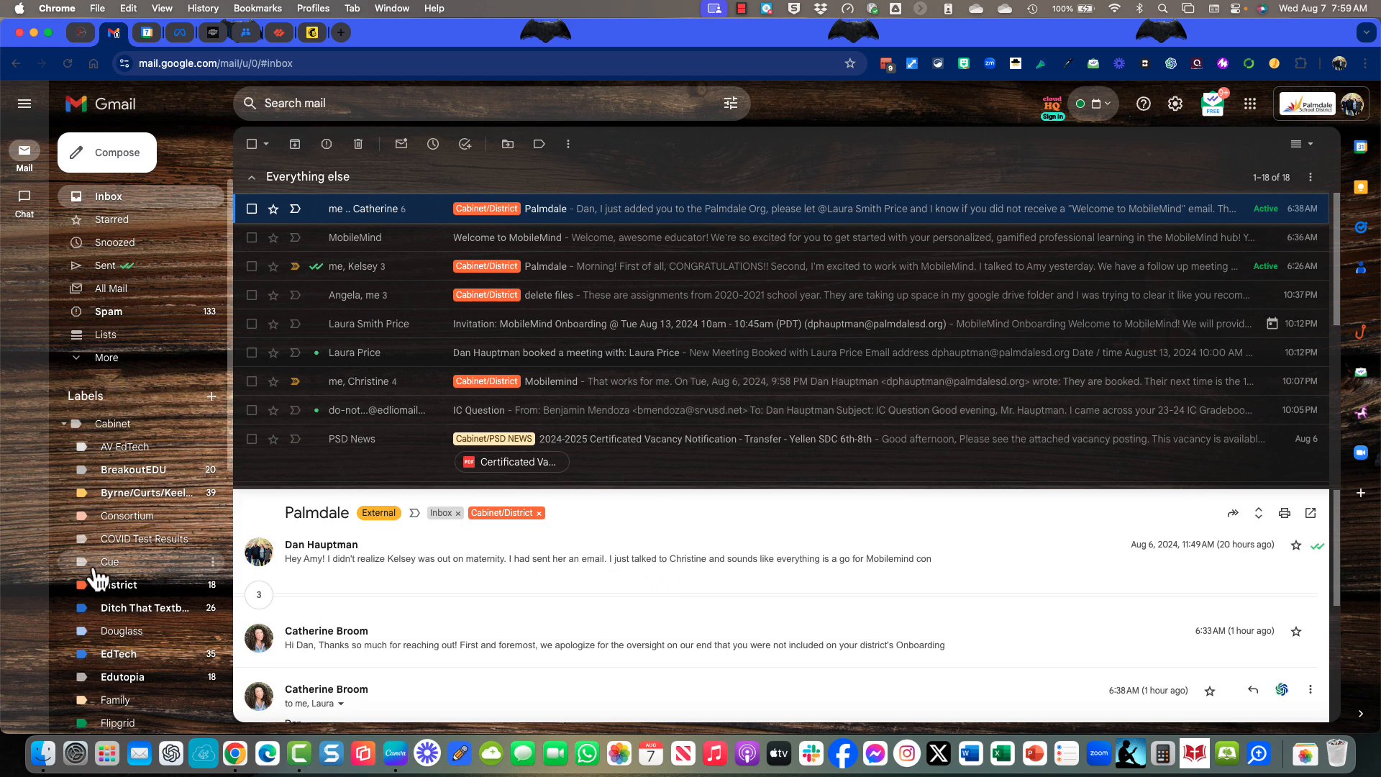
scroll(98, 576, down, 5)
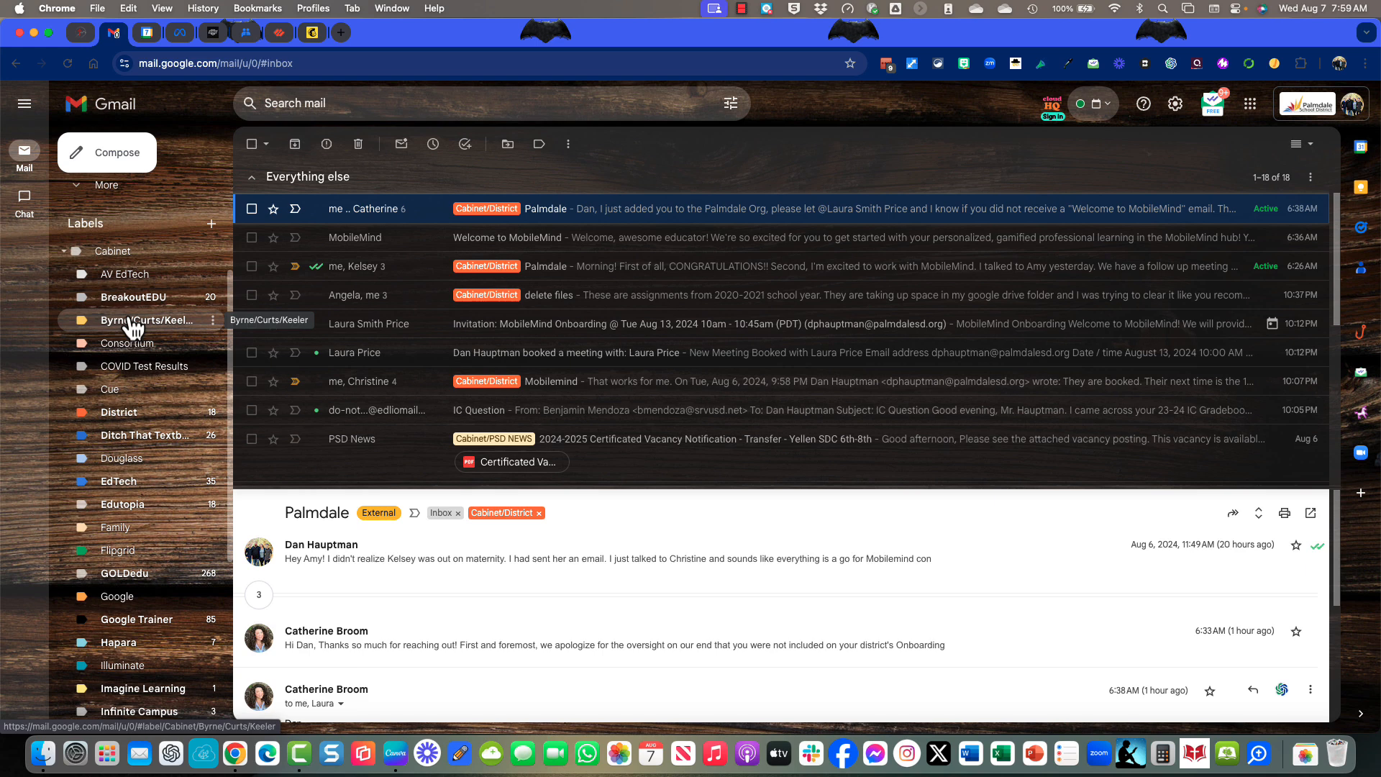
scroll(133, 327, up, 3)
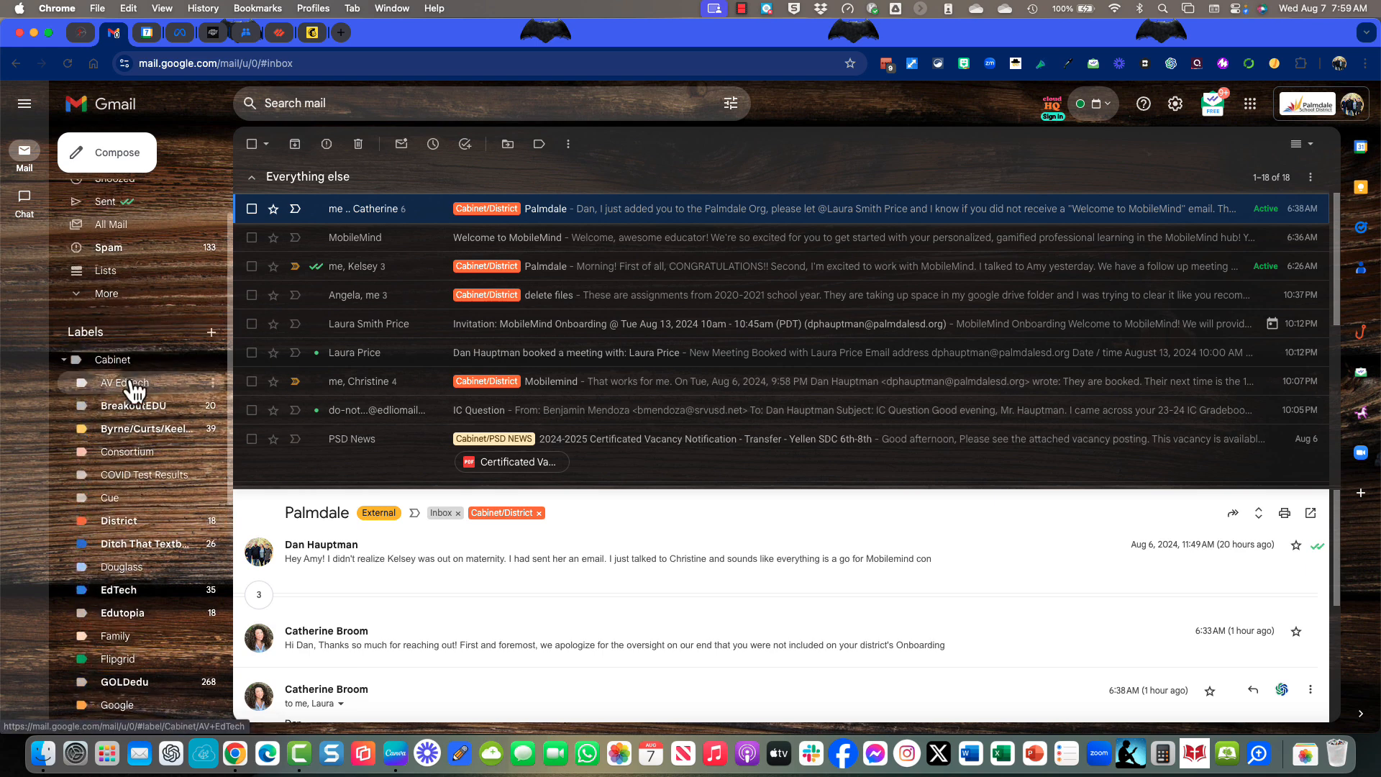
scroll(104, 324, down, 2)
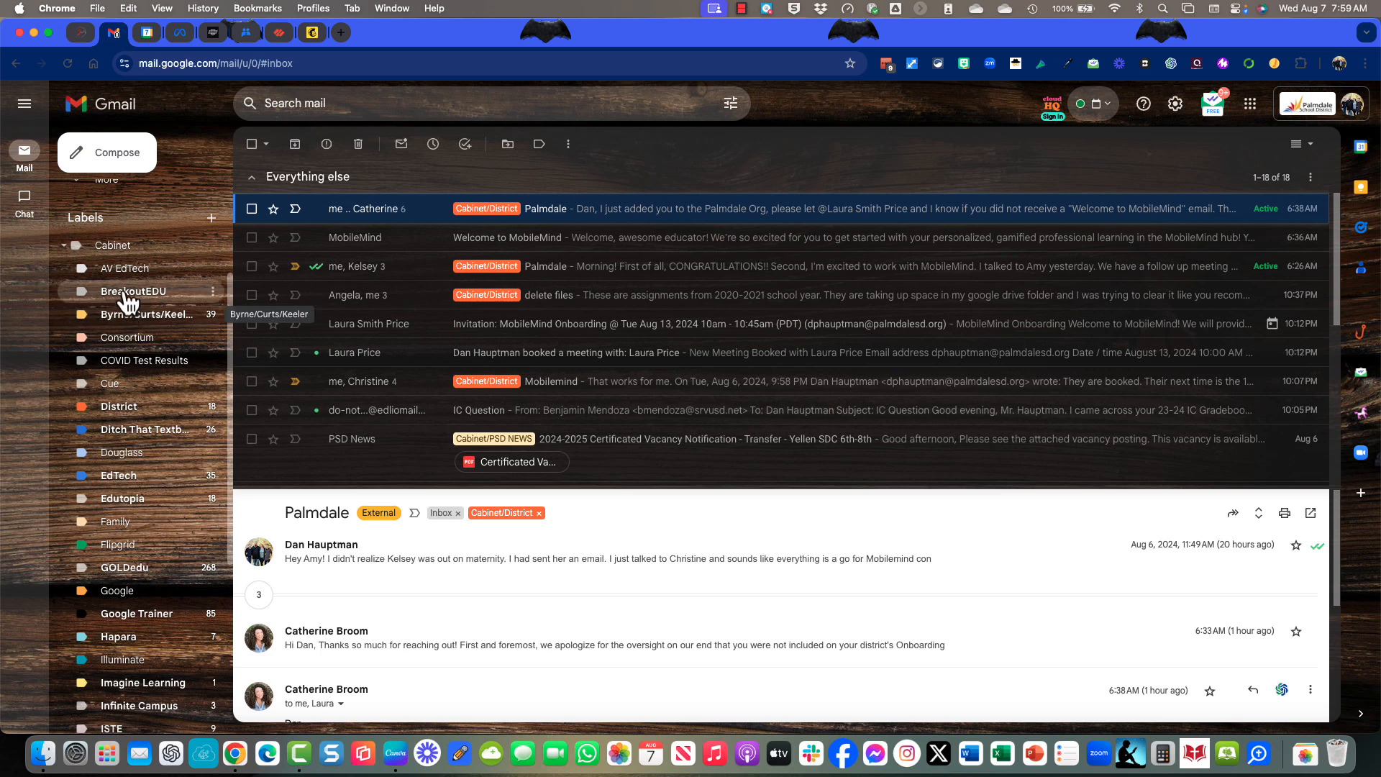
scroll(115, 323, down, 3)
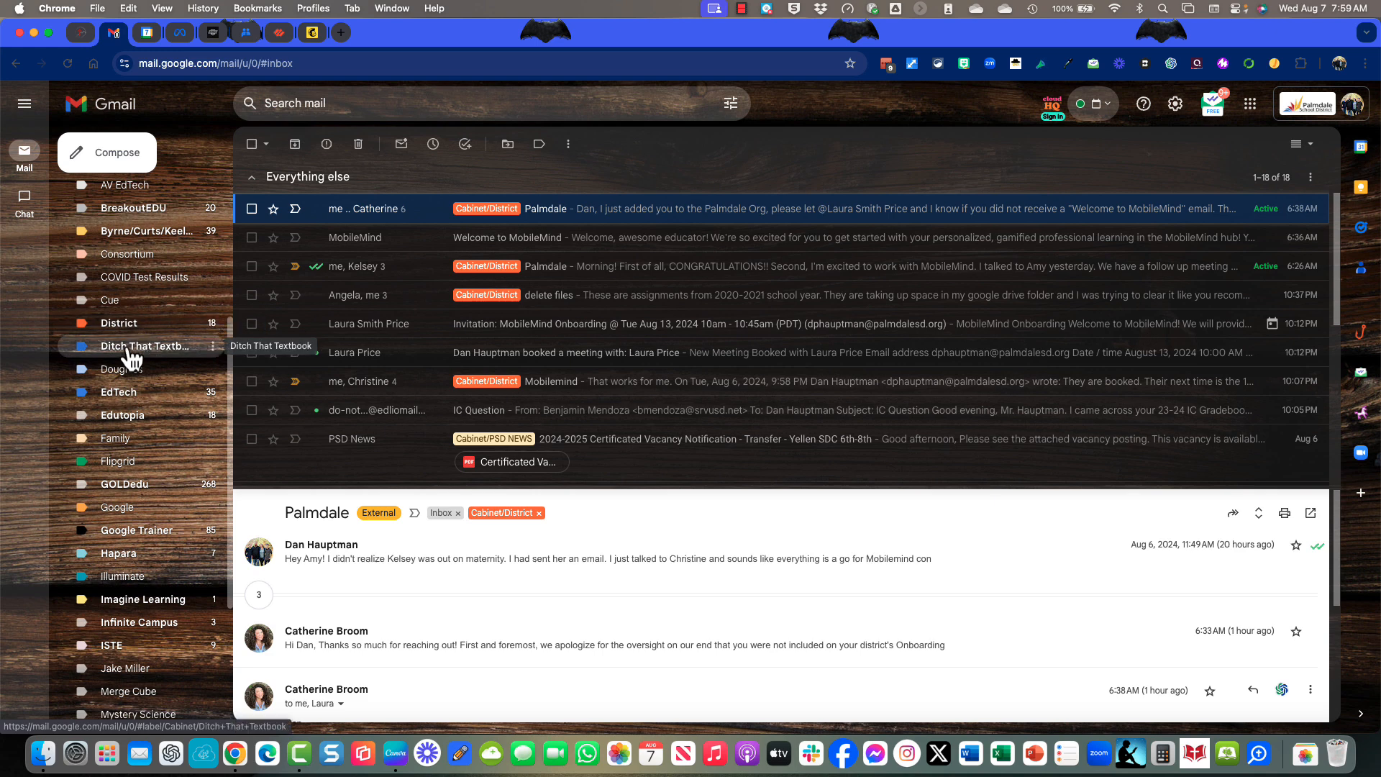
scroll(122, 359, down, 3)
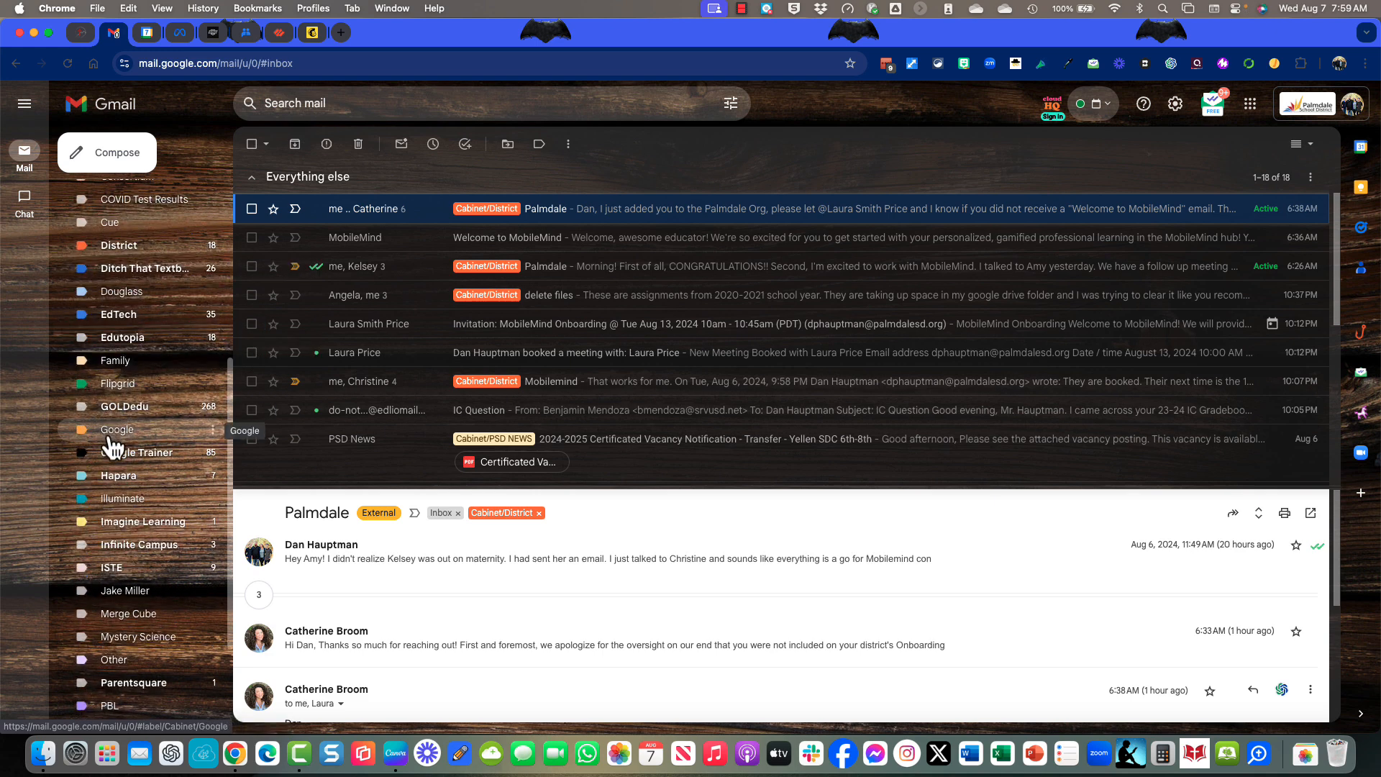
scroll(115, 439, down, 2)
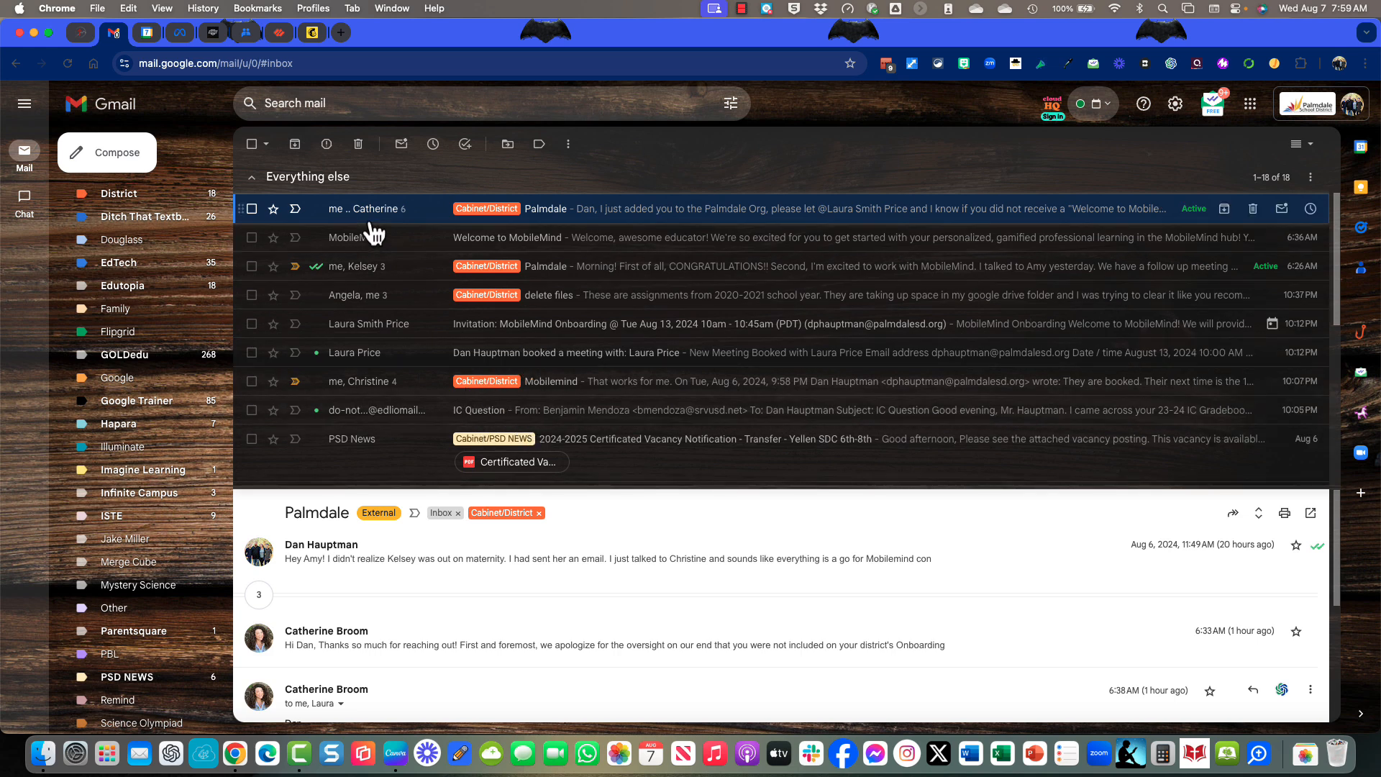
click(253, 238)
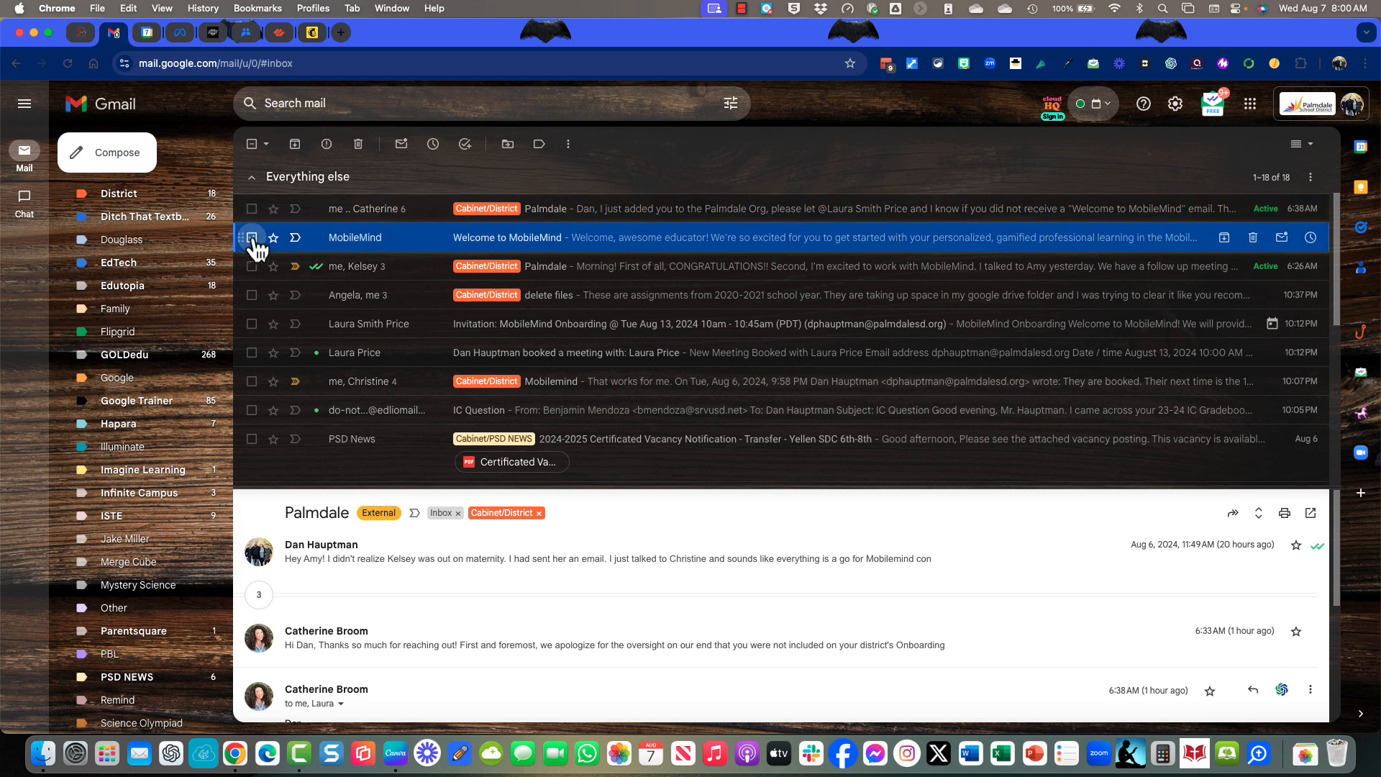
click(252, 237)
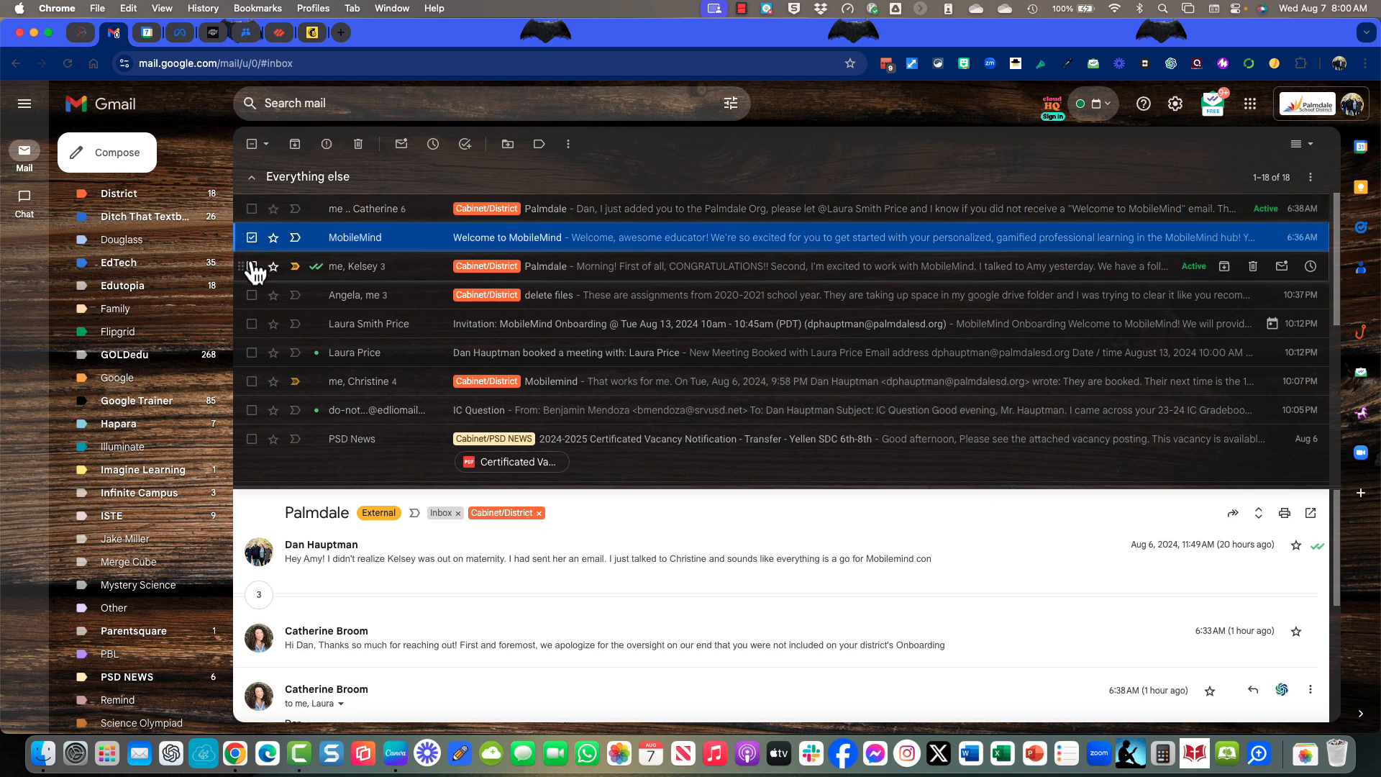
click(251, 325)
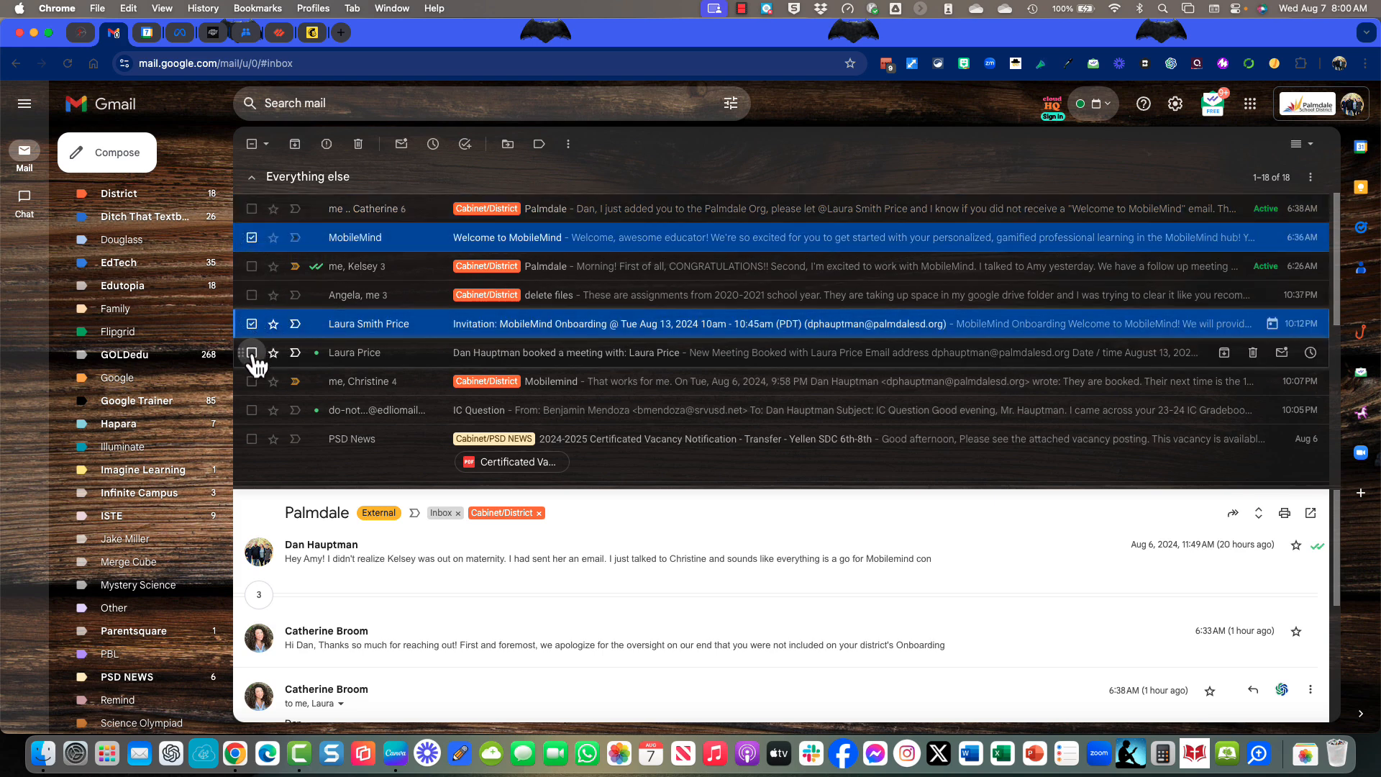
click(253, 354)
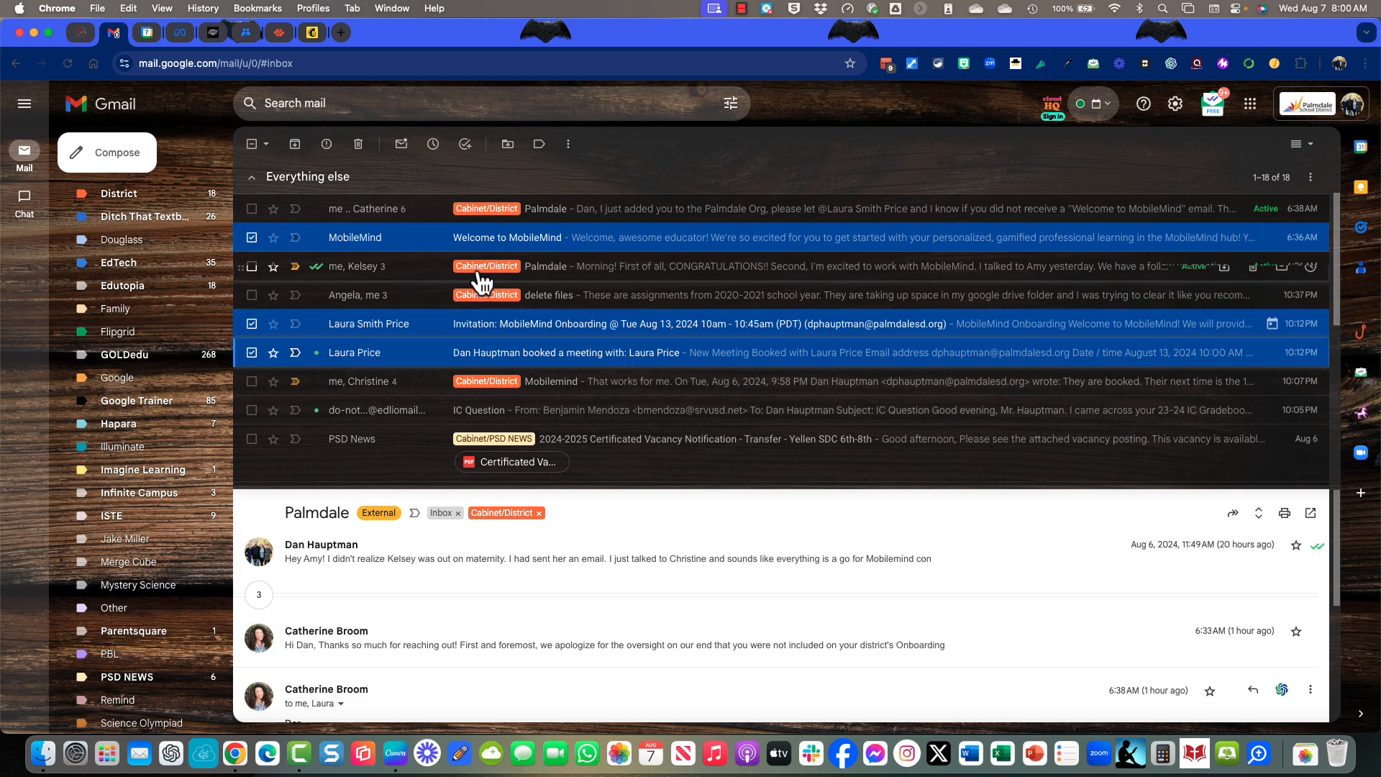
click(573, 149)
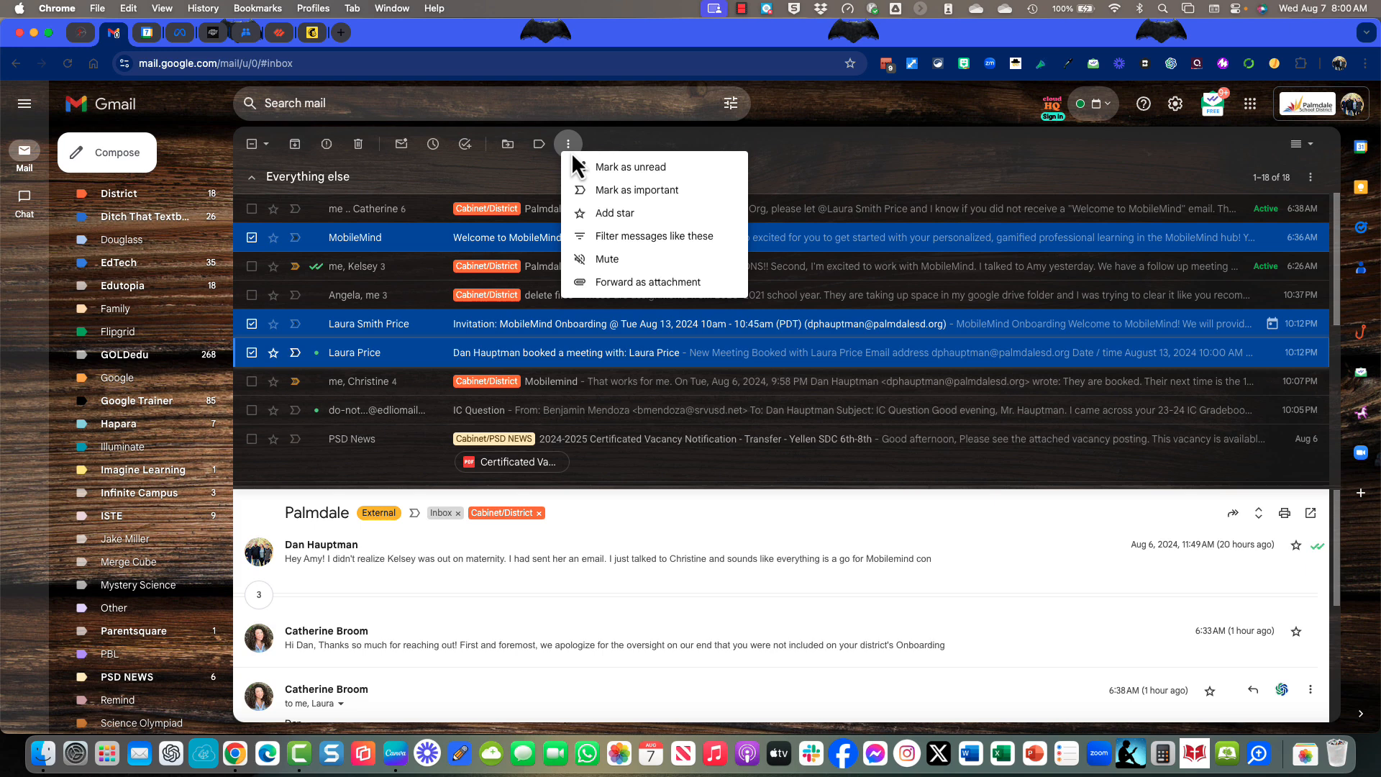
click(689, 245)
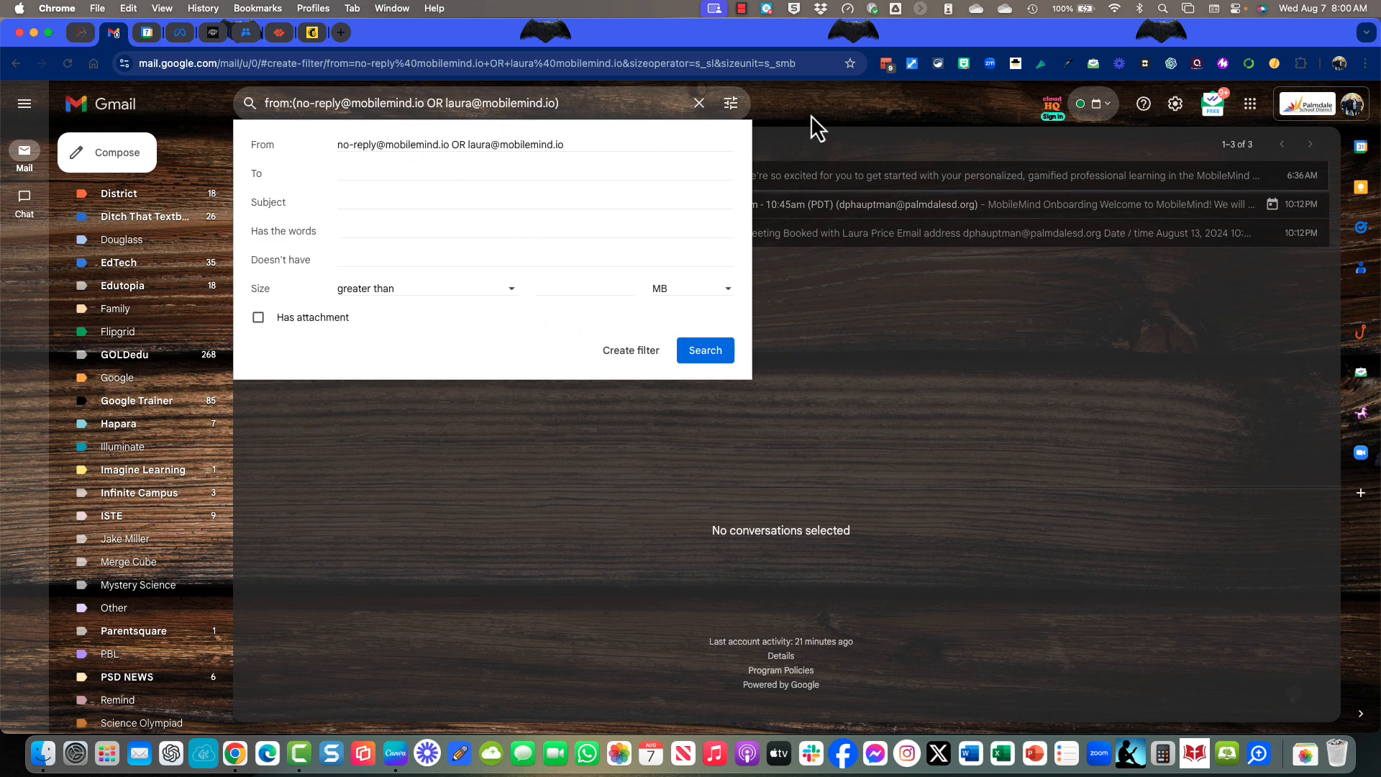
click(729, 105)
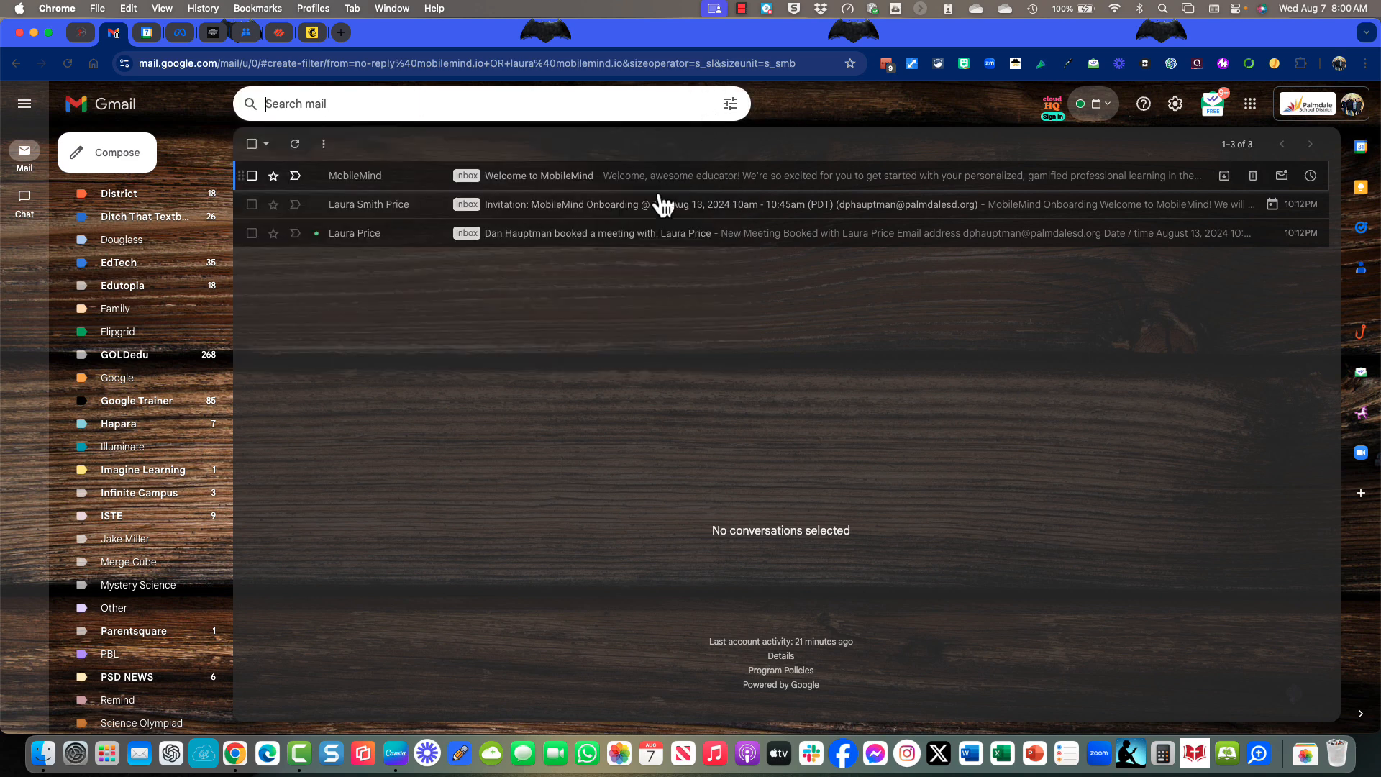
scroll(68, 216, up, 5)
click(110, 201)
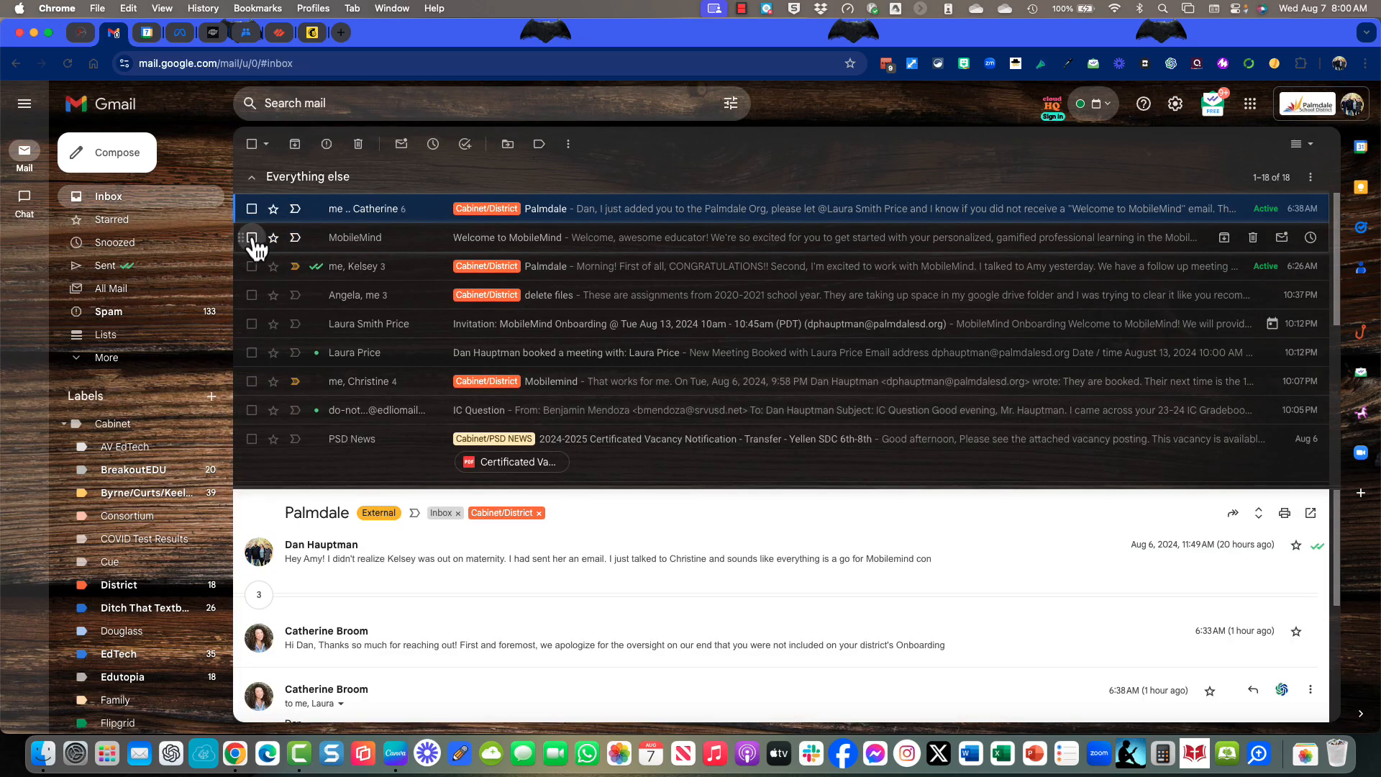
Step: Start a filter from the top Palmdale conversation, the MobileMind welcome, the onboarding invitation and the booked-meeting message
click(252, 238)
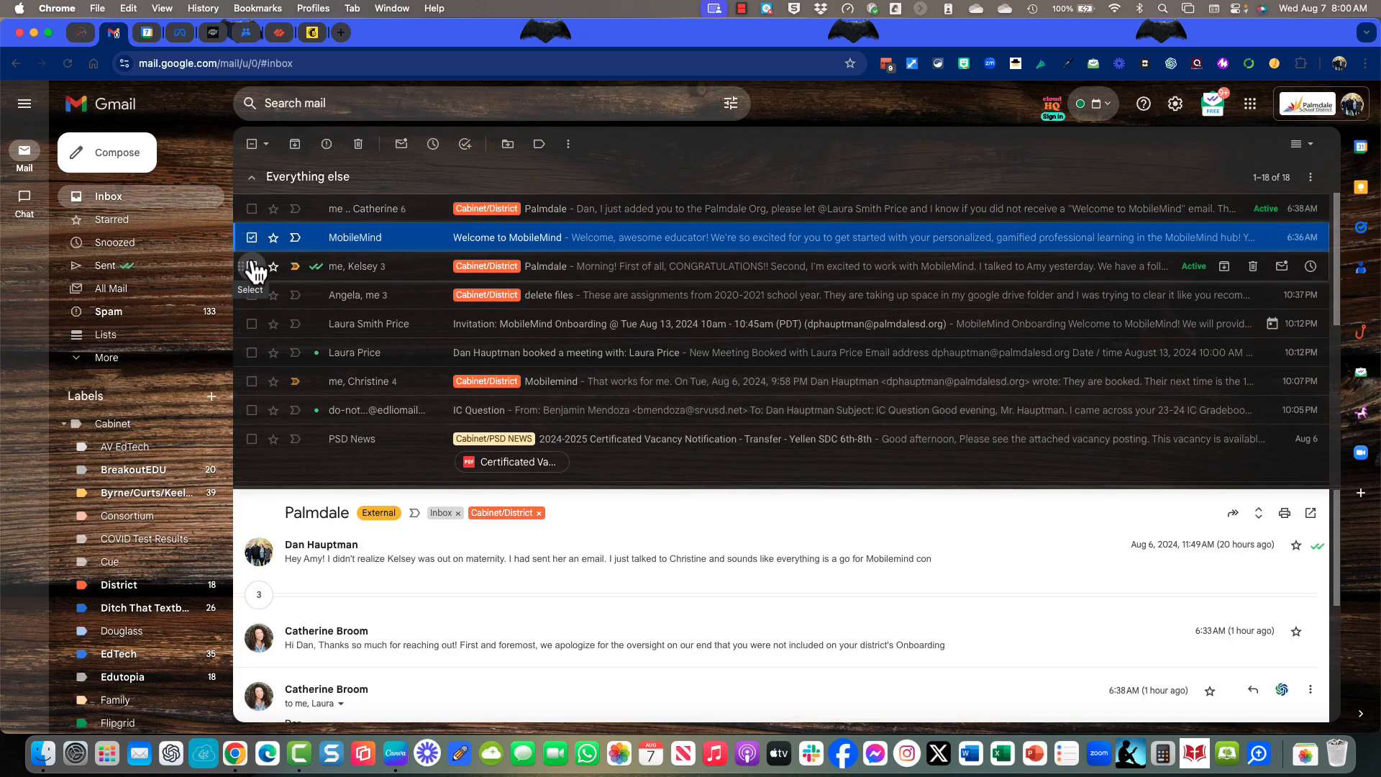
click(252, 209)
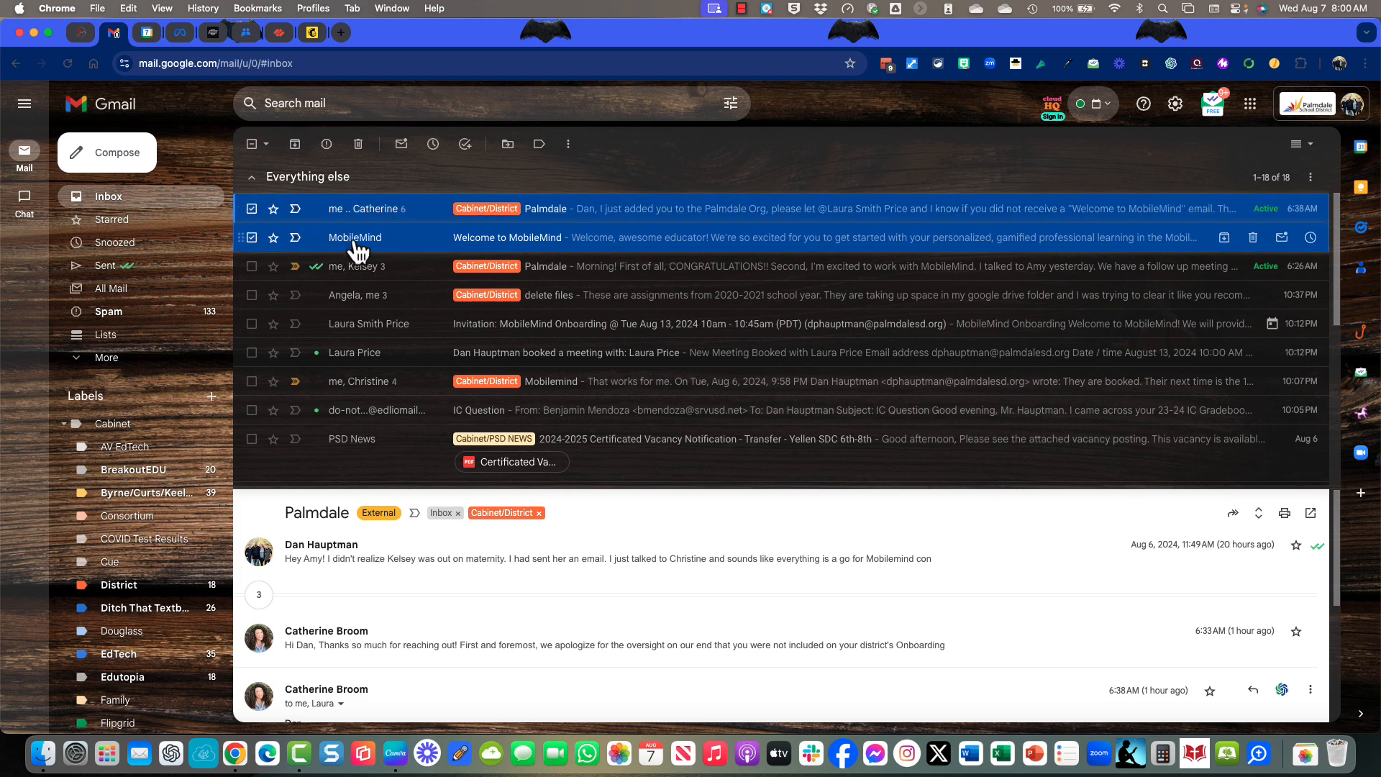
click(251, 324)
click(252, 354)
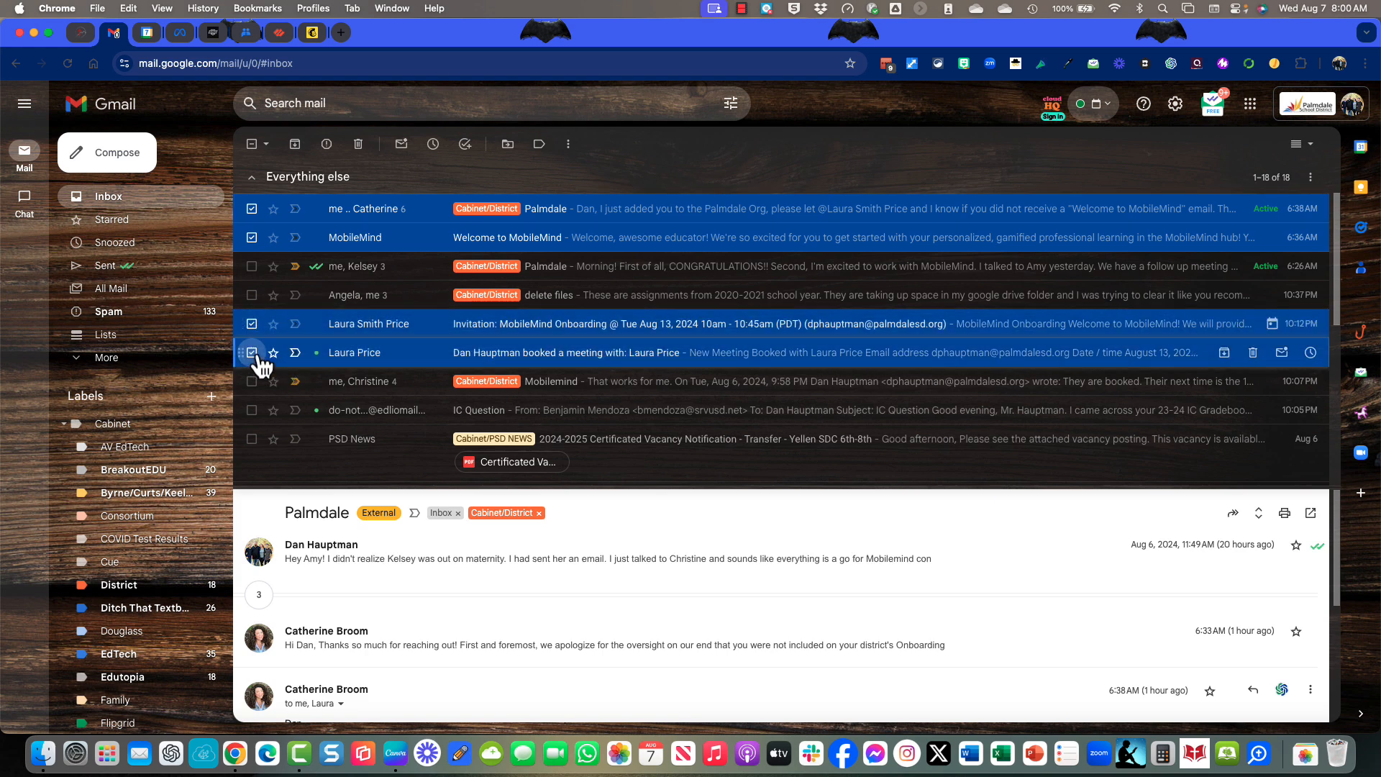
scroll(392, 354, down, 3)
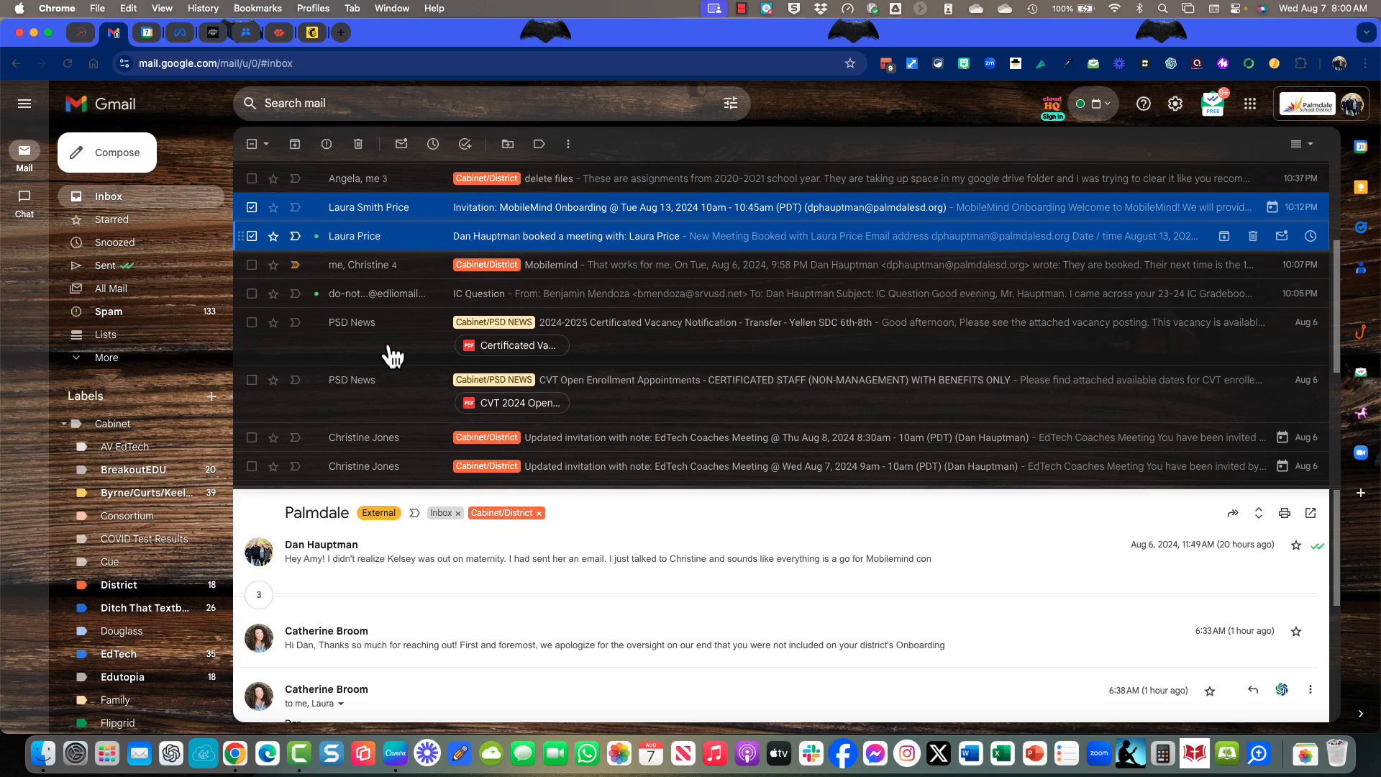
scroll(392, 354, down, 1)
scroll(392, 355, up, 4)
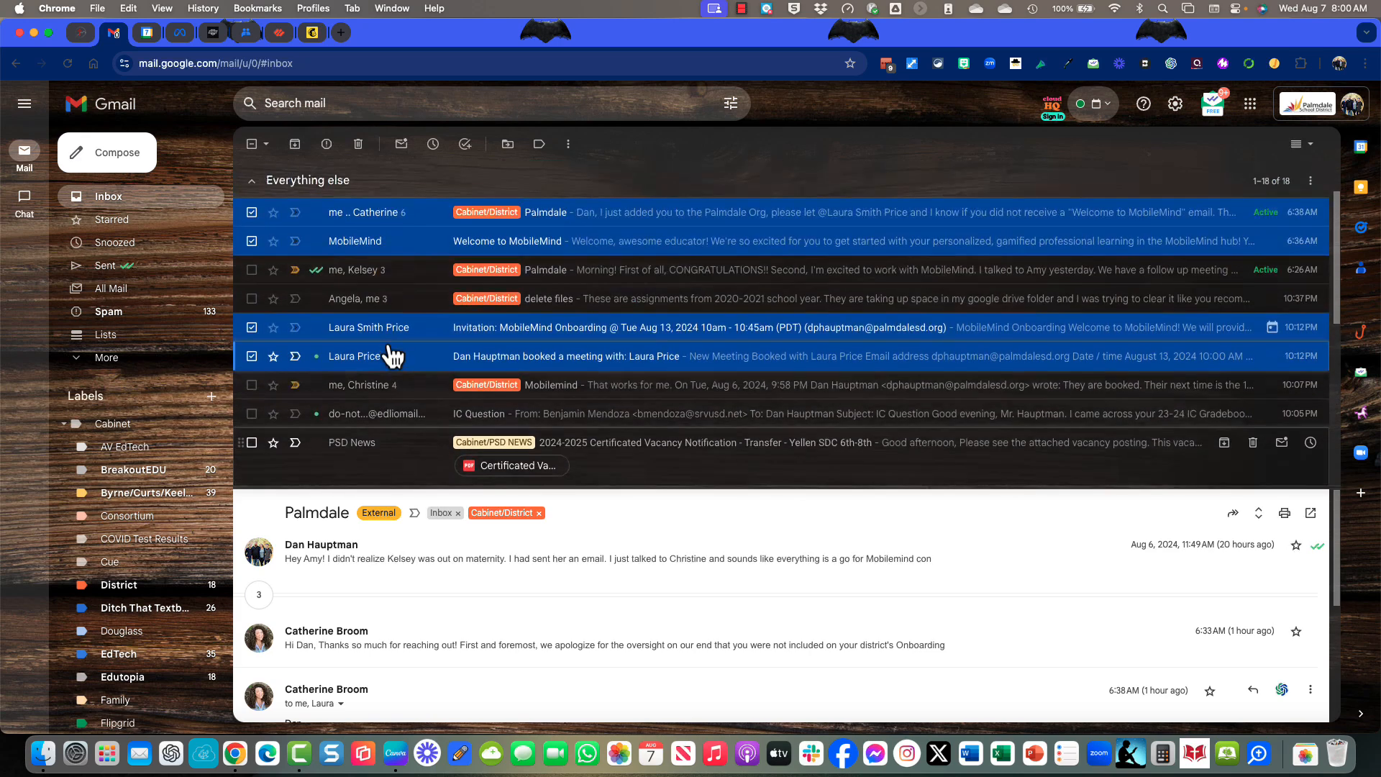
scroll(393, 354, up, 2)
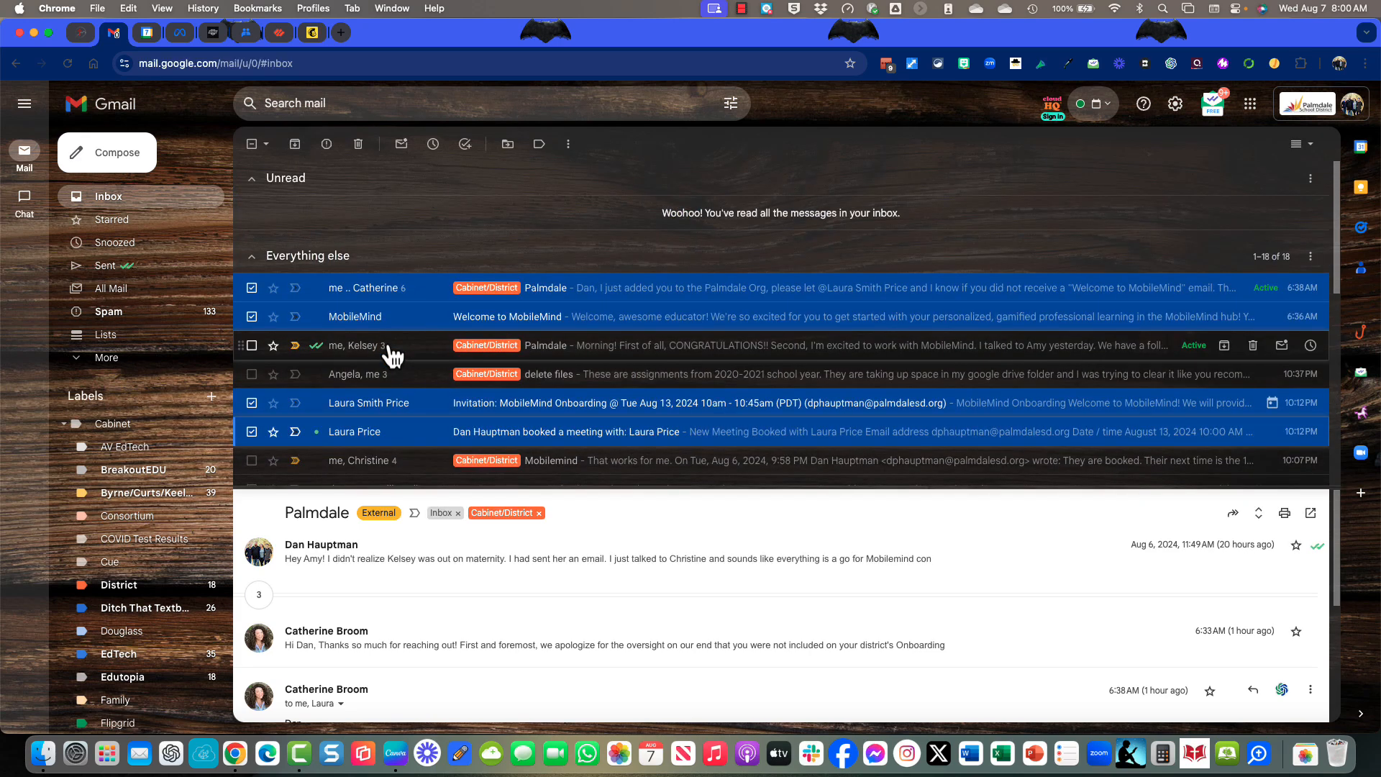
click(568, 146)
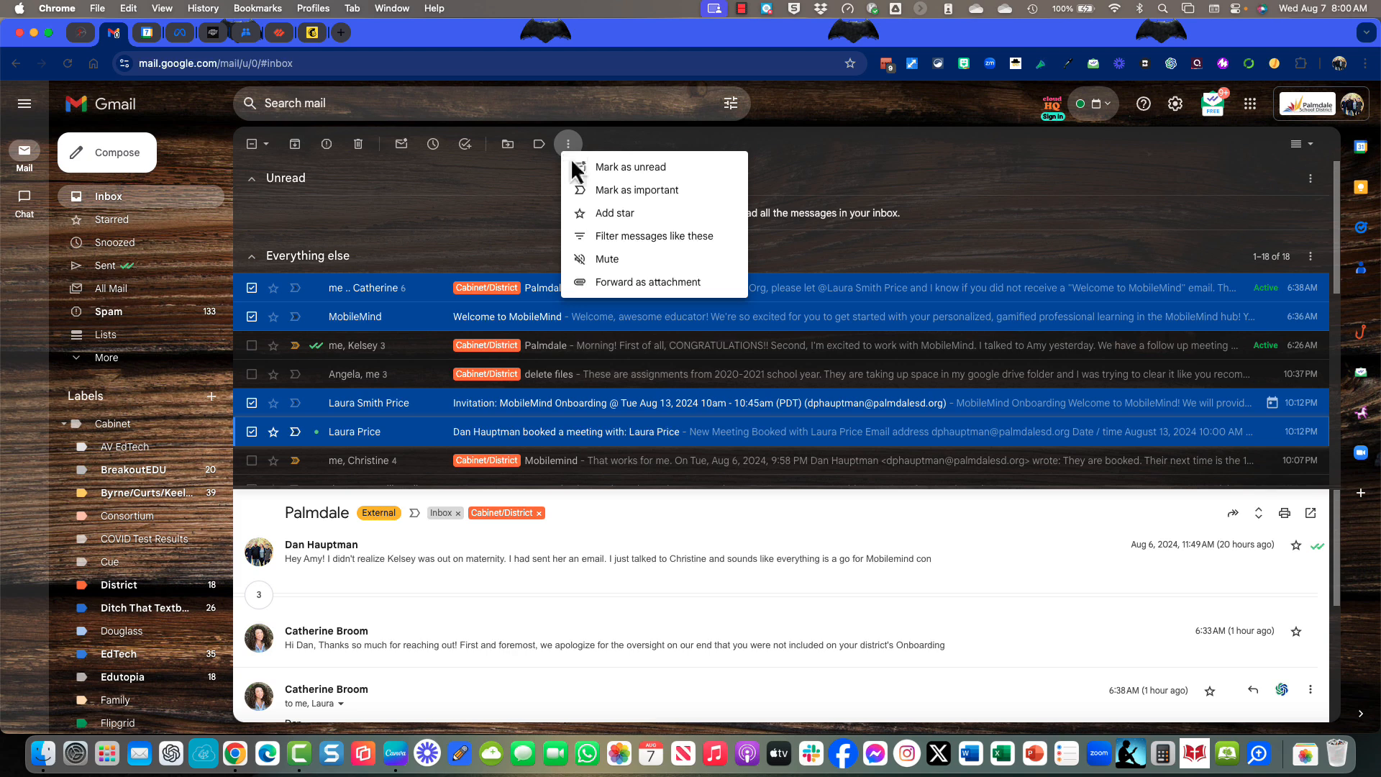
click(621, 238)
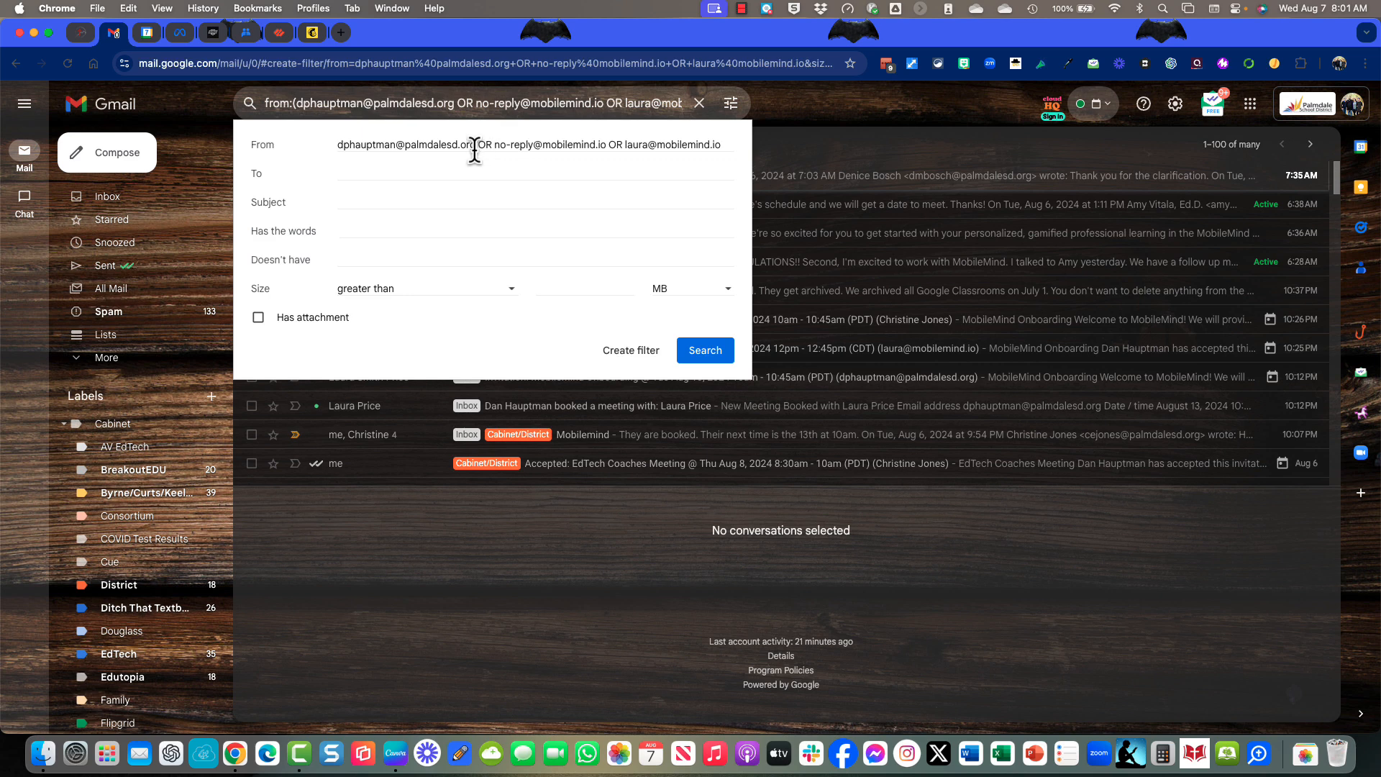
Step: Remove the account owner's own address and its OR from the filter's From criteria, and continue to the filter actions
drag(475, 147, 331, 149)
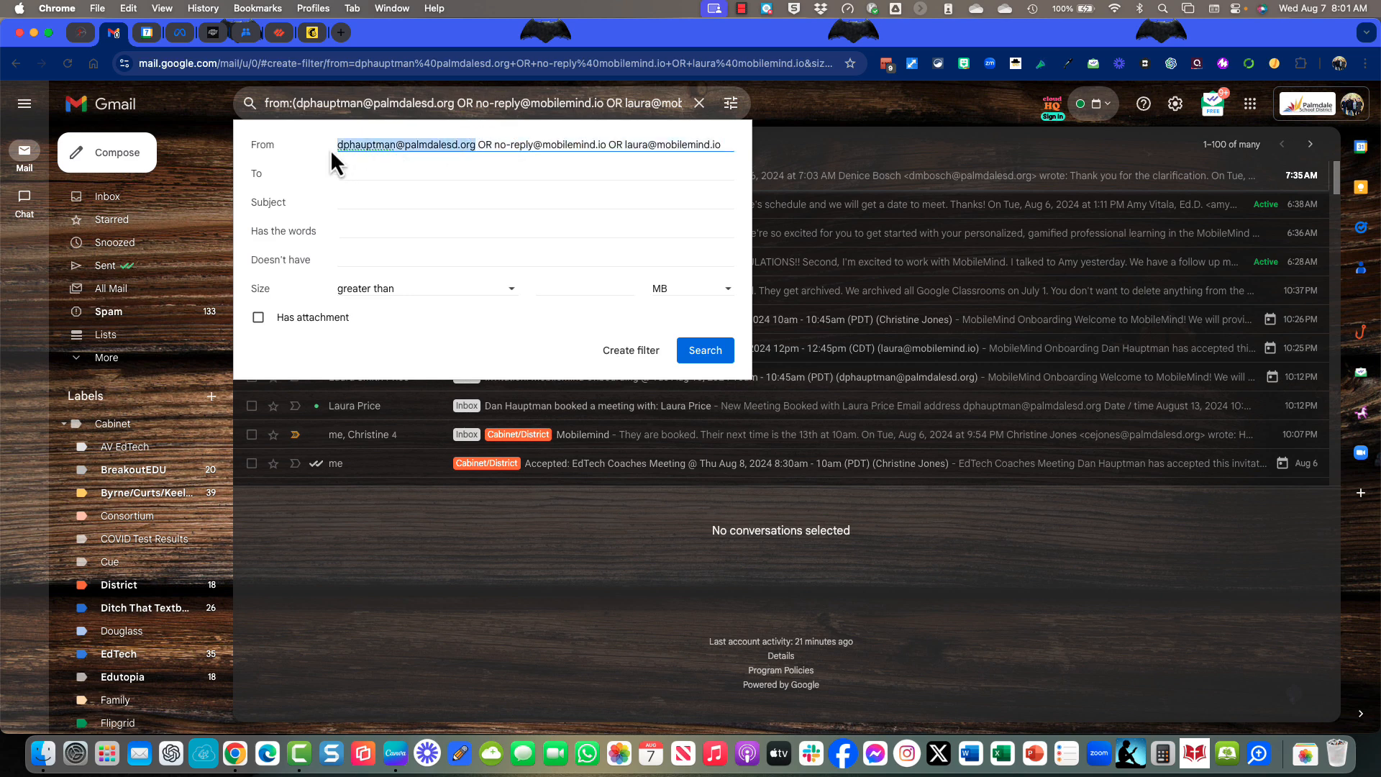
key(Delete)
key(Delete)
key(Delete)
key(Delete)
key(Delete)
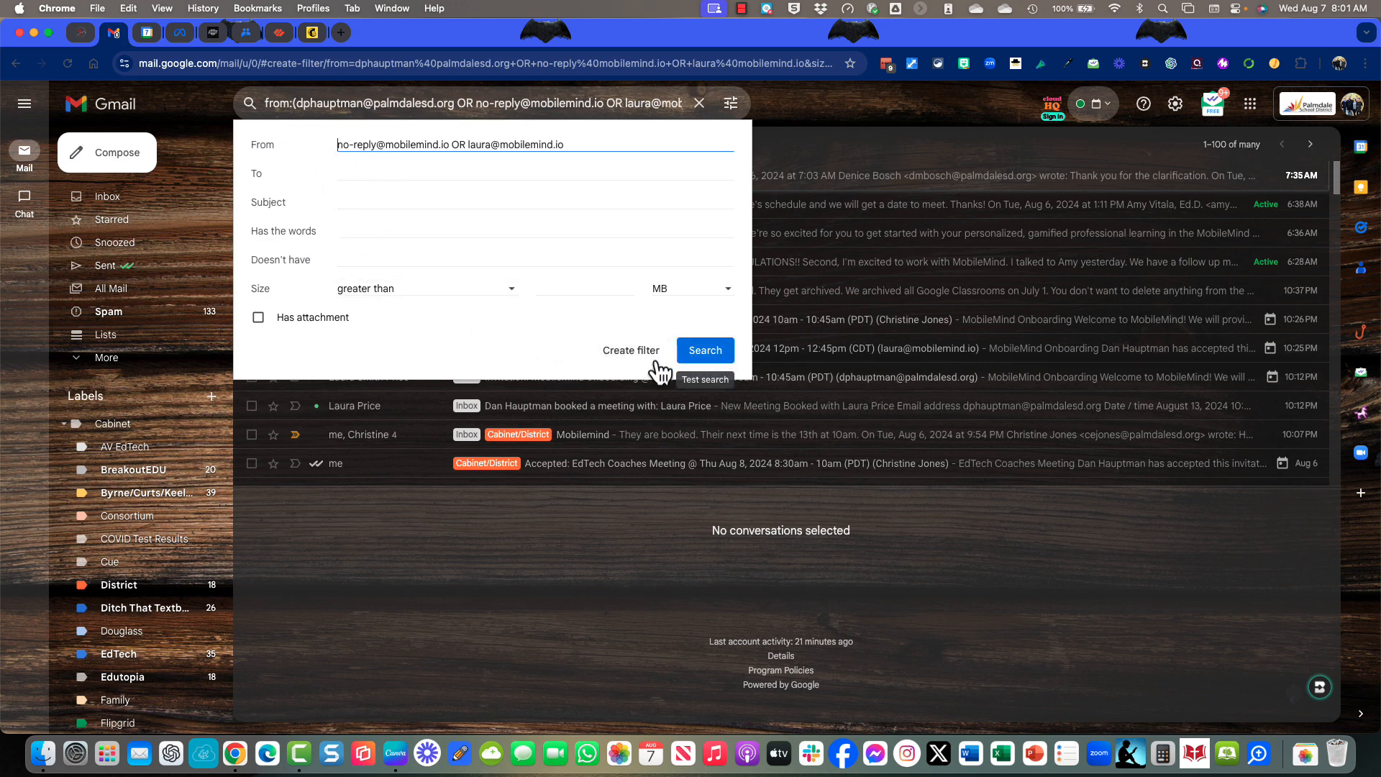
click(612, 352)
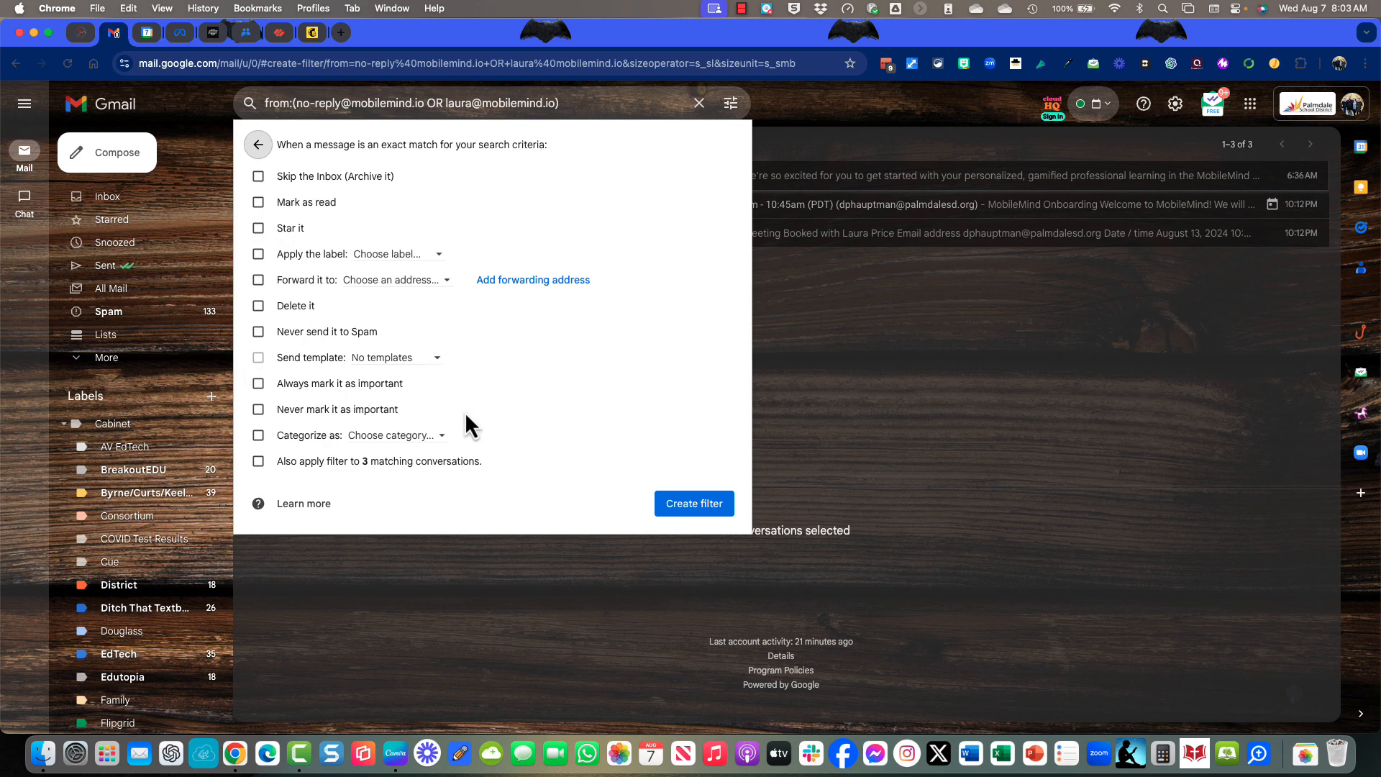
click(423, 436)
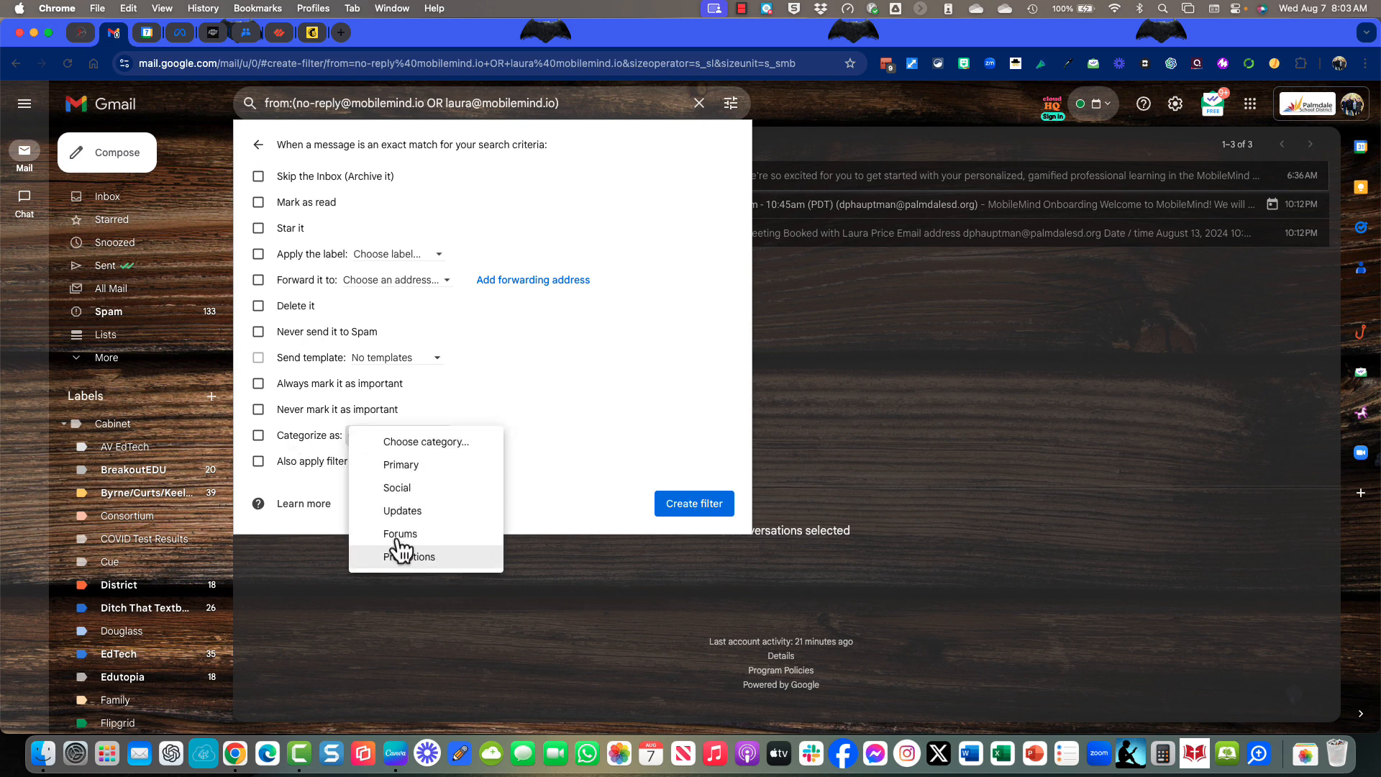
click(541, 382)
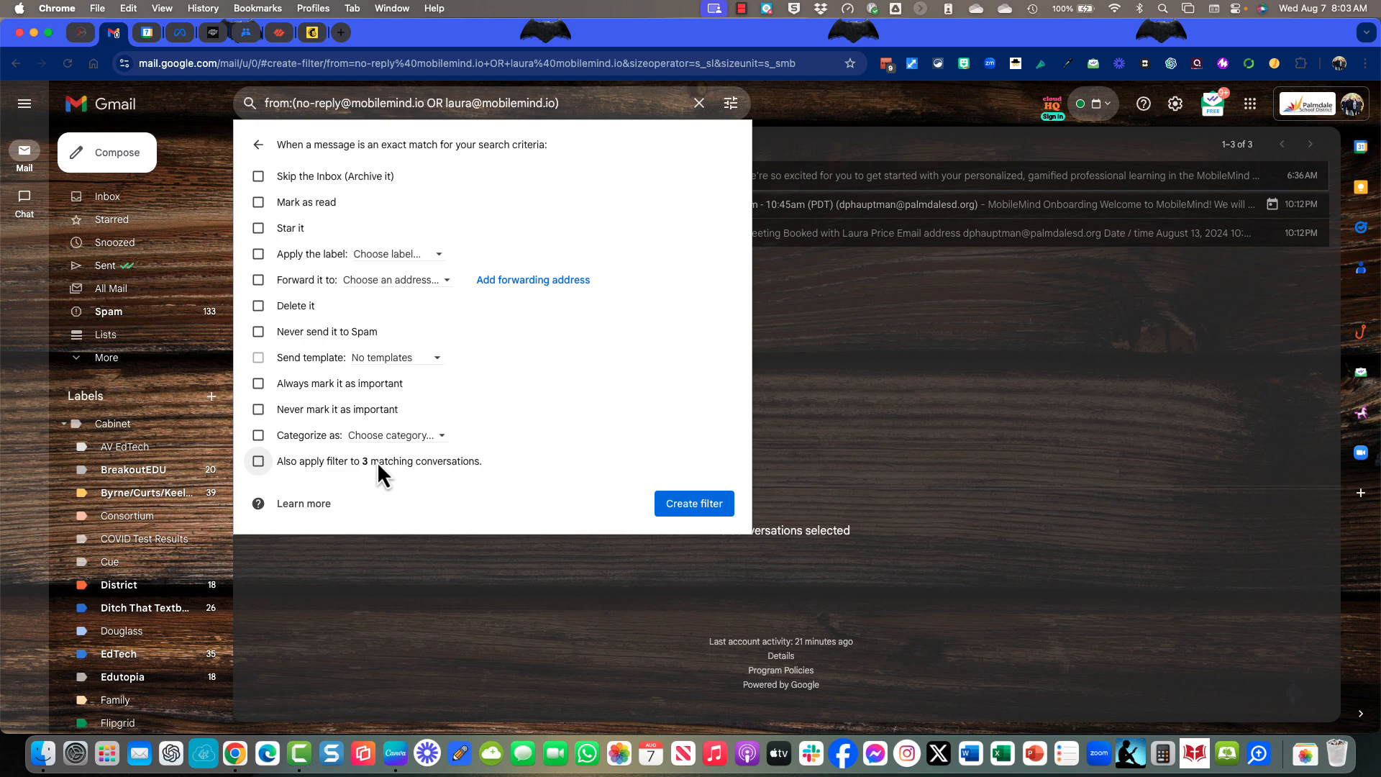
Step: Enable applying a label in the filter, look through the existing labels, and choose to create a new label
click(259, 254)
click(401, 257)
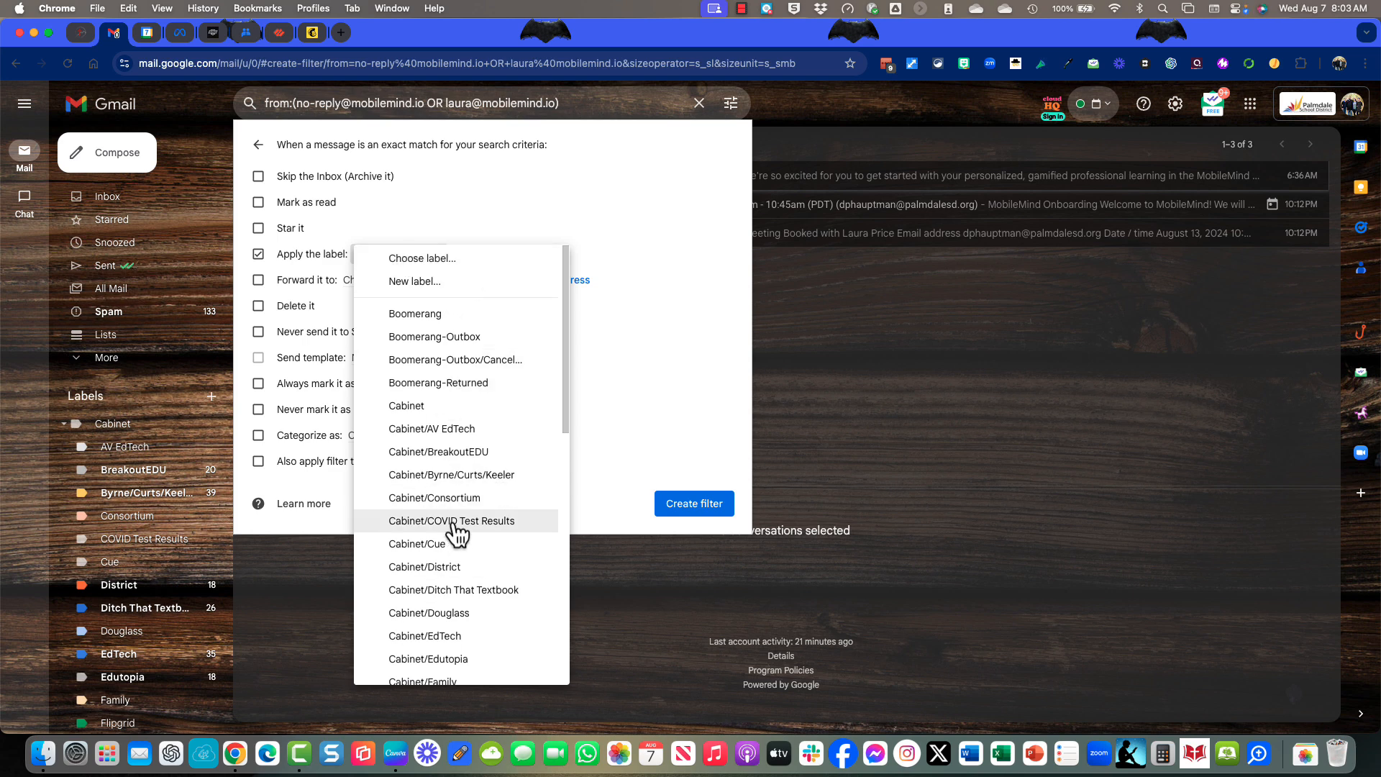
scroll(455, 525, down, 10)
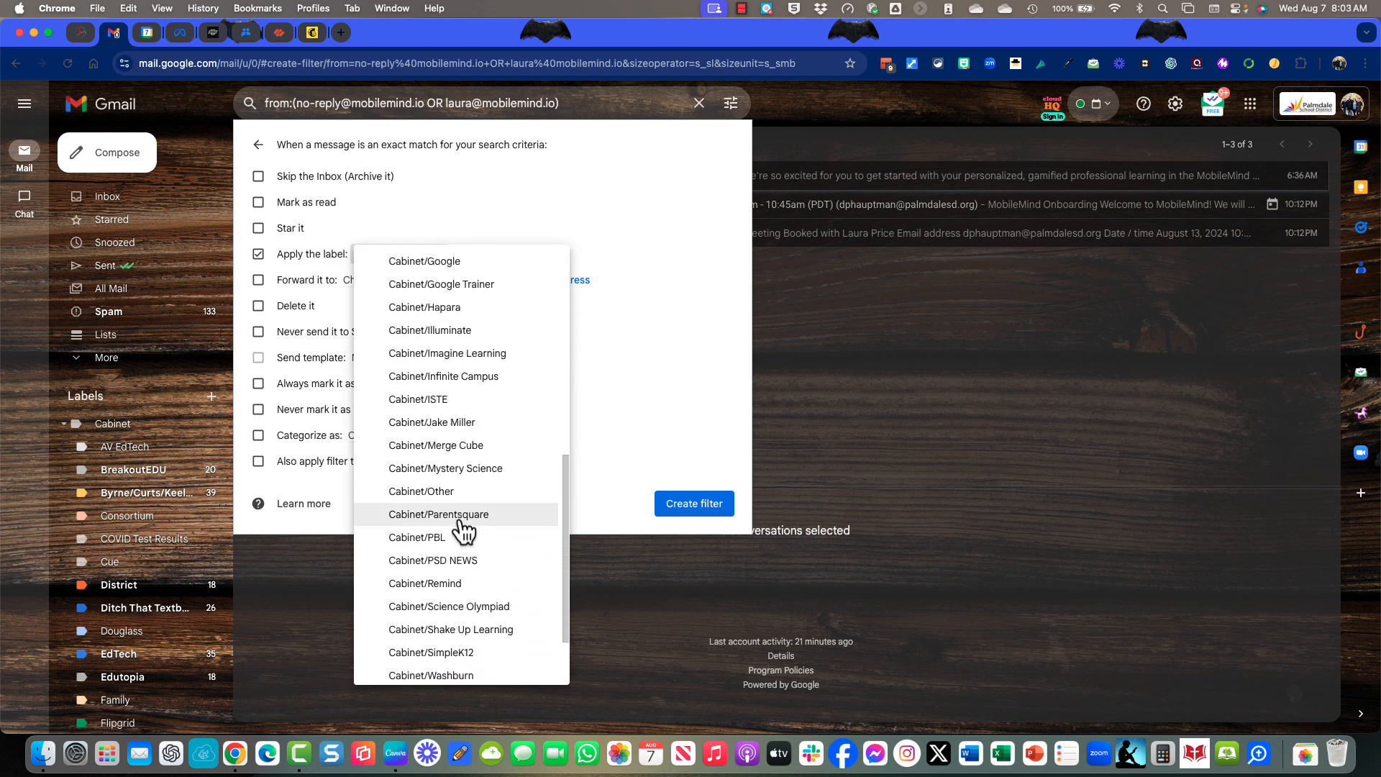
scroll(464, 531, down, 3)
scroll(459, 440, up, 1)
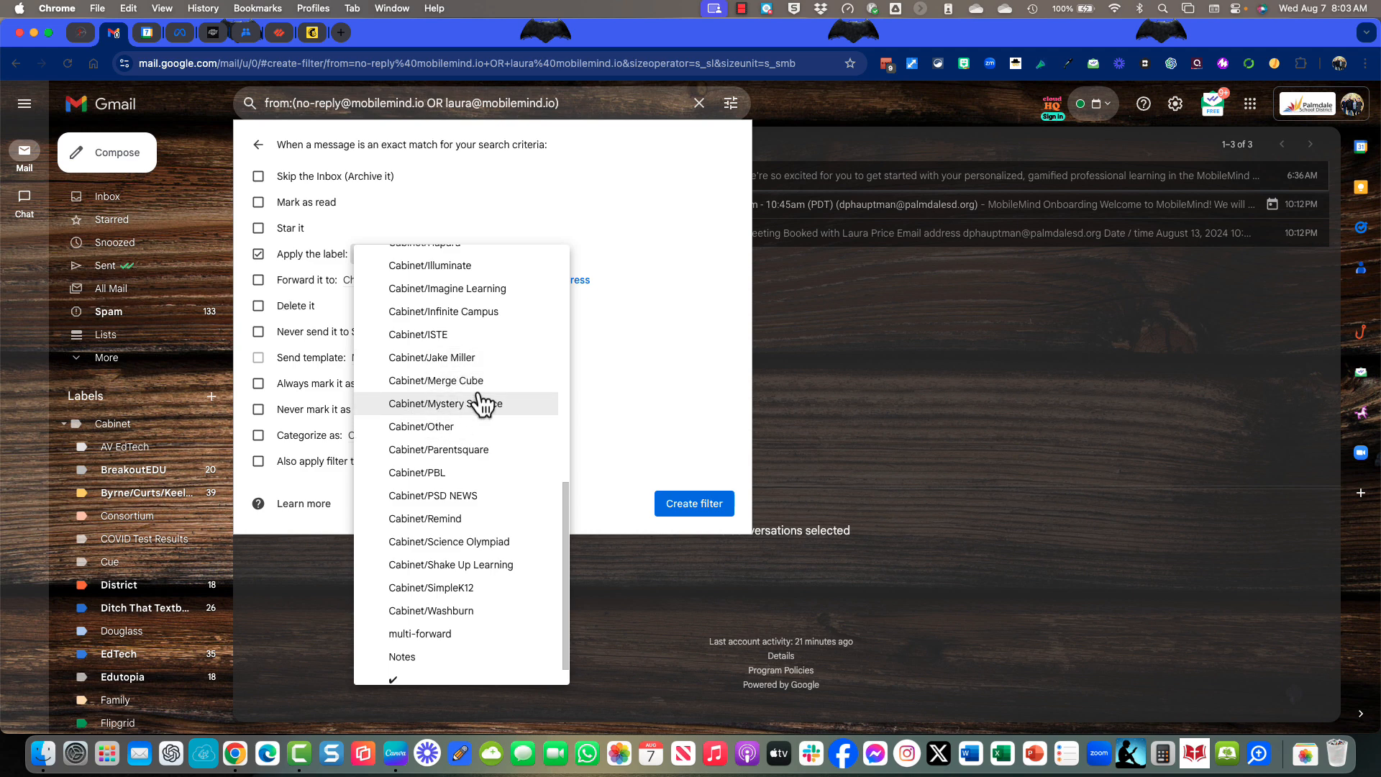
scroll(467, 403, up, 10)
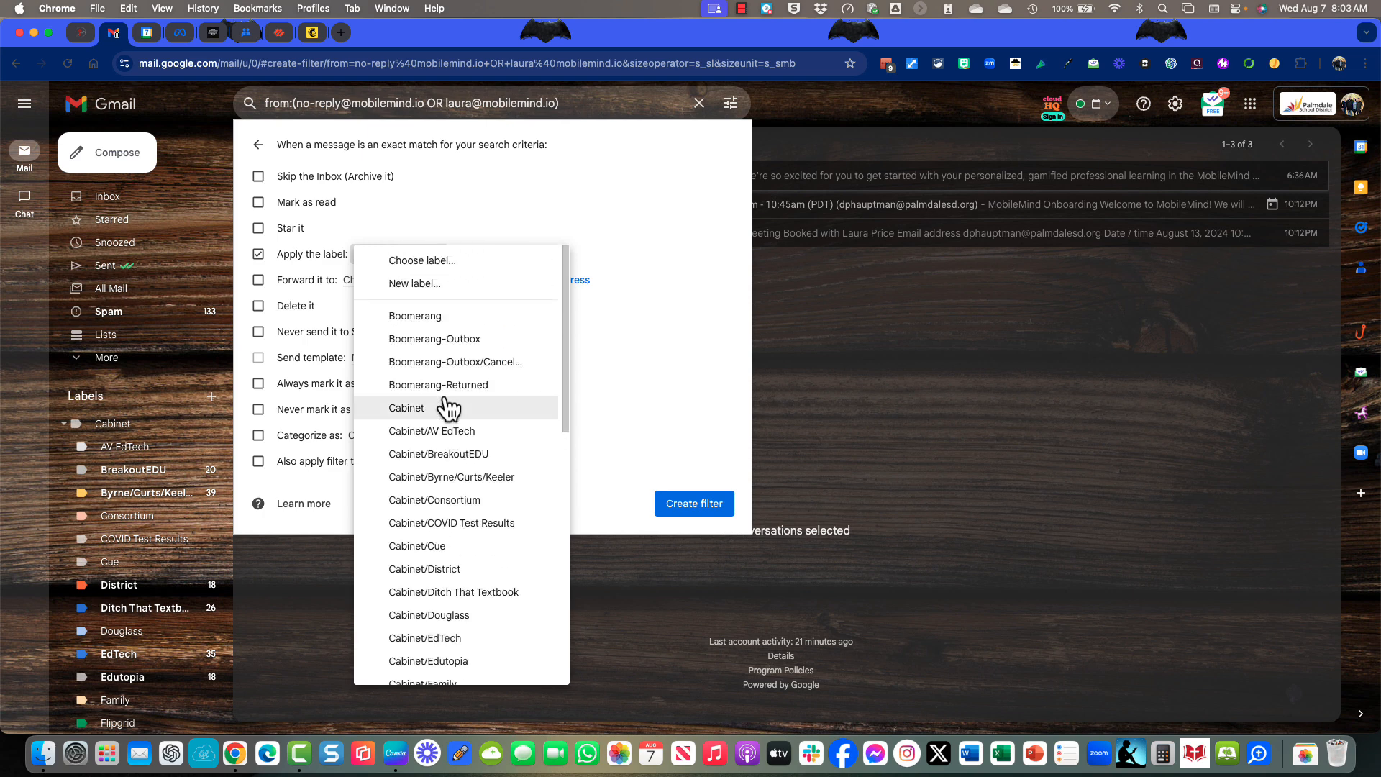
click(414, 284)
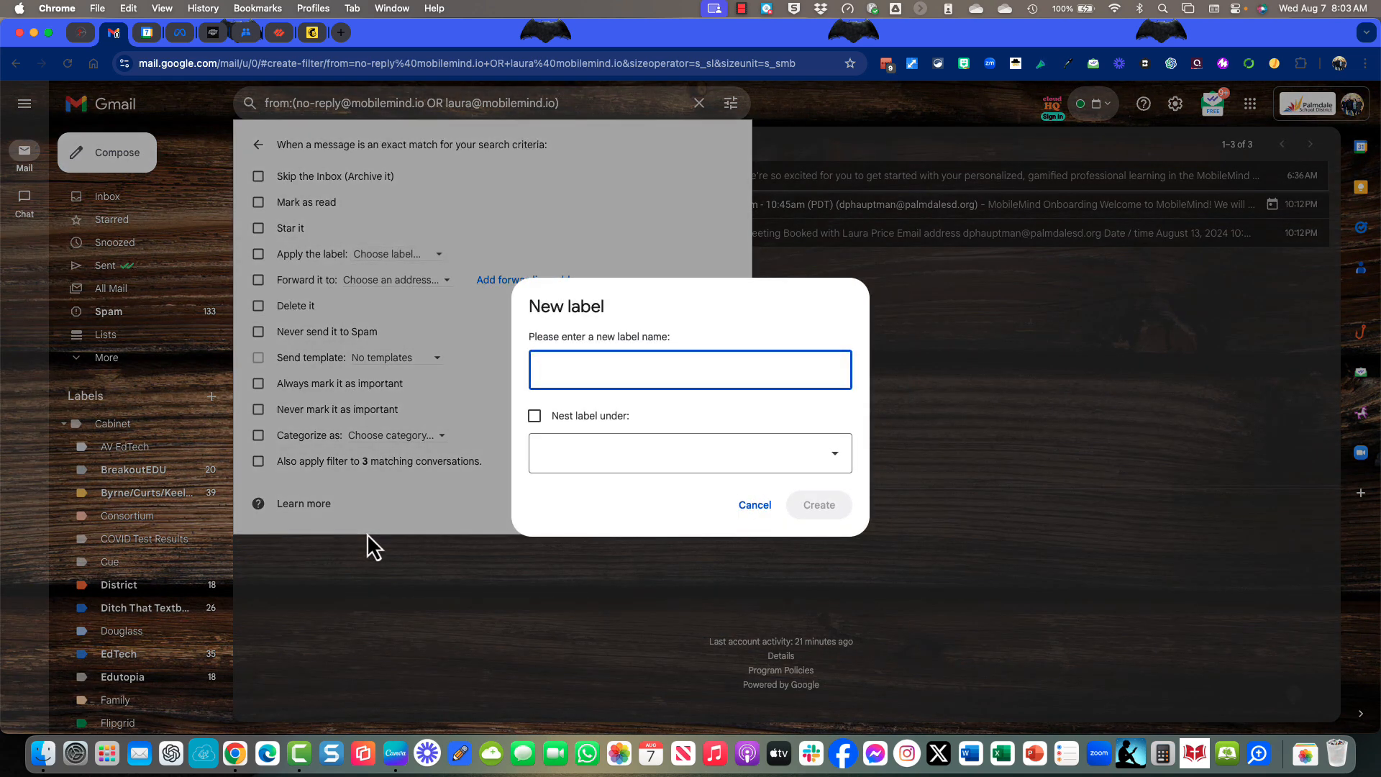
Step: Name the new label MobileMind
text(Mobile )
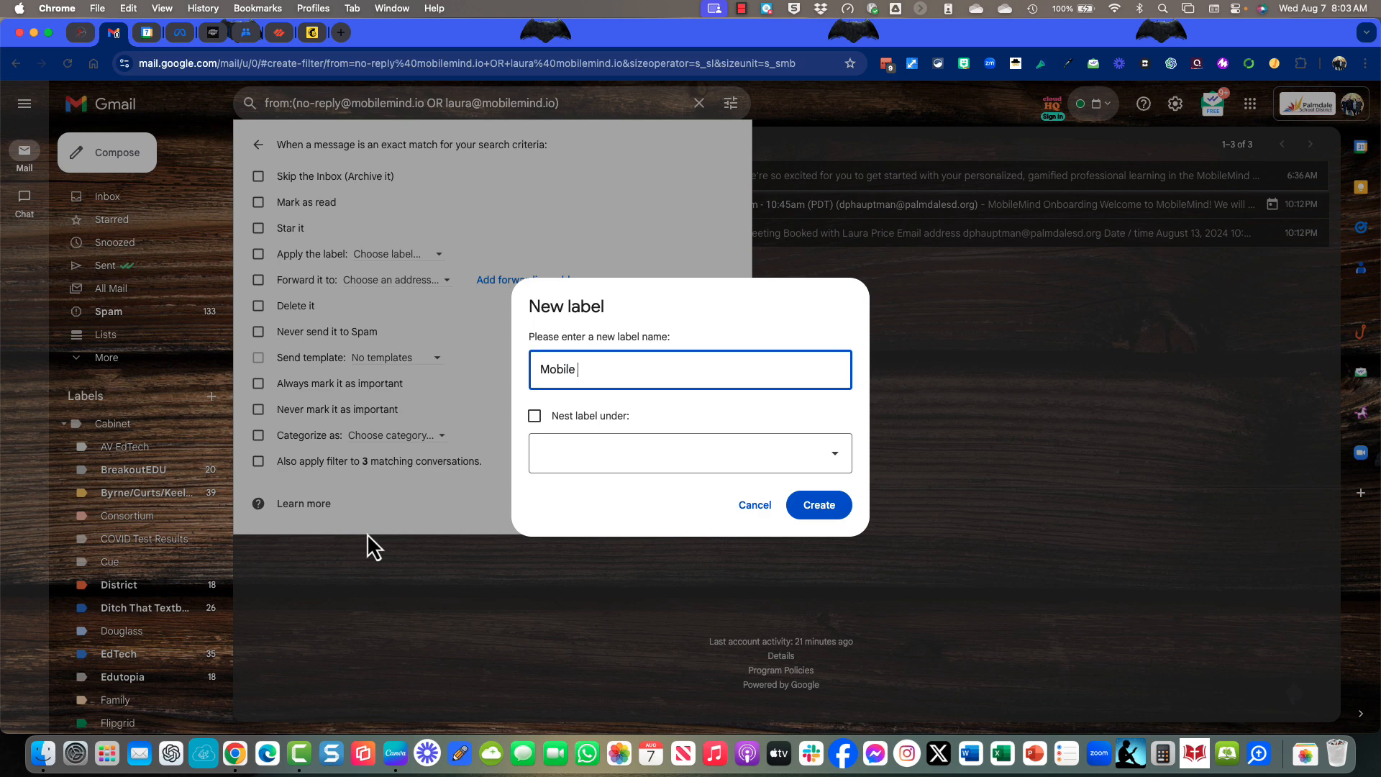
text(Mind)
key(Left)
key(Left)
key(BackSpace)
drag(536, 370, 600, 370)
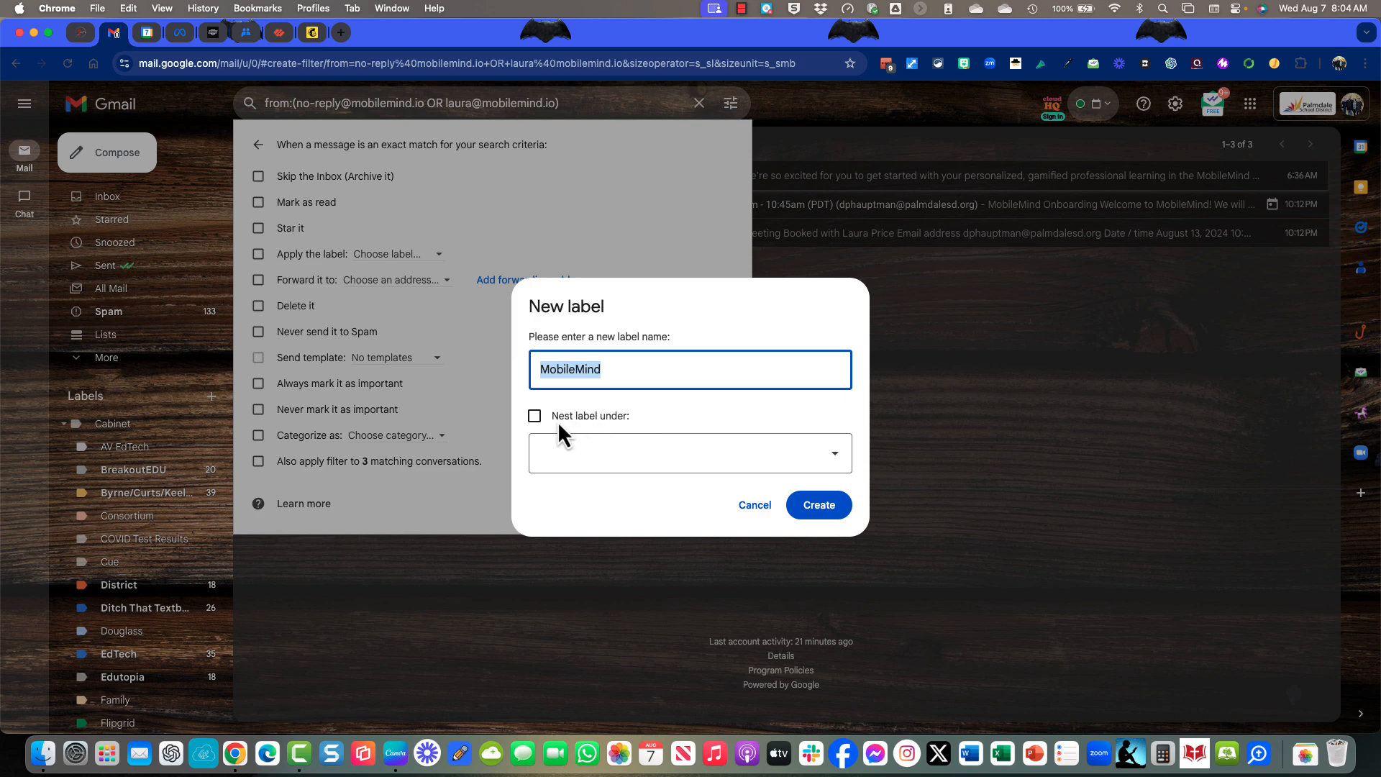
Step: Create the MobileMind label nested under Cabinet, and create the filter with it also applied to matching conversations
click(535, 416)
click(567, 455)
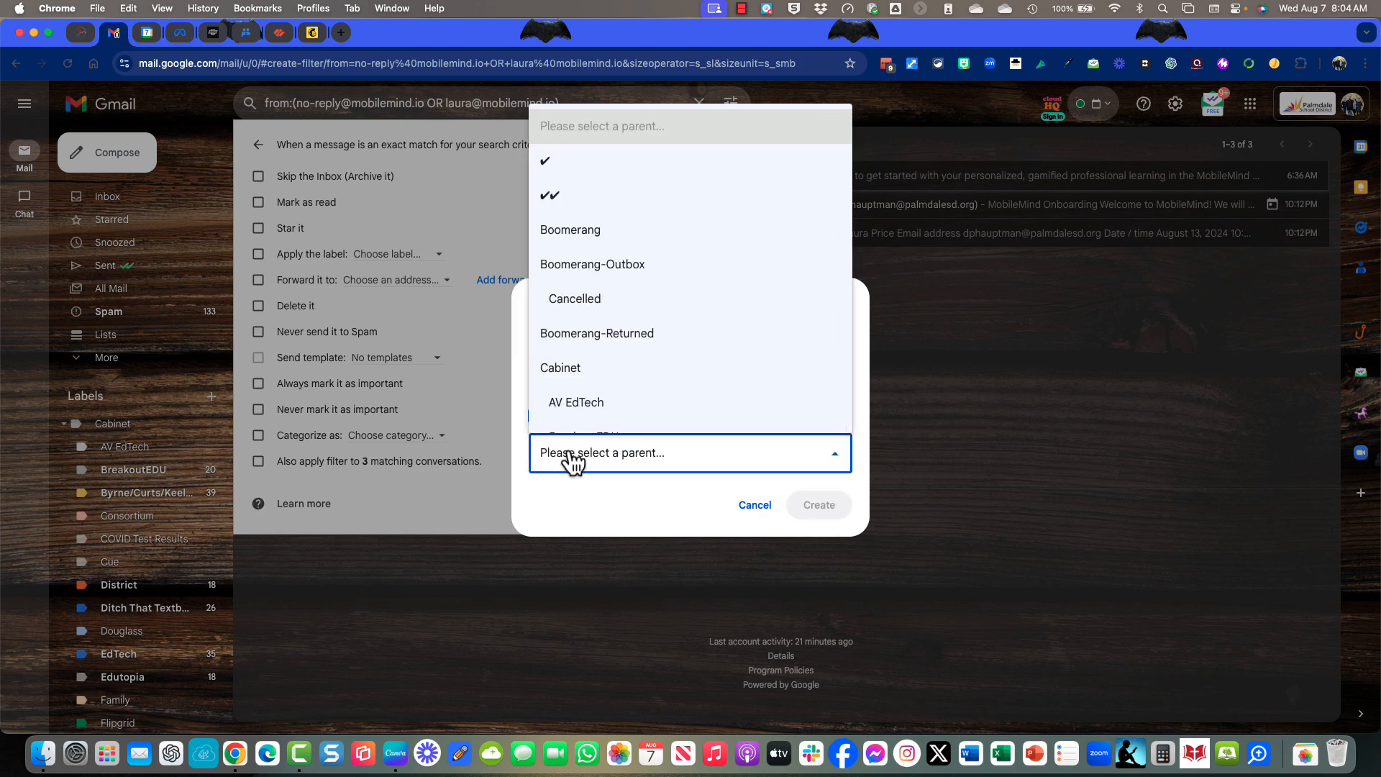
scroll(580, 334, down, 1)
click(573, 321)
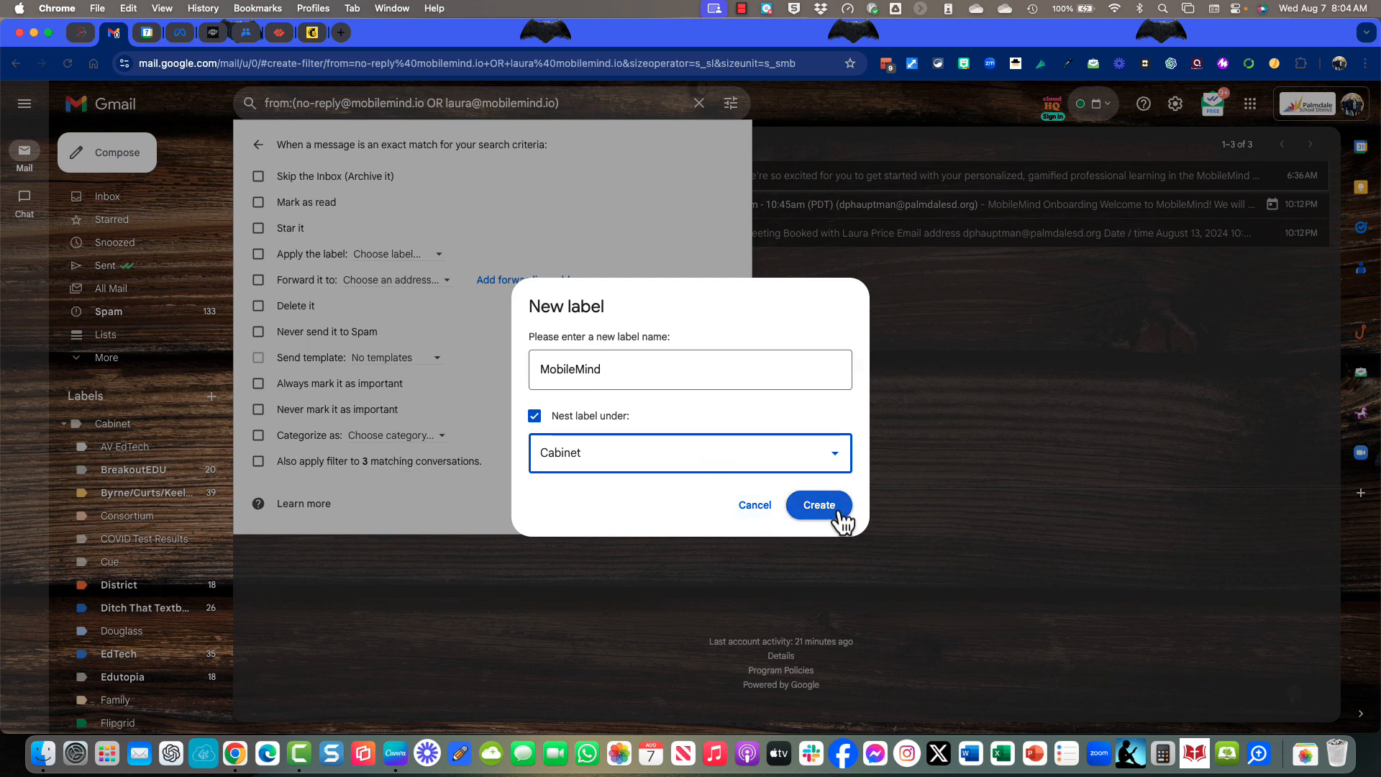
click(819, 506)
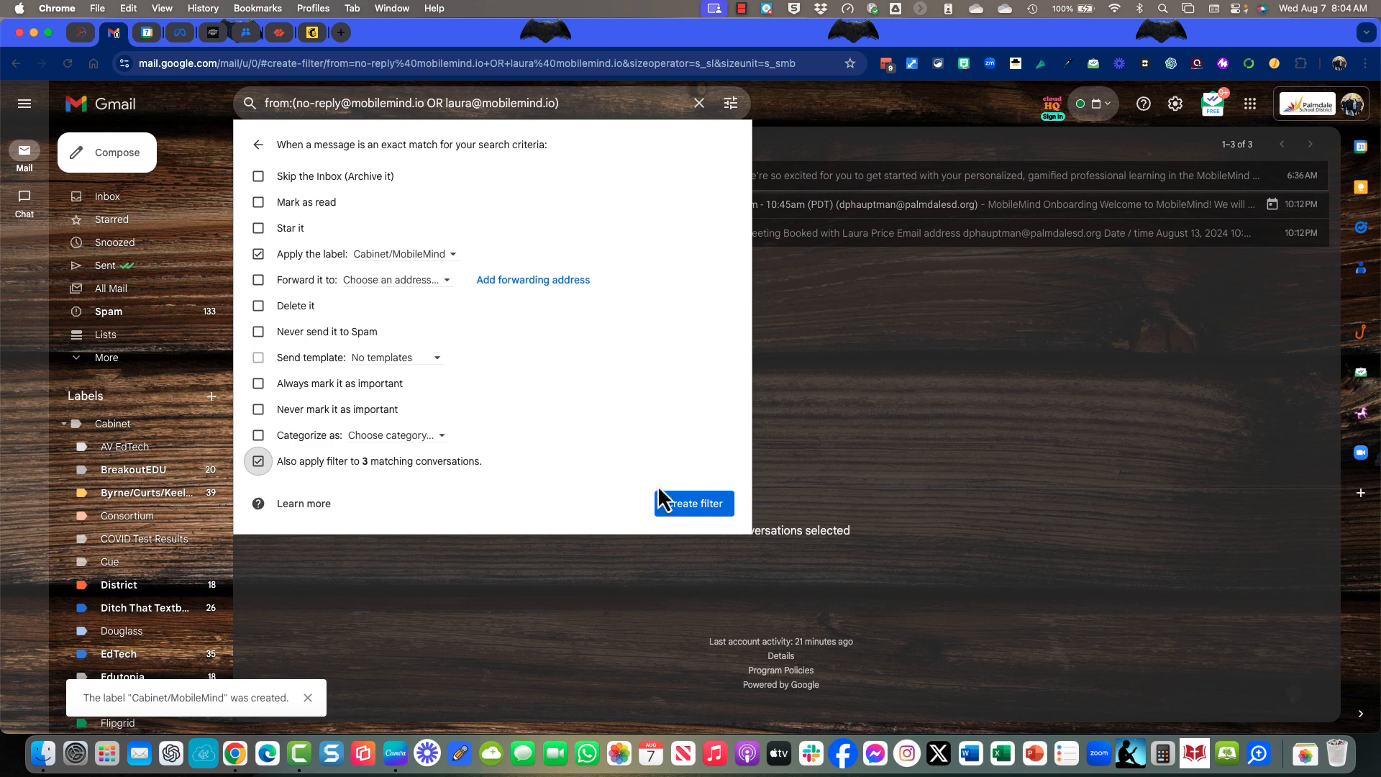
click(671, 505)
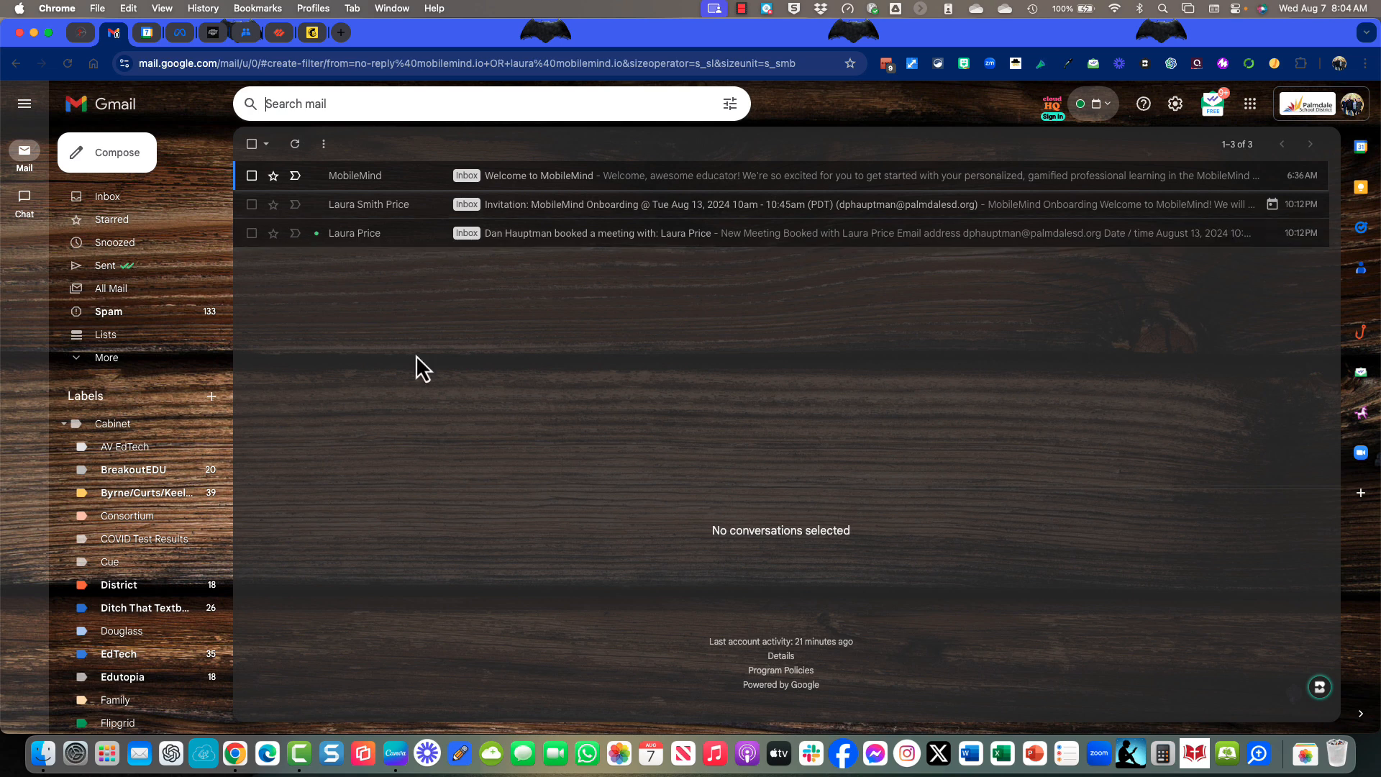
Step: Check the labels on the inbox messages, and open the MobileMind label under Cabinet to view its conversations
click(135, 199)
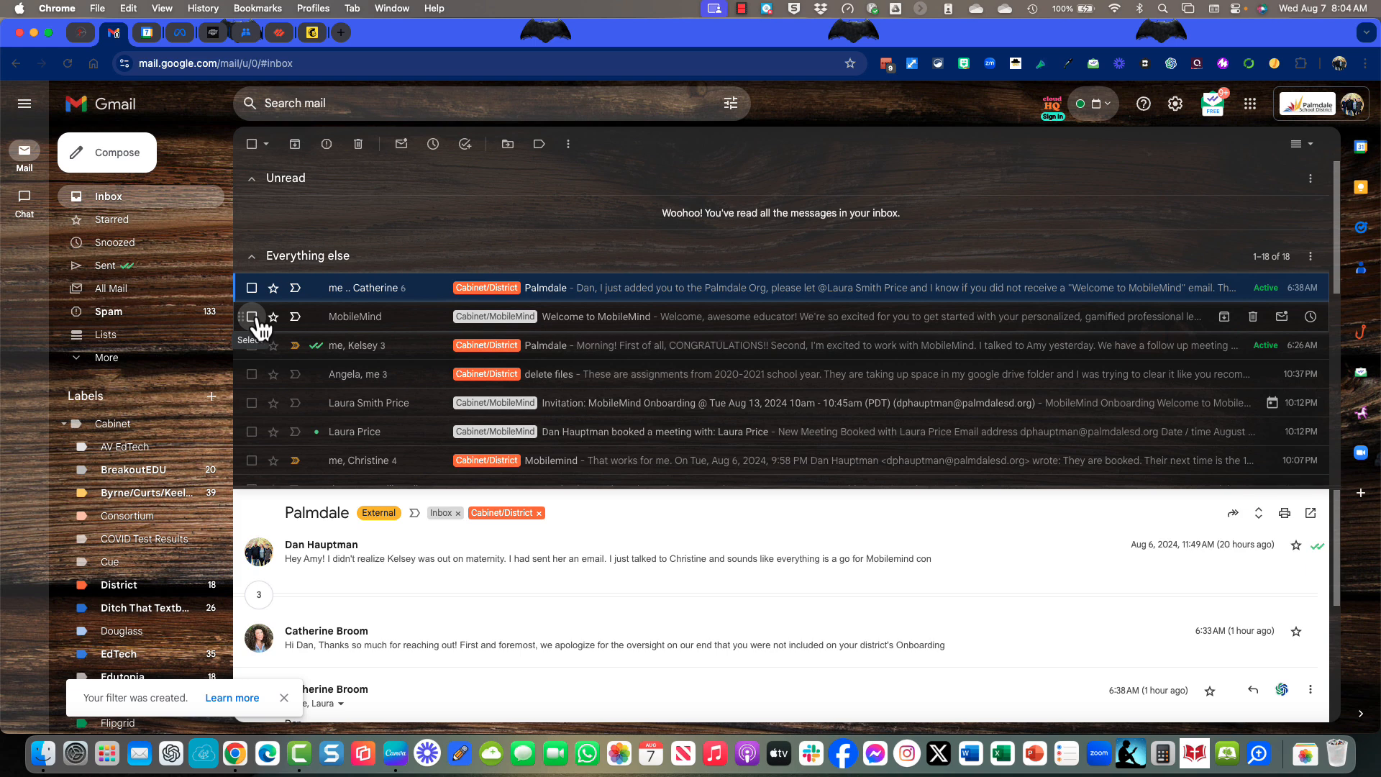
scroll(154, 587, down, 5)
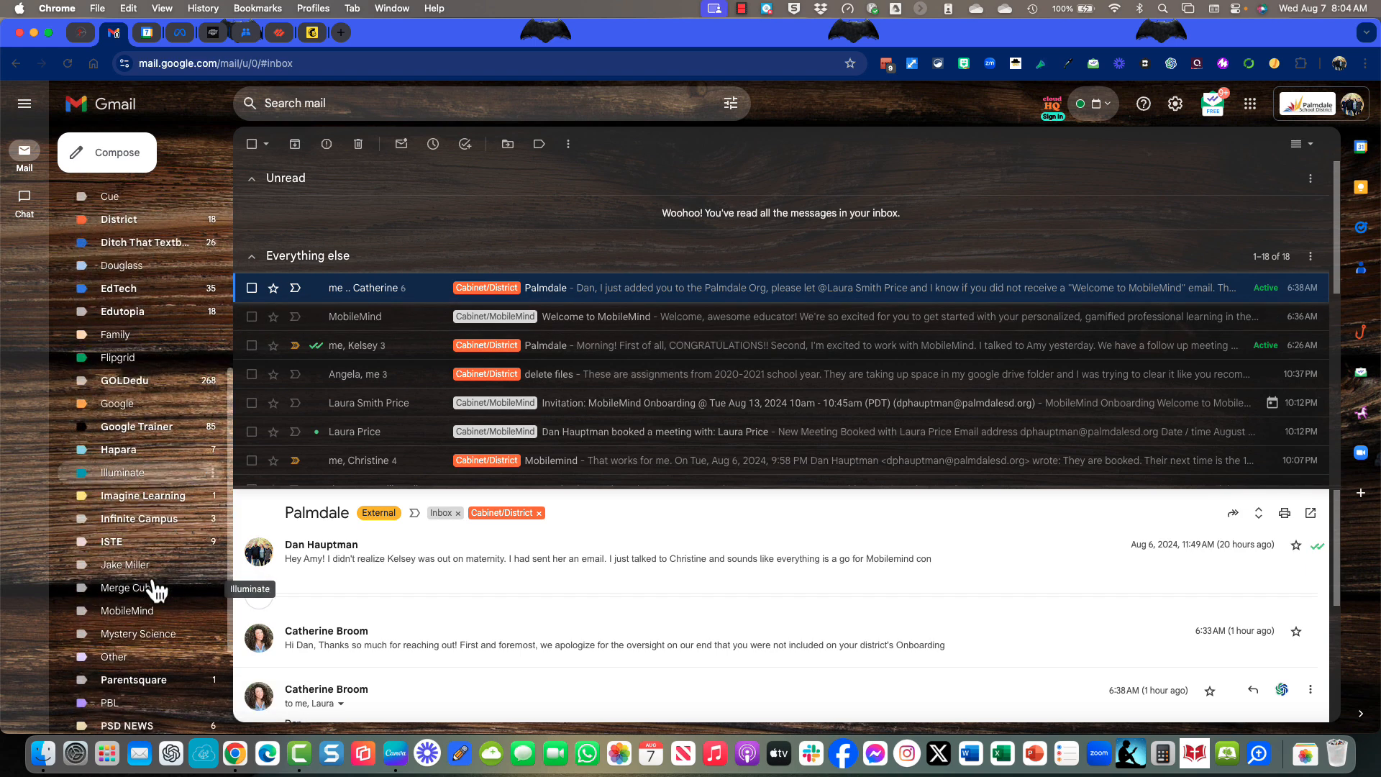
scroll(147, 568, down, 3)
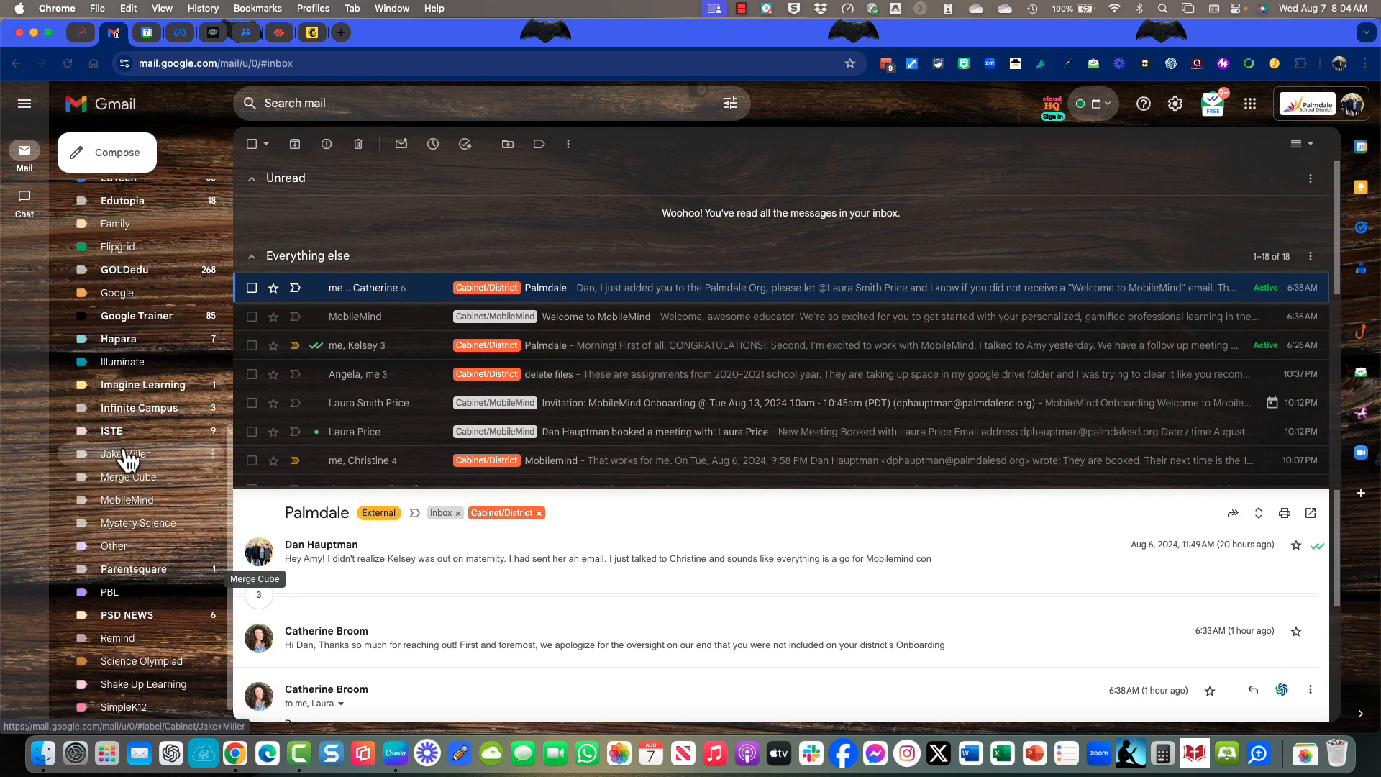
click(126, 502)
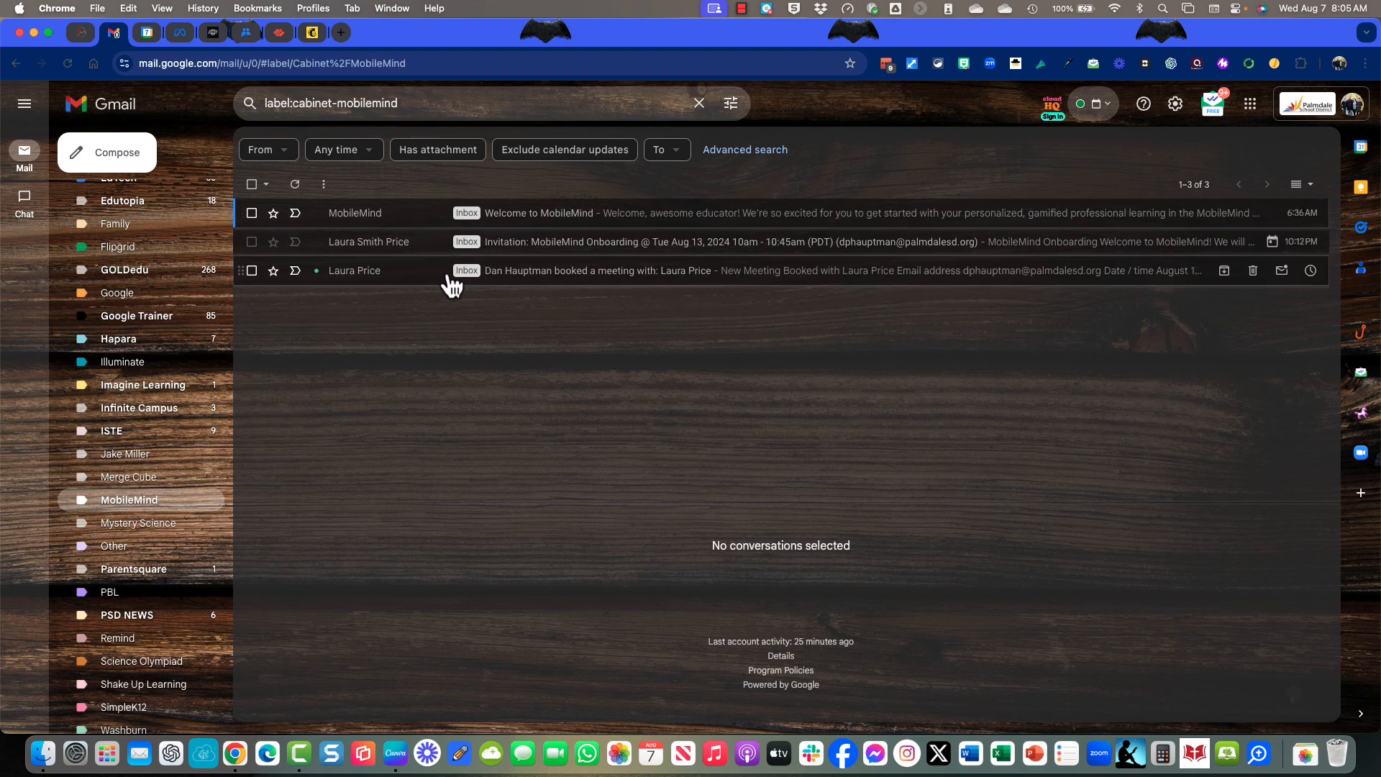
Step: Return to the inbox and archive the three messages labelled Cabinet/MobileMind: the welcome, the onboarding invitation and the booked meeting
scroll(151, 284, up, 5)
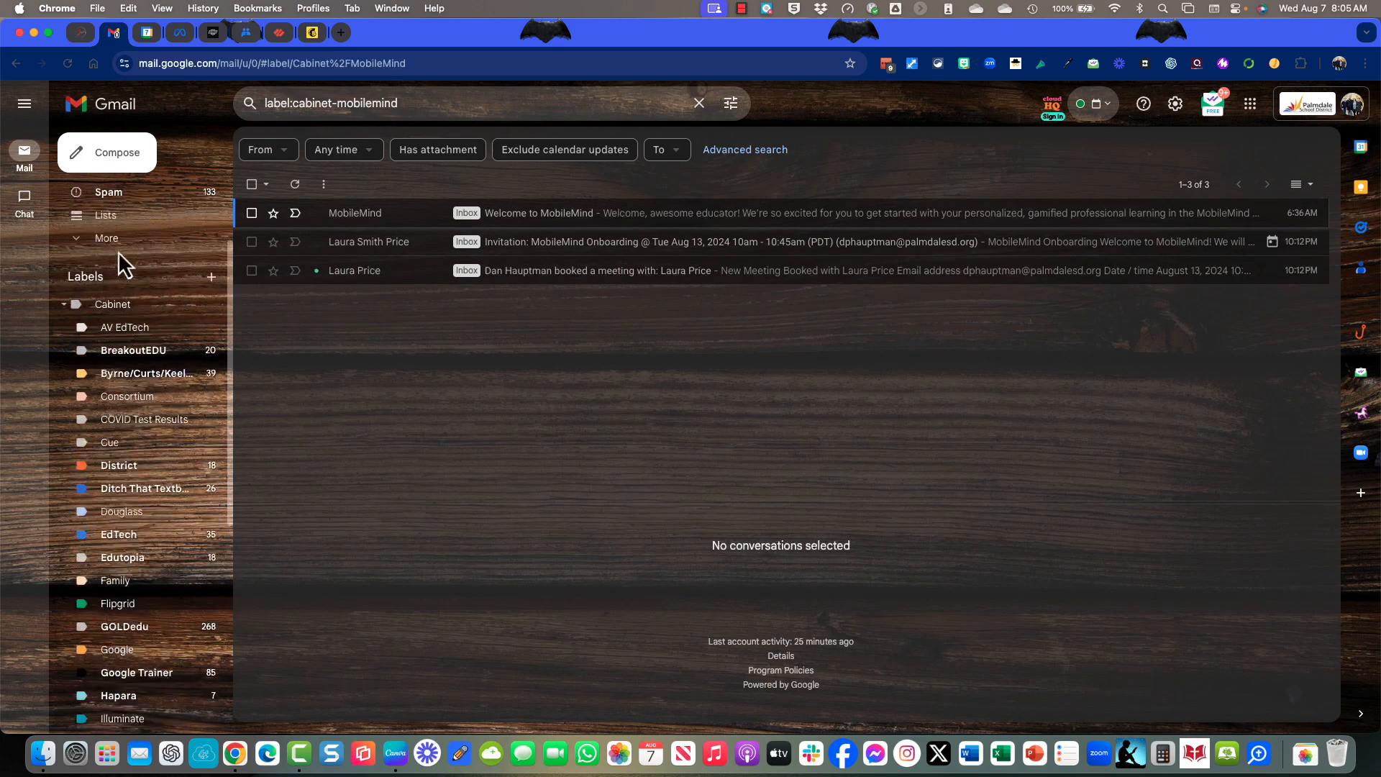
scroll(118, 244, up, 3)
click(122, 202)
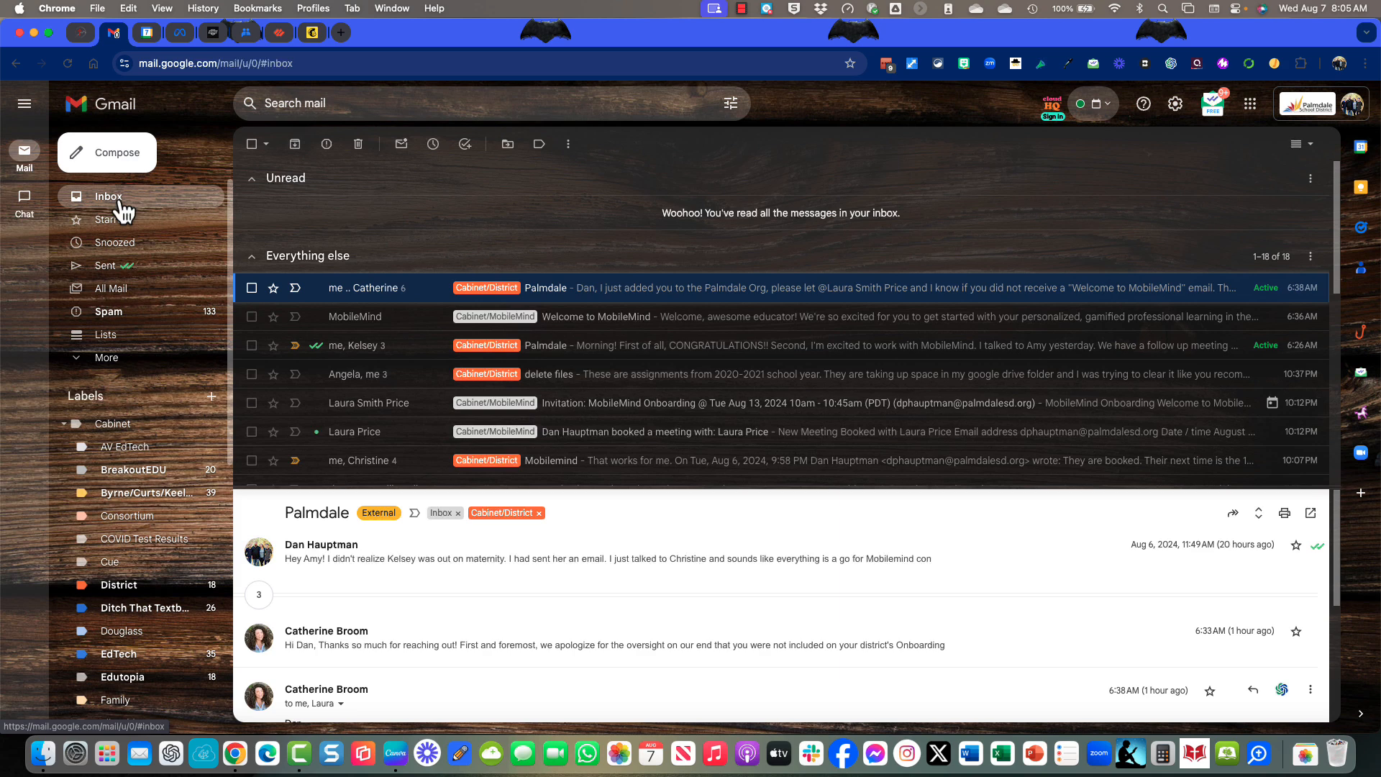
click(252, 316)
click(252, 404)
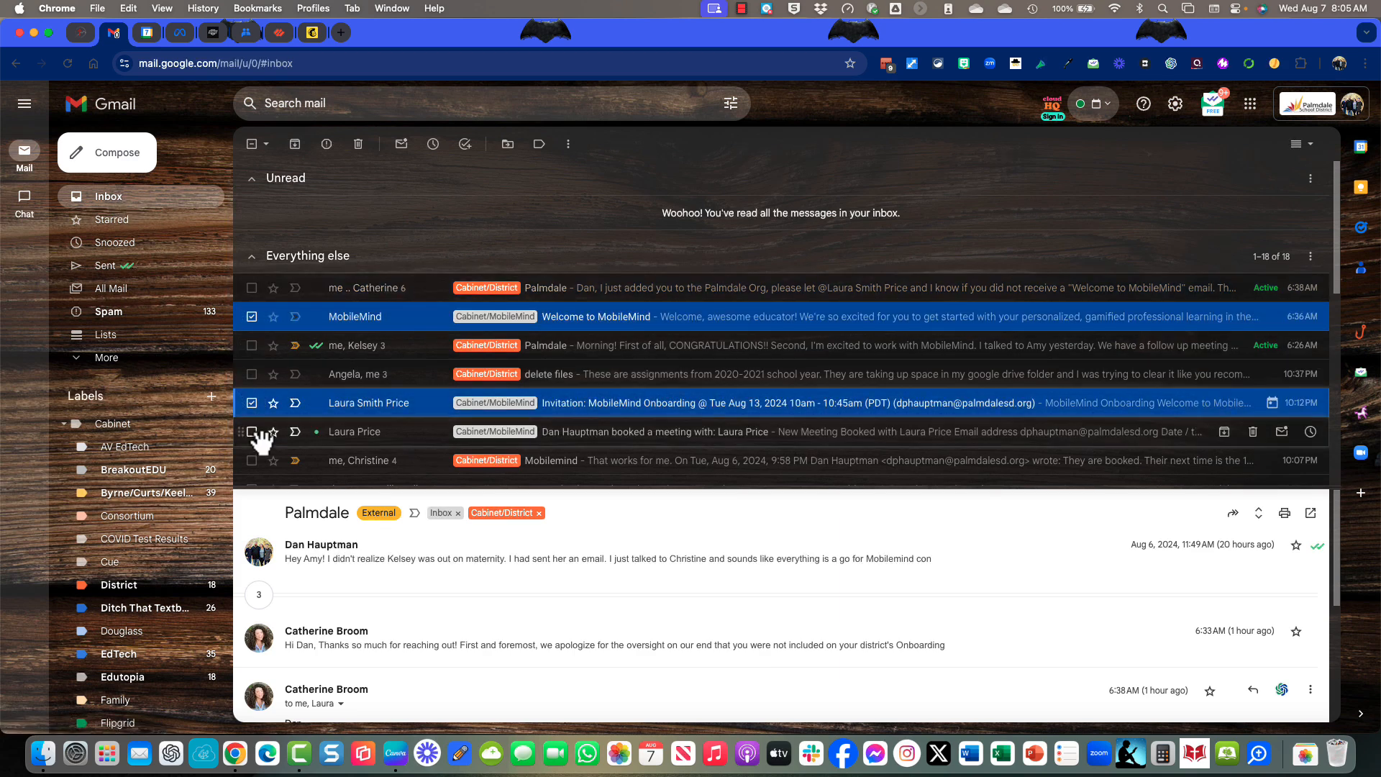
click(252, 432)
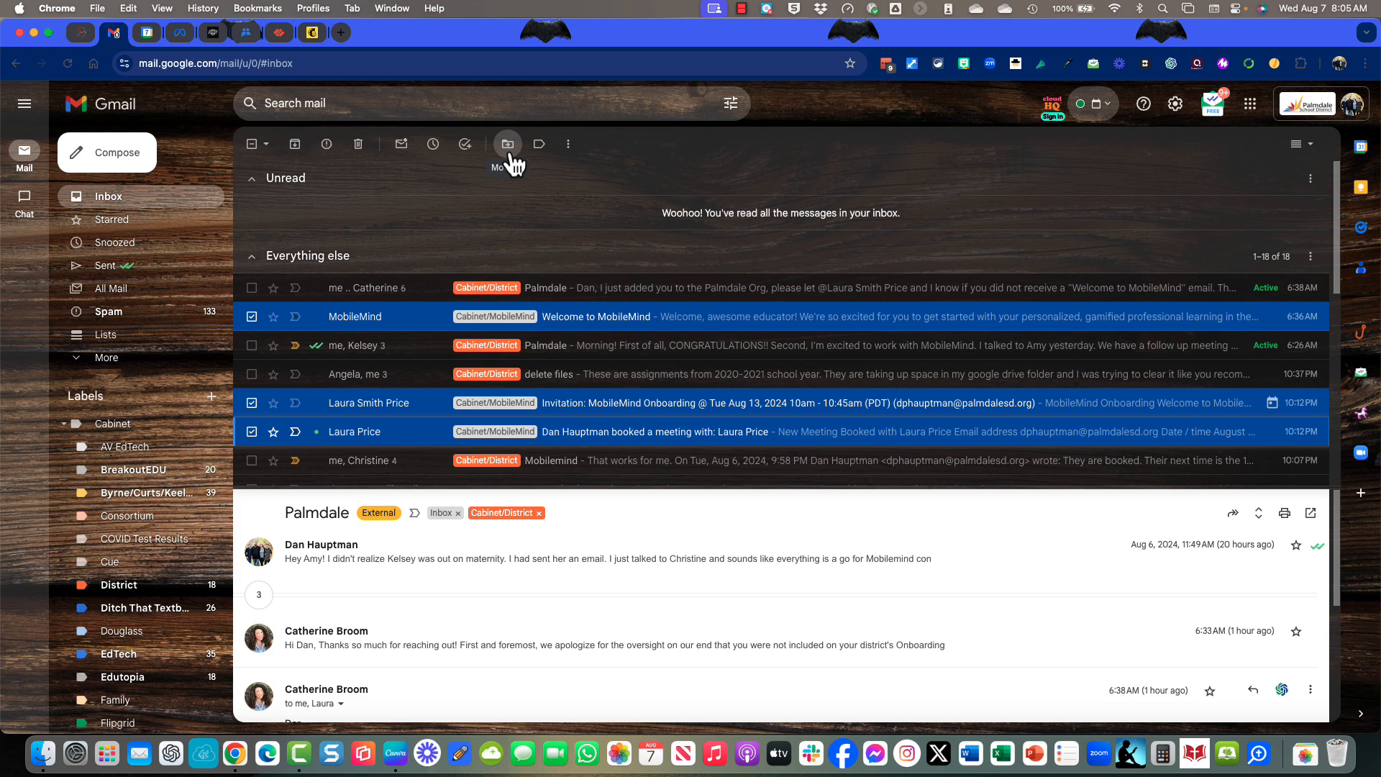
click(295, 147)
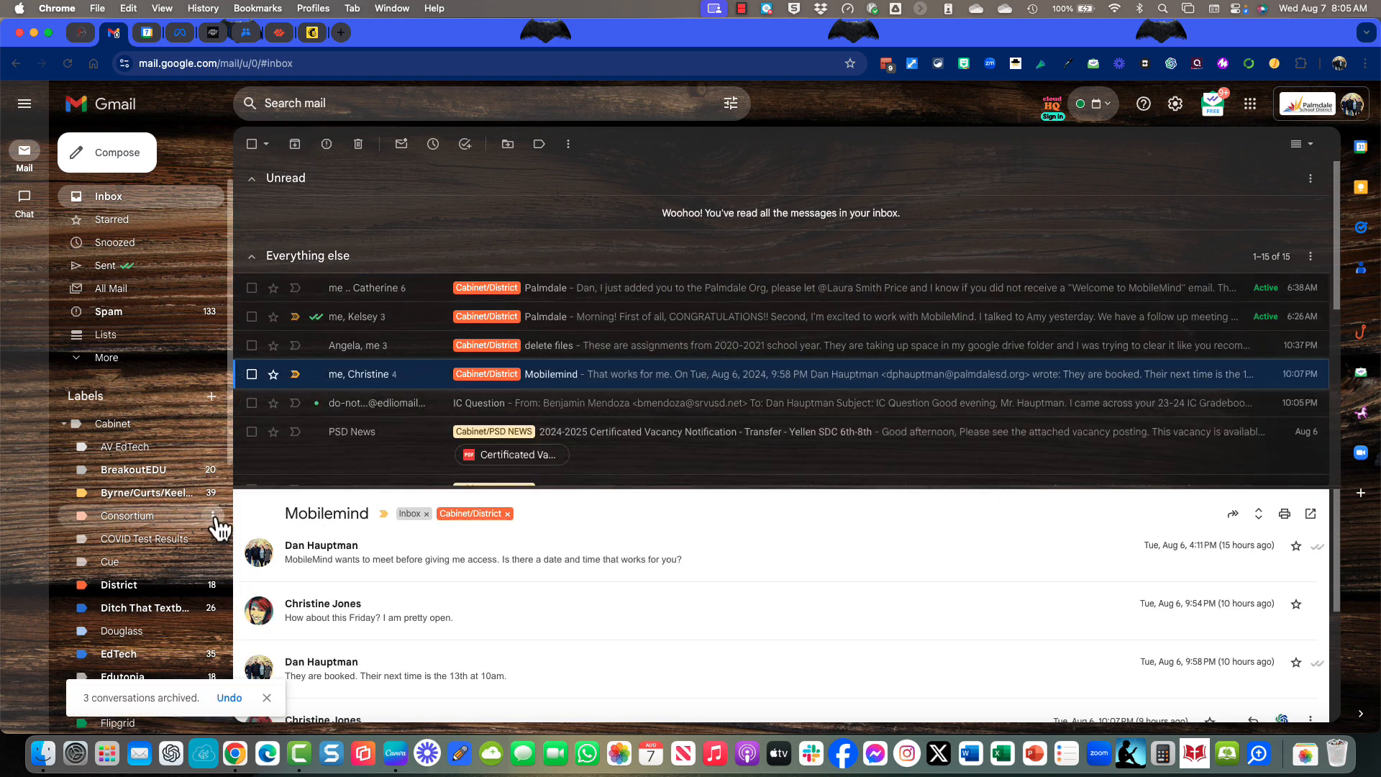
Step: Open the MobileMind label under Cabinet and view the archived Welcome to MobileMind message
scroll(204, 528, down, 1)
scroll(205, 530, down, 10)
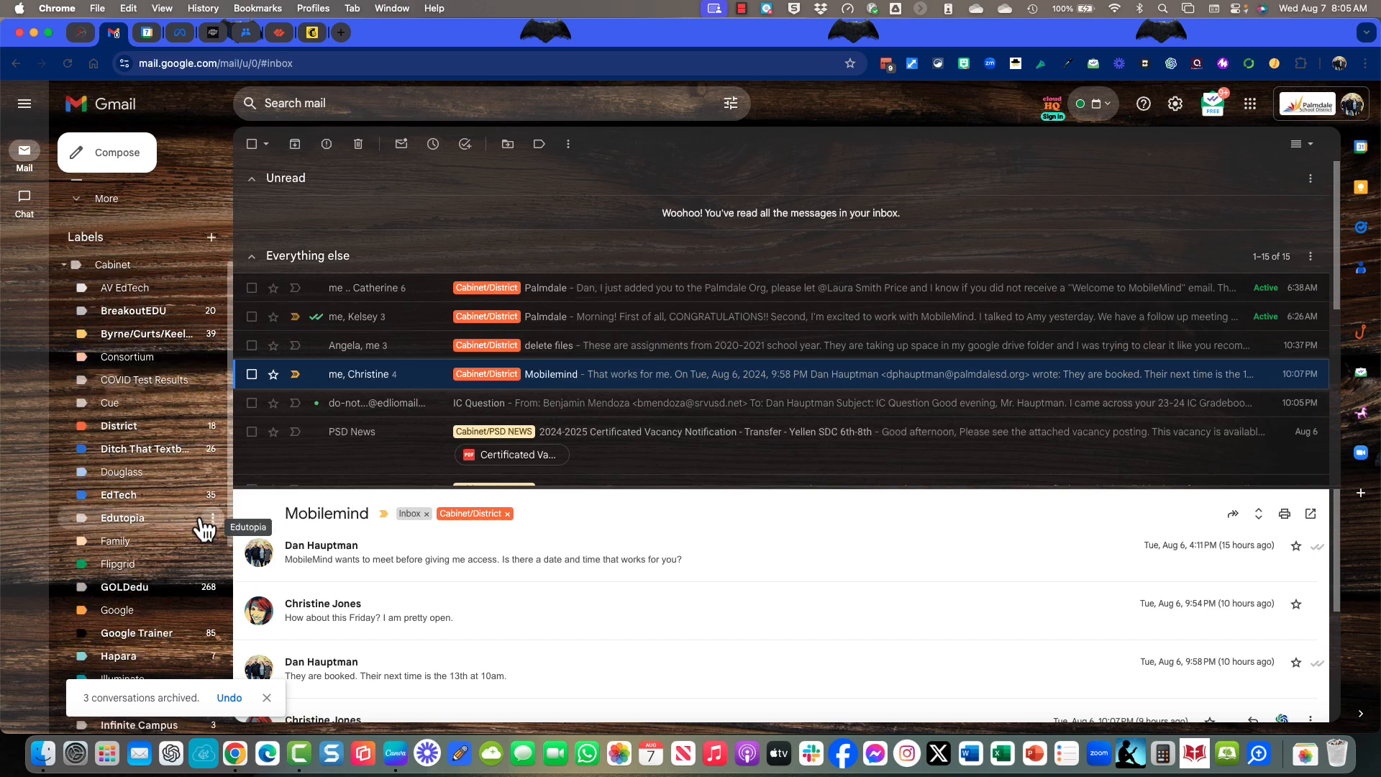
scroll(205, 530, down, 1)
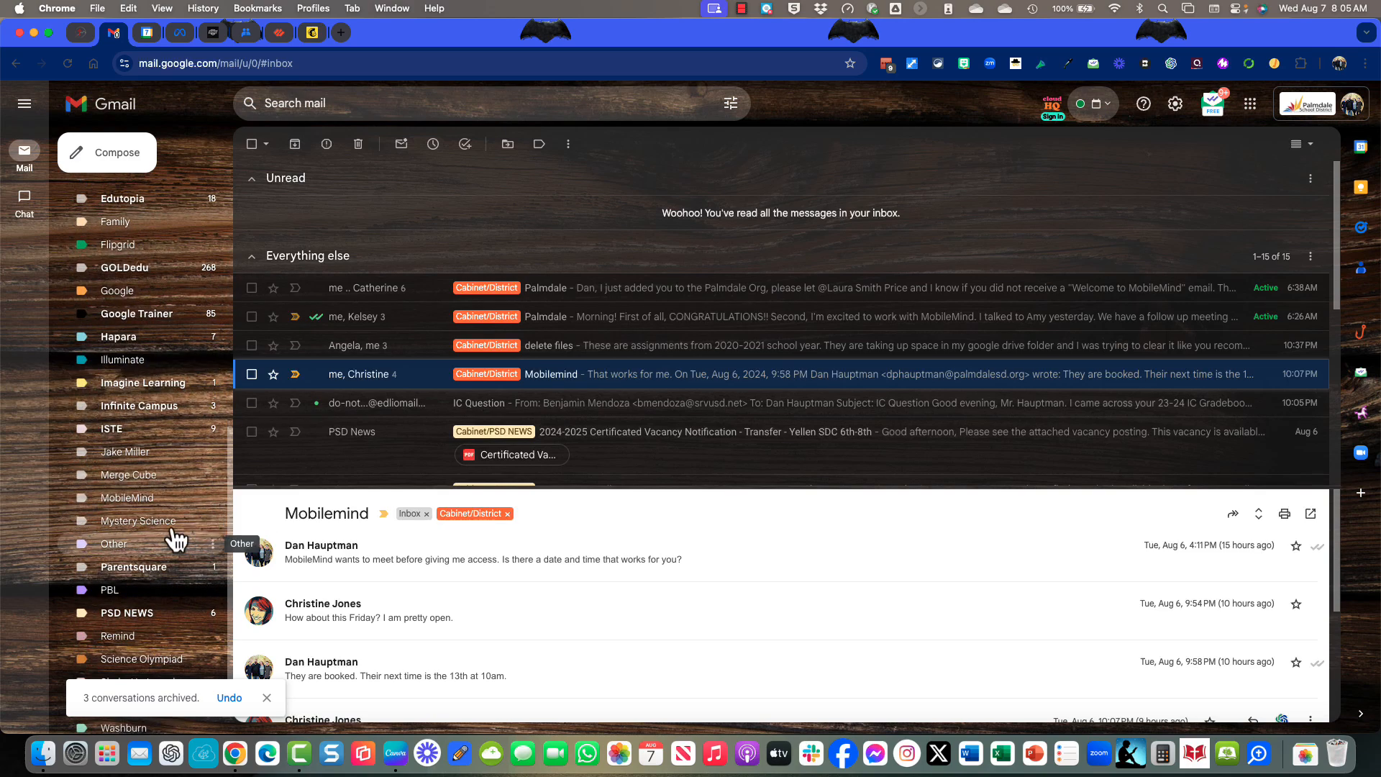
click(139, 504)
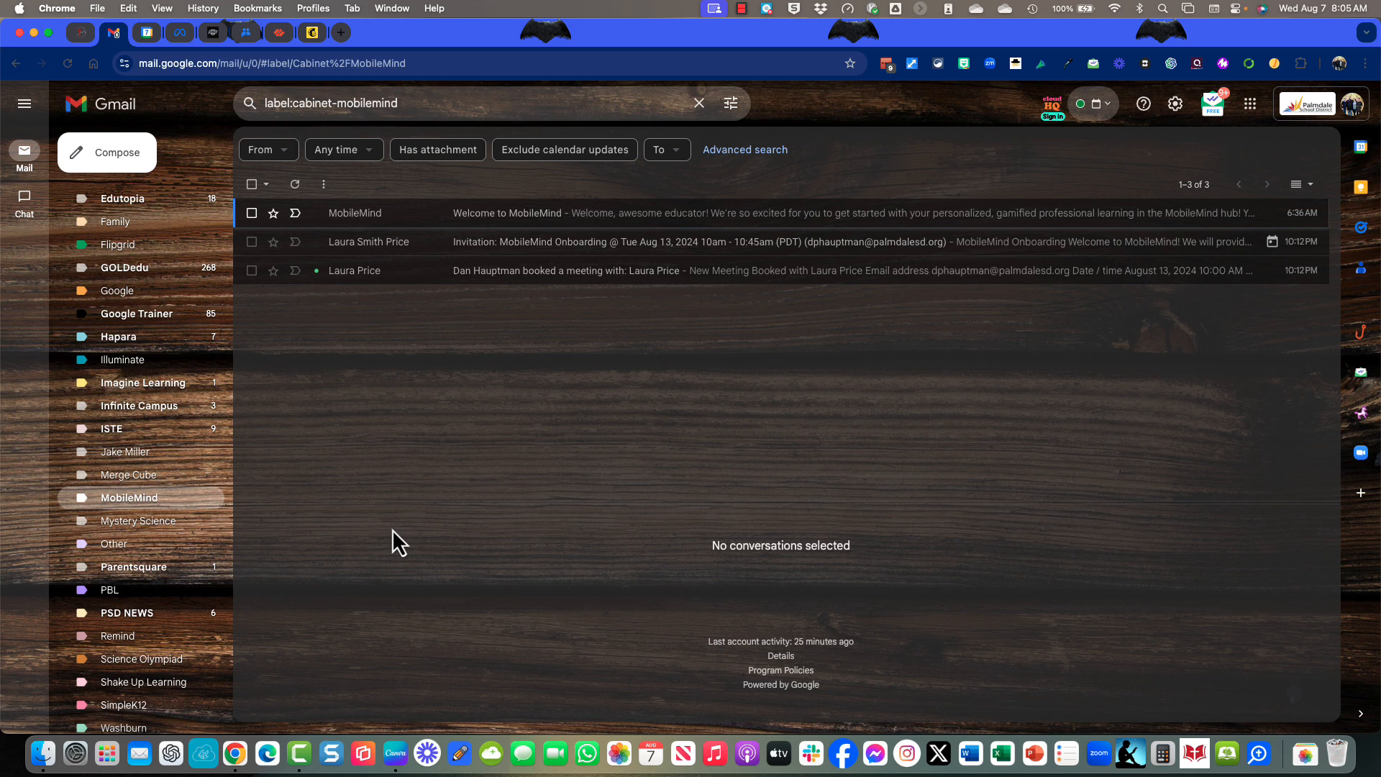
click(494, 211)
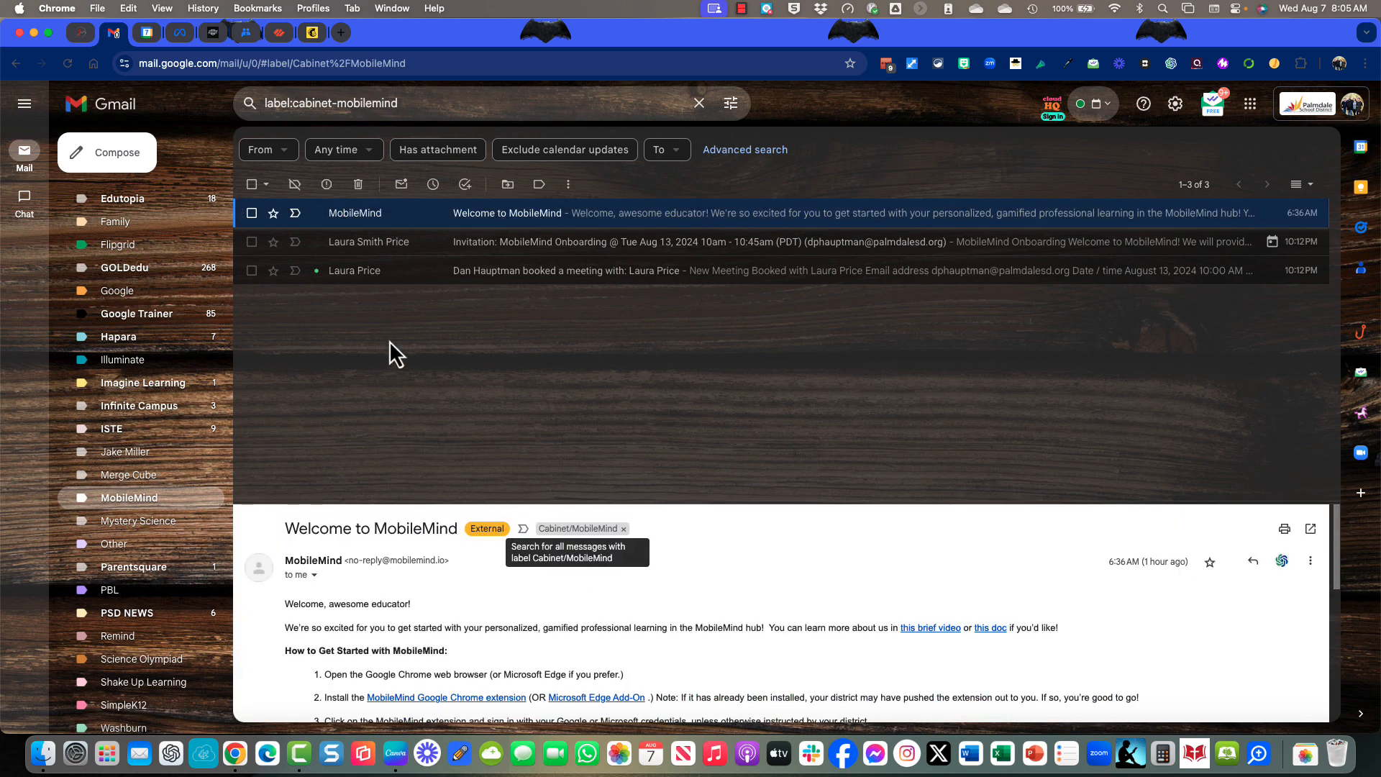
Step: Return to the inbox and start a filter from the Donuts with Diffit! message and the Diffit $25.00 reward message
scroll(138, 300, up, 10)
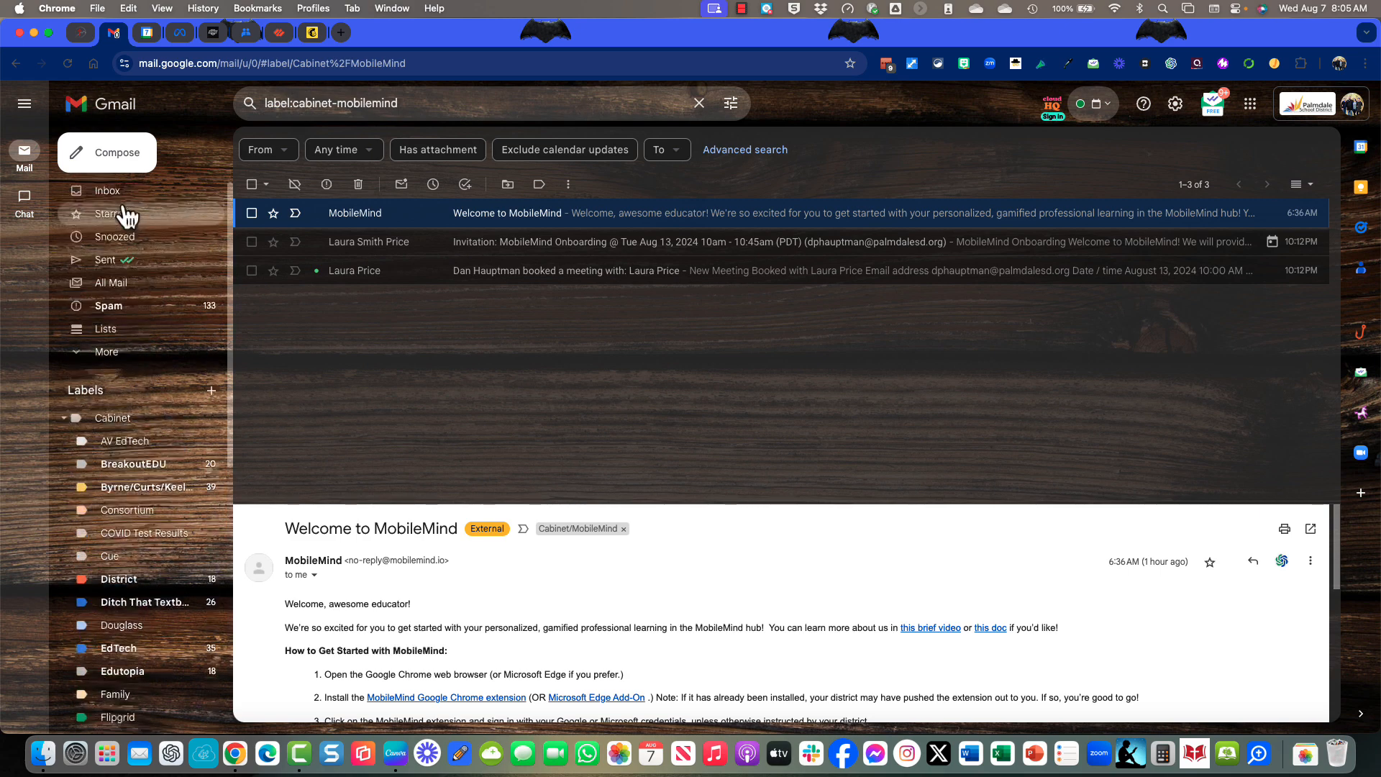
click(123, 207)
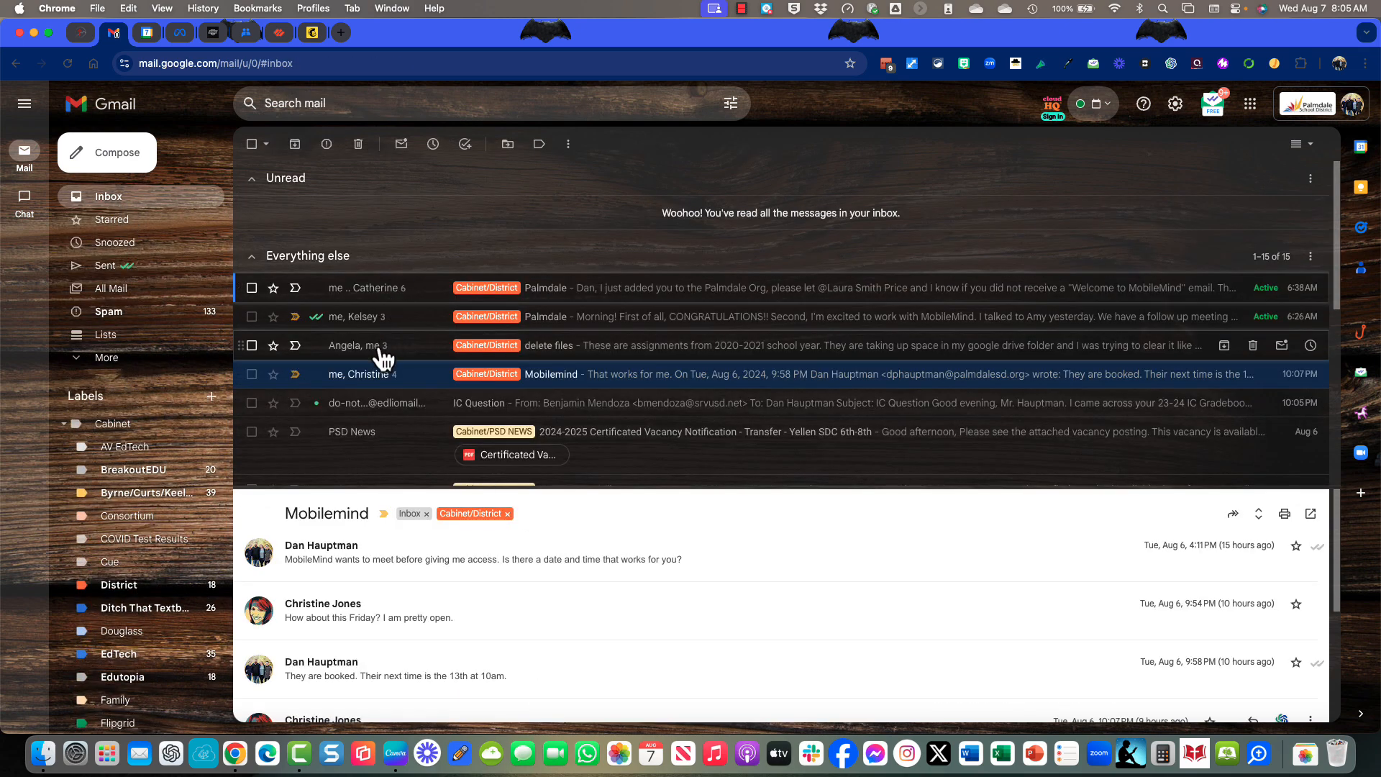
scroll(381, 357, down, 2)
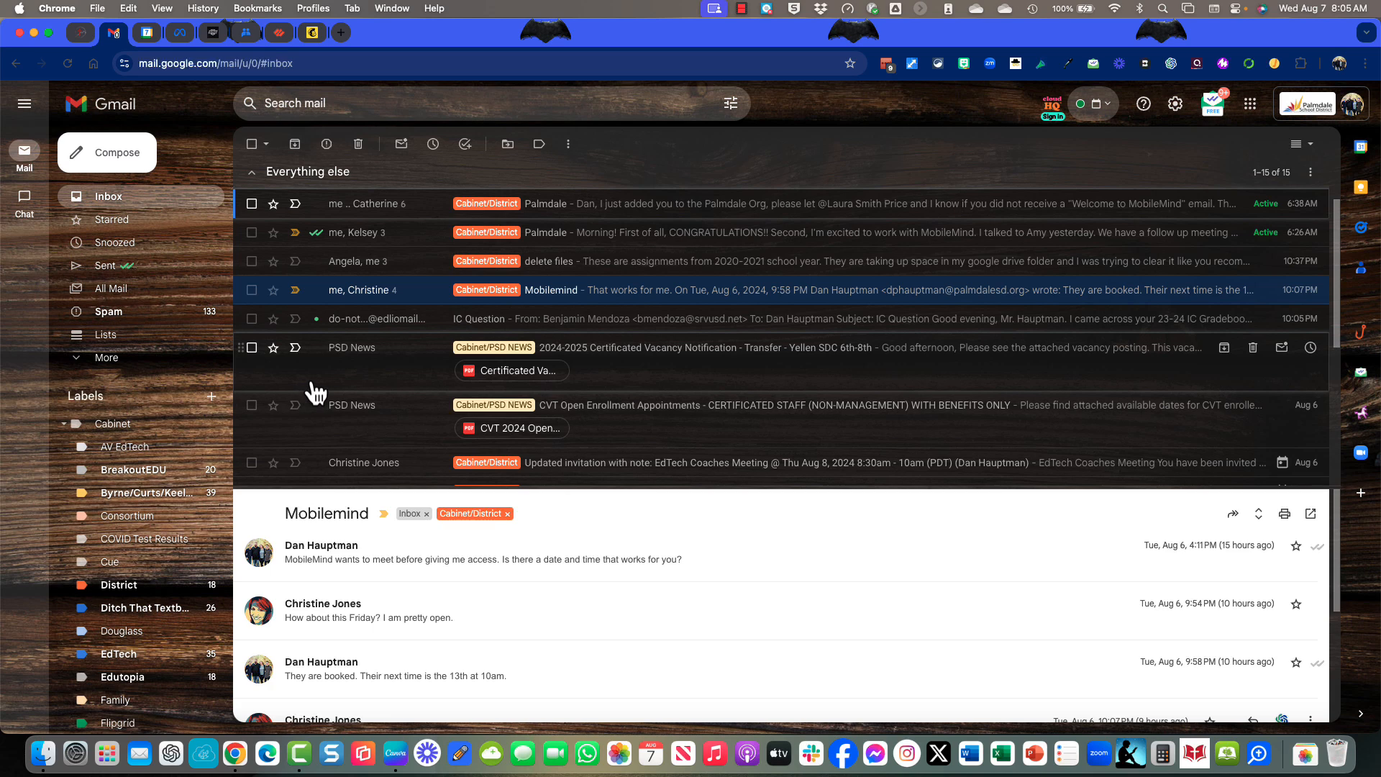
scroll(315, 392, down, 3)
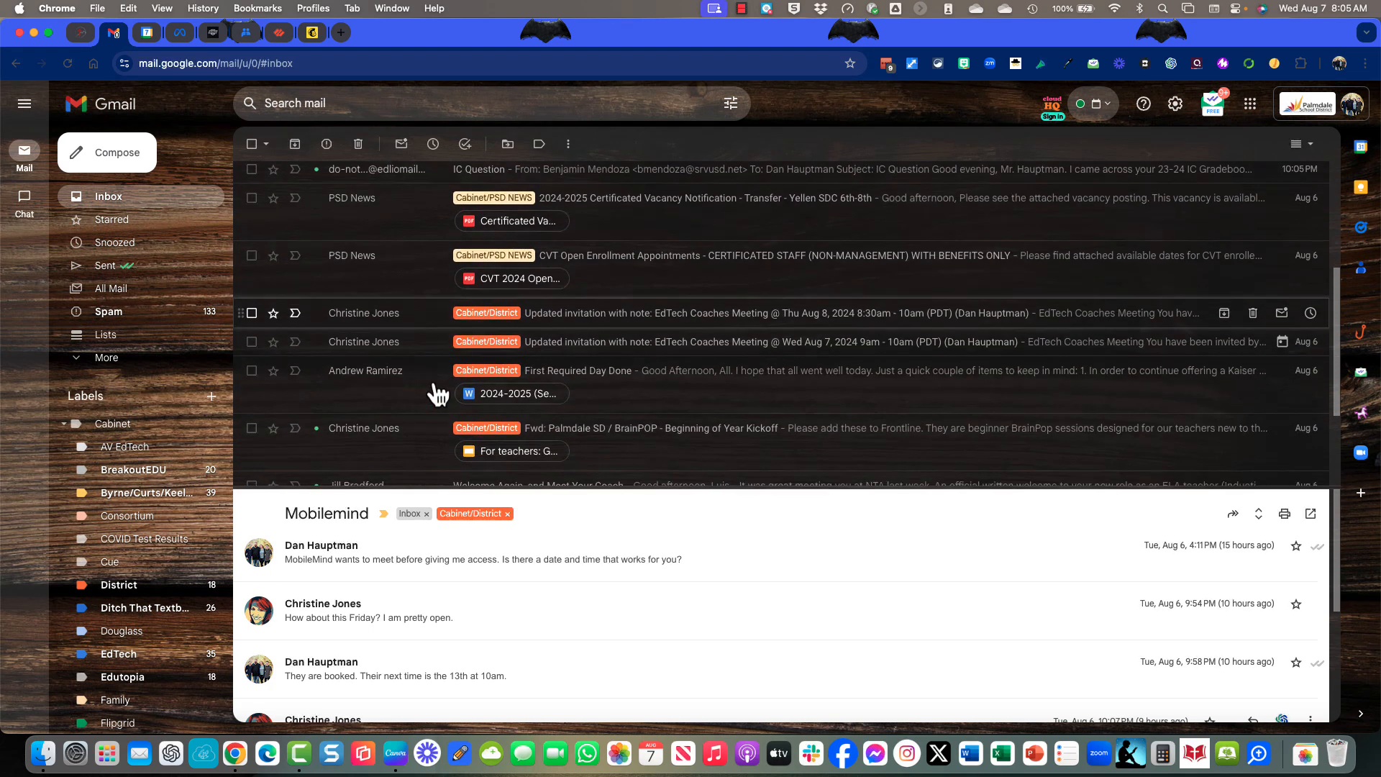
scroll(431, 399, down, 2)
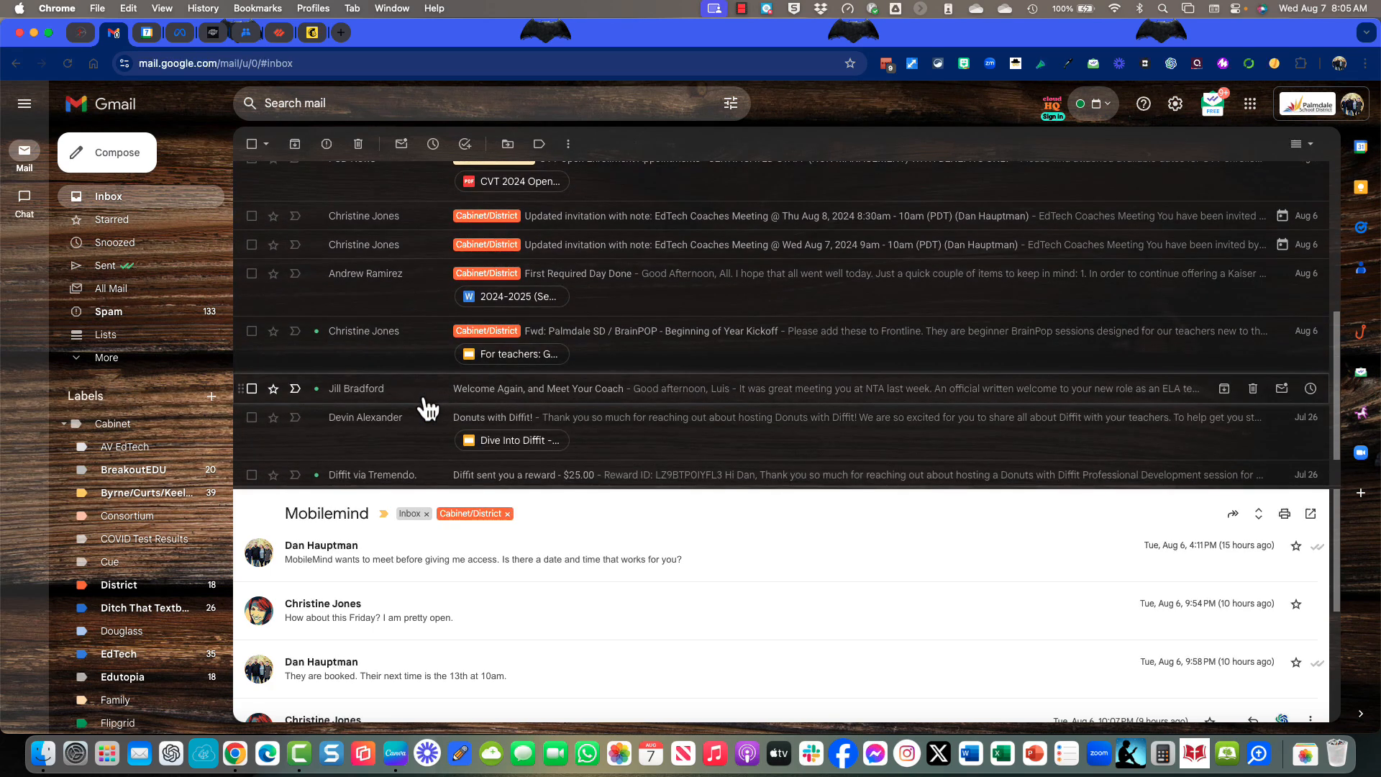
scroll(428, 407, down, 1)
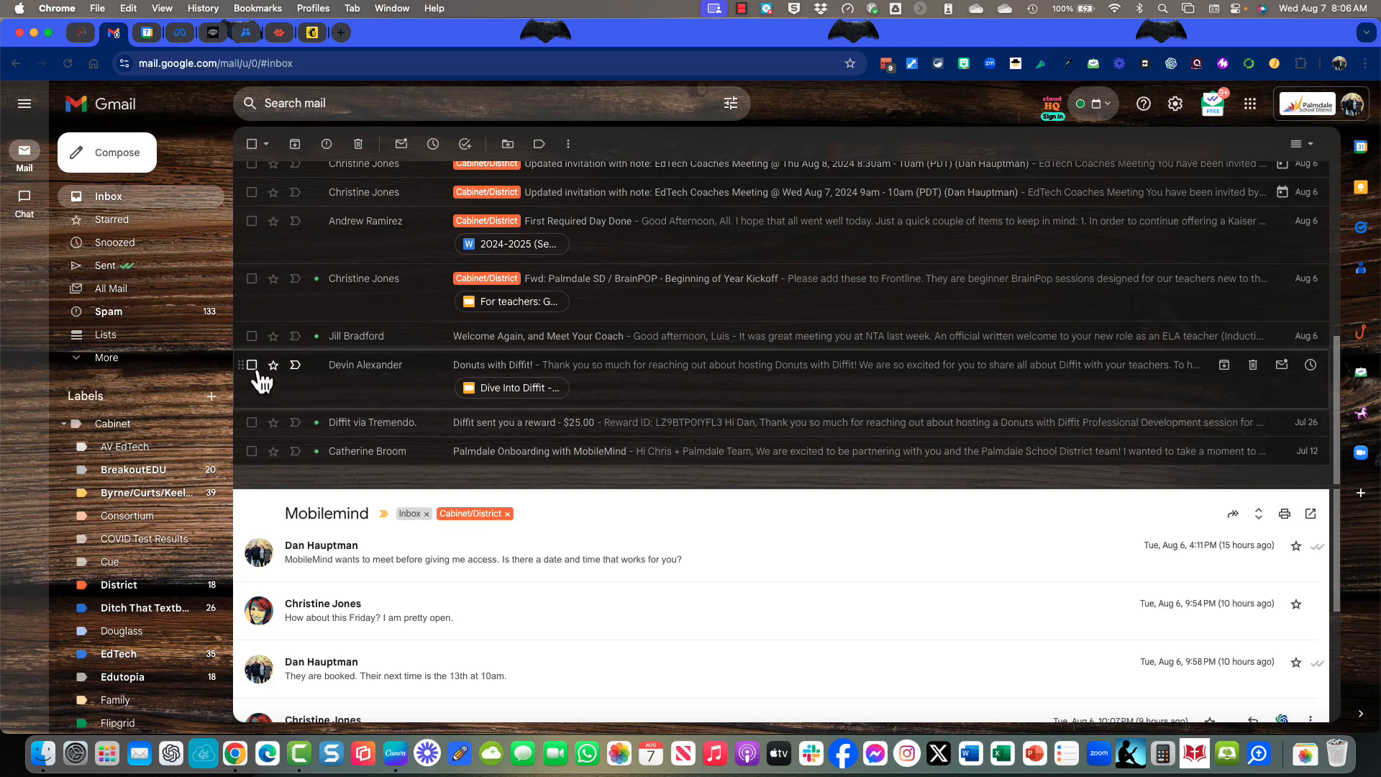
click(251, 364)
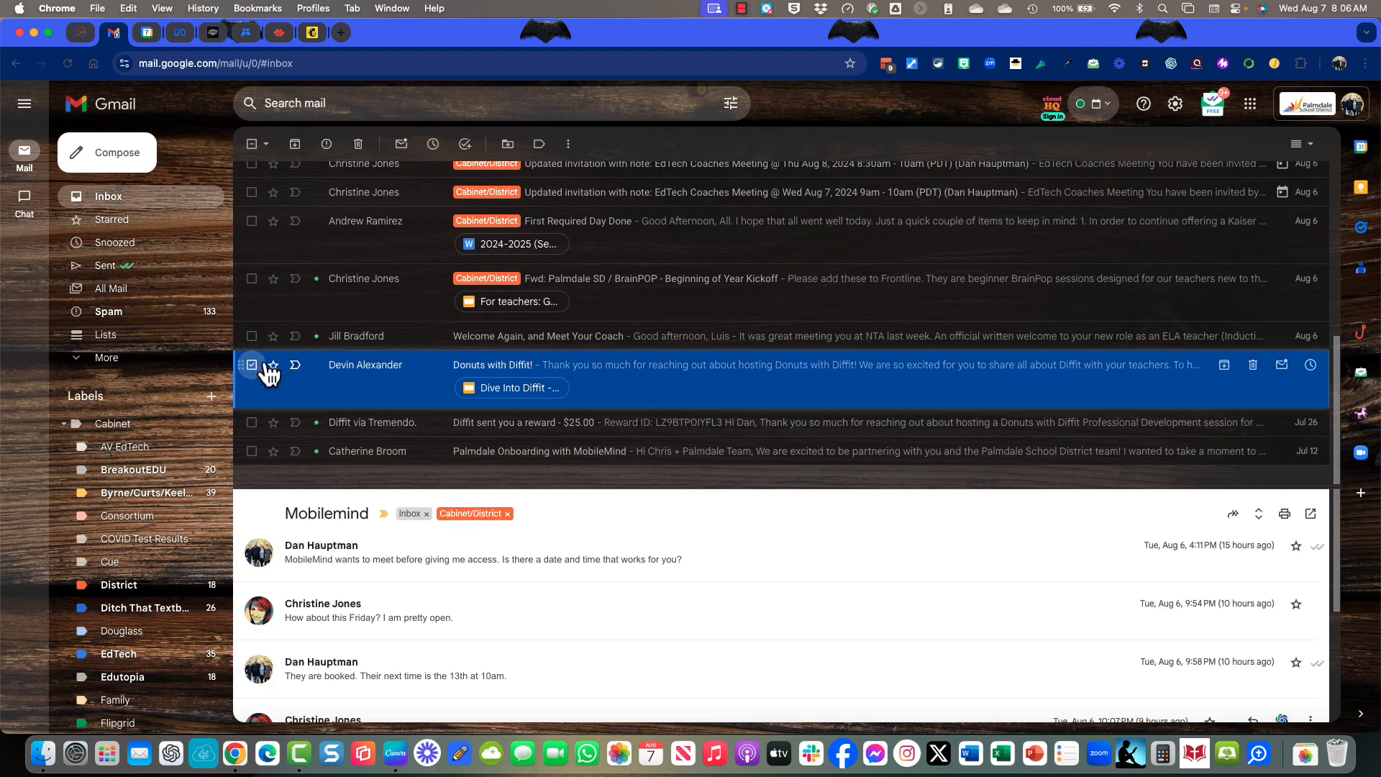
click(251, 423)
scroll(431, 388, up, 1)
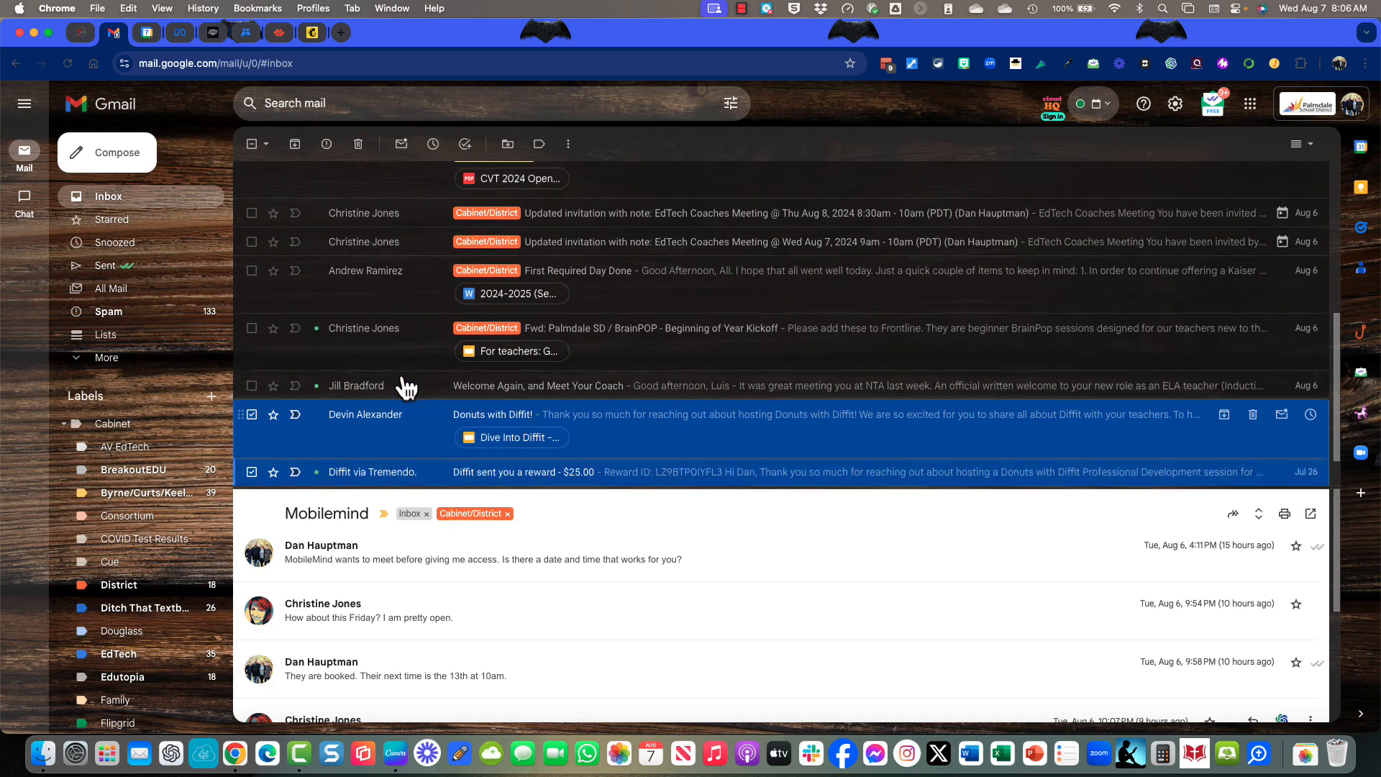
scroll(406, 388, down, 1)
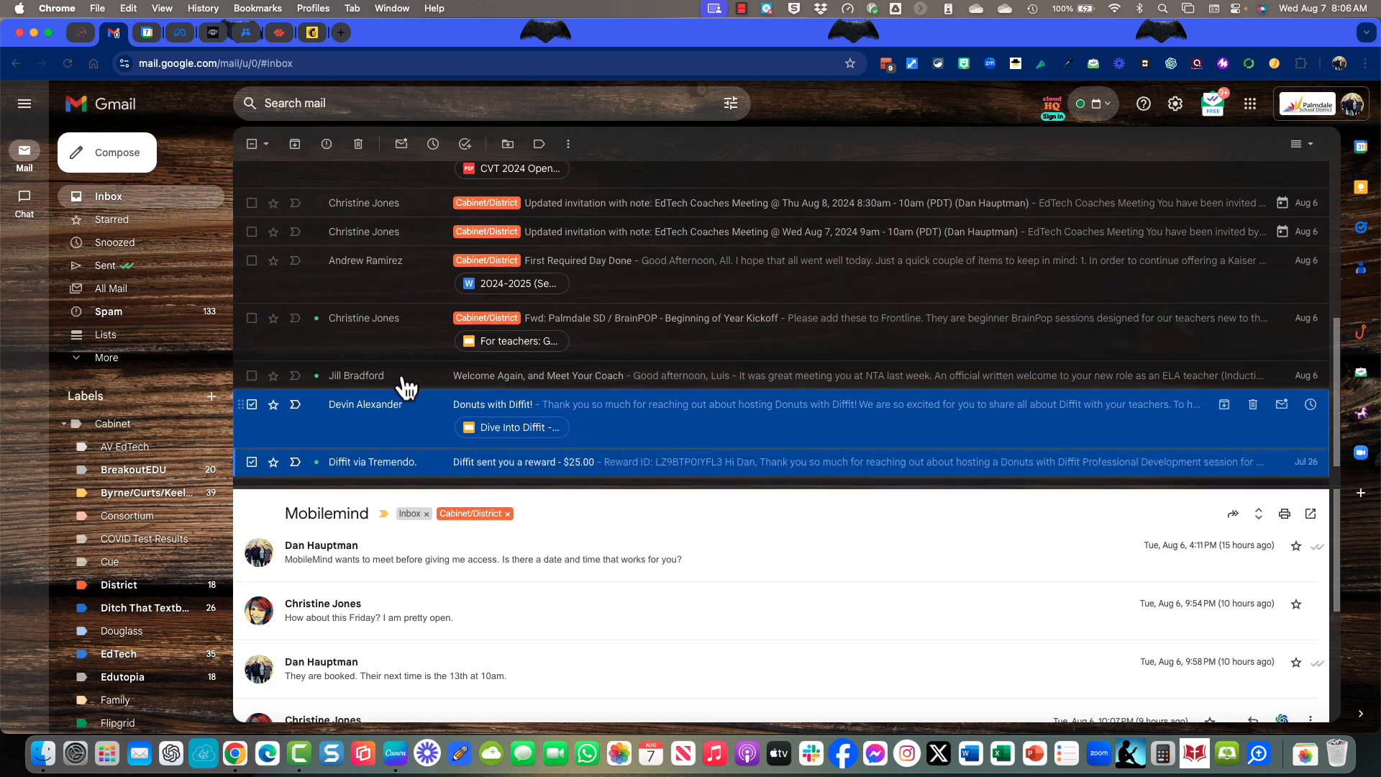
click(574, 146)
click(586, 235)
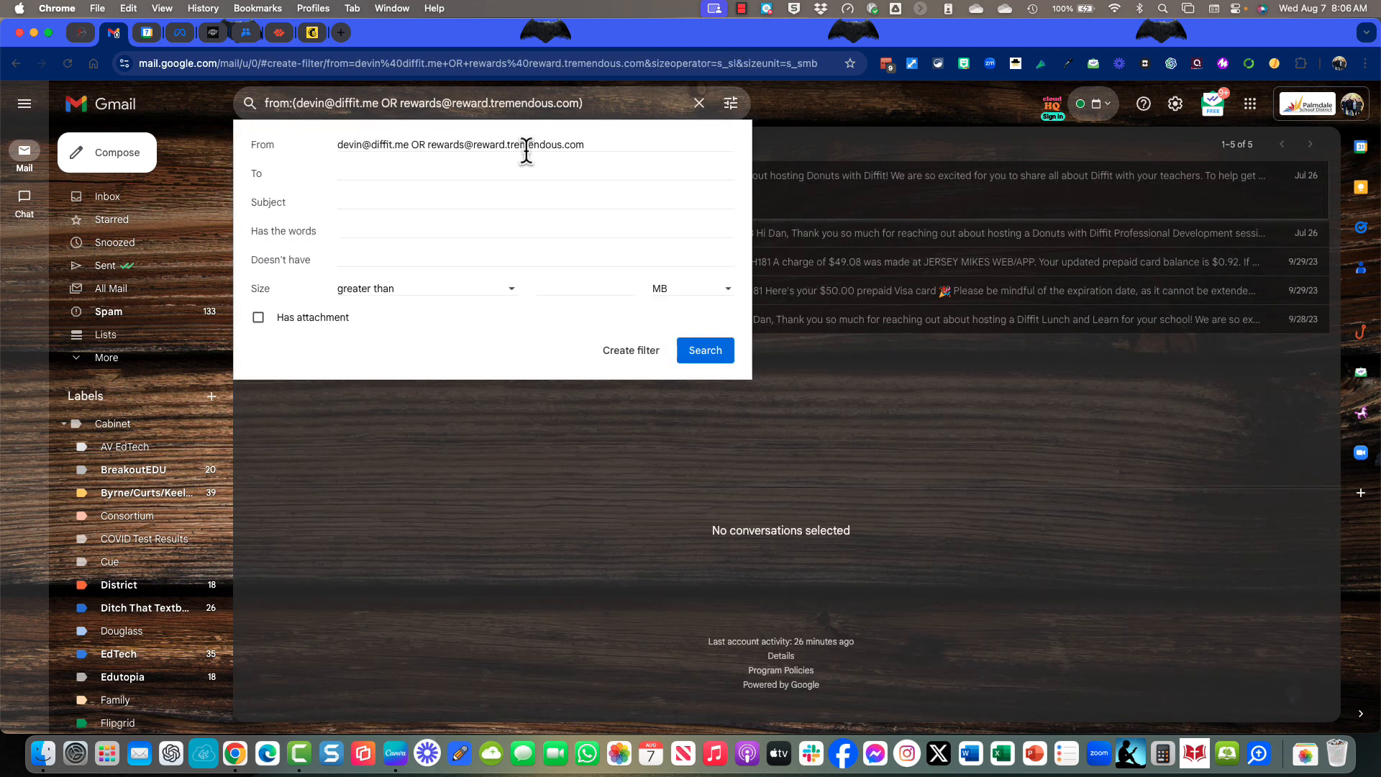
Step: Continue to the filter actions and create a new label named Diffit, nested under Cabinet, for the filter to apply
click(638, 352)
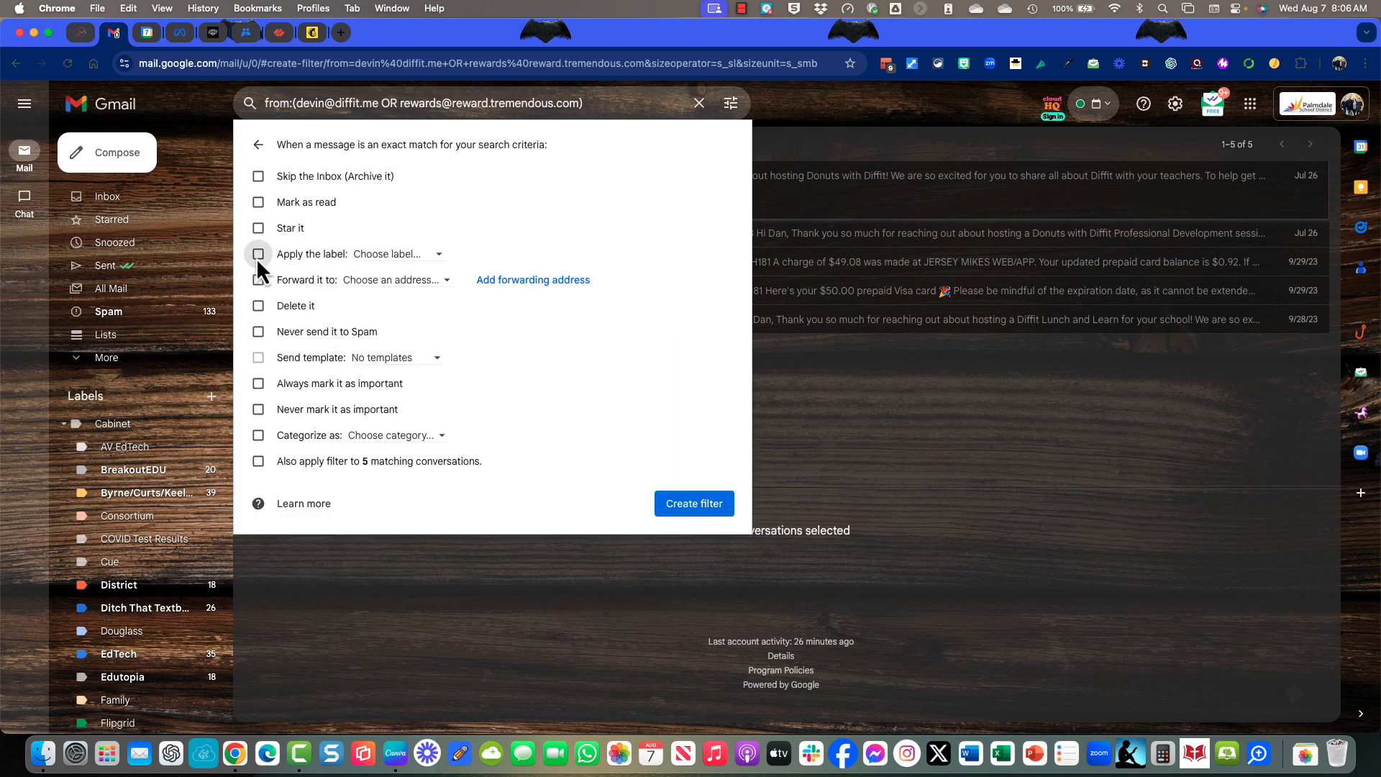
click(433, 256)
click(429, 282)
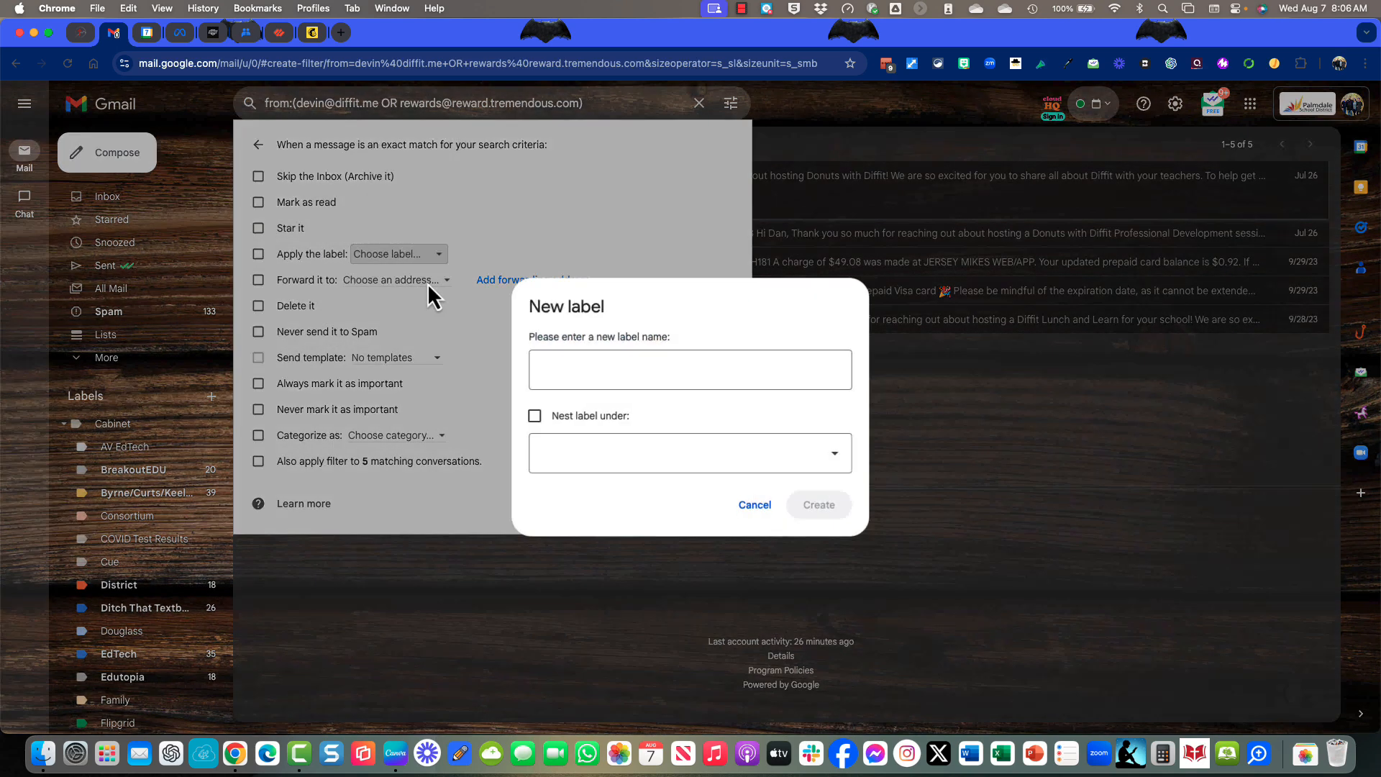
text(Diffit)
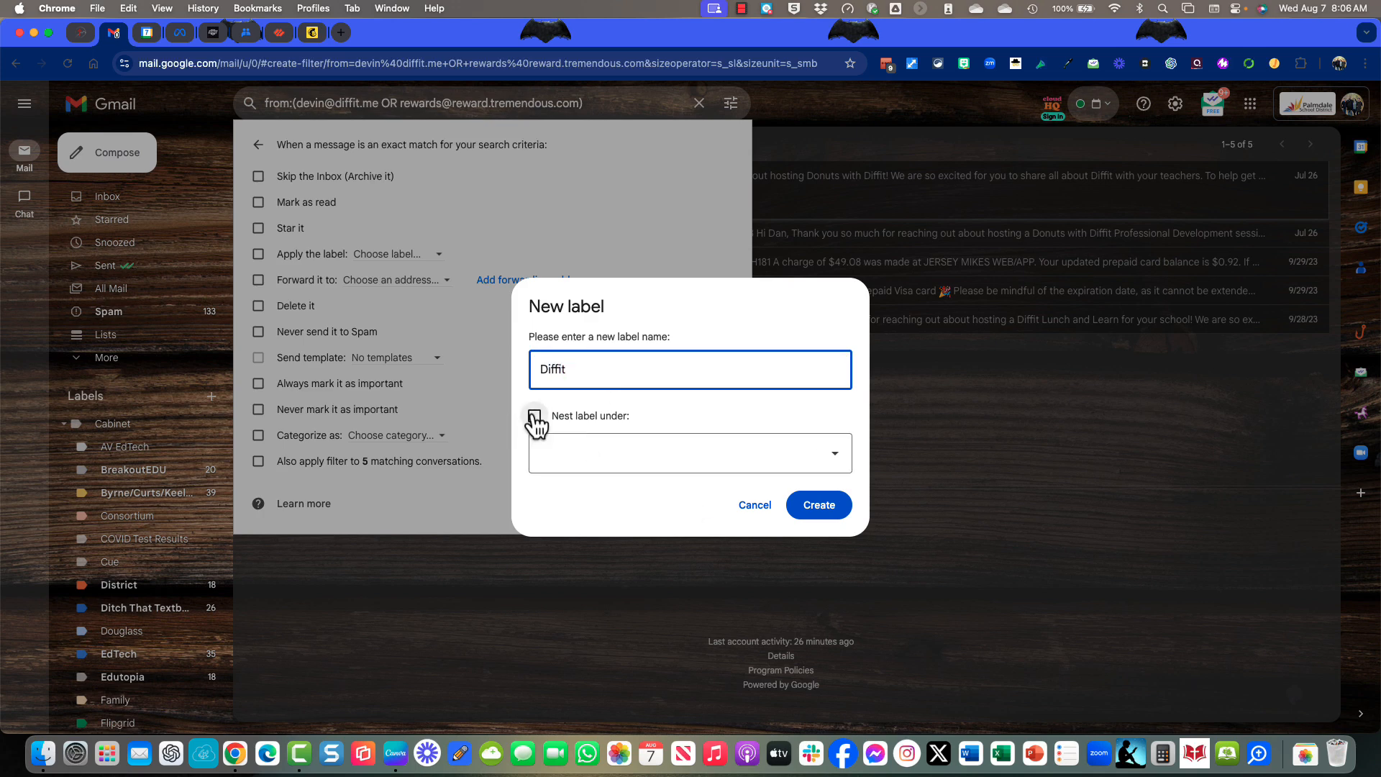
click(534, 417)
click(726, 460)
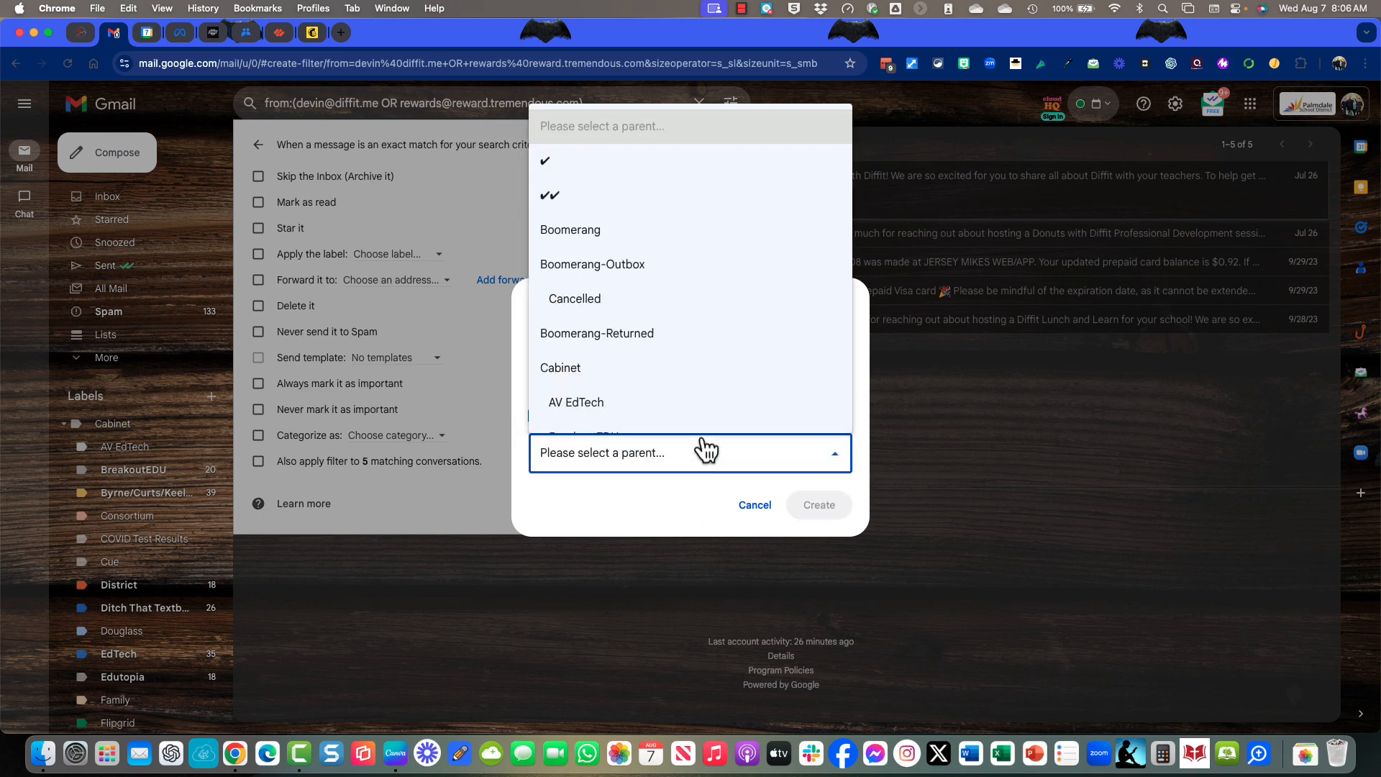
click(646, 391)
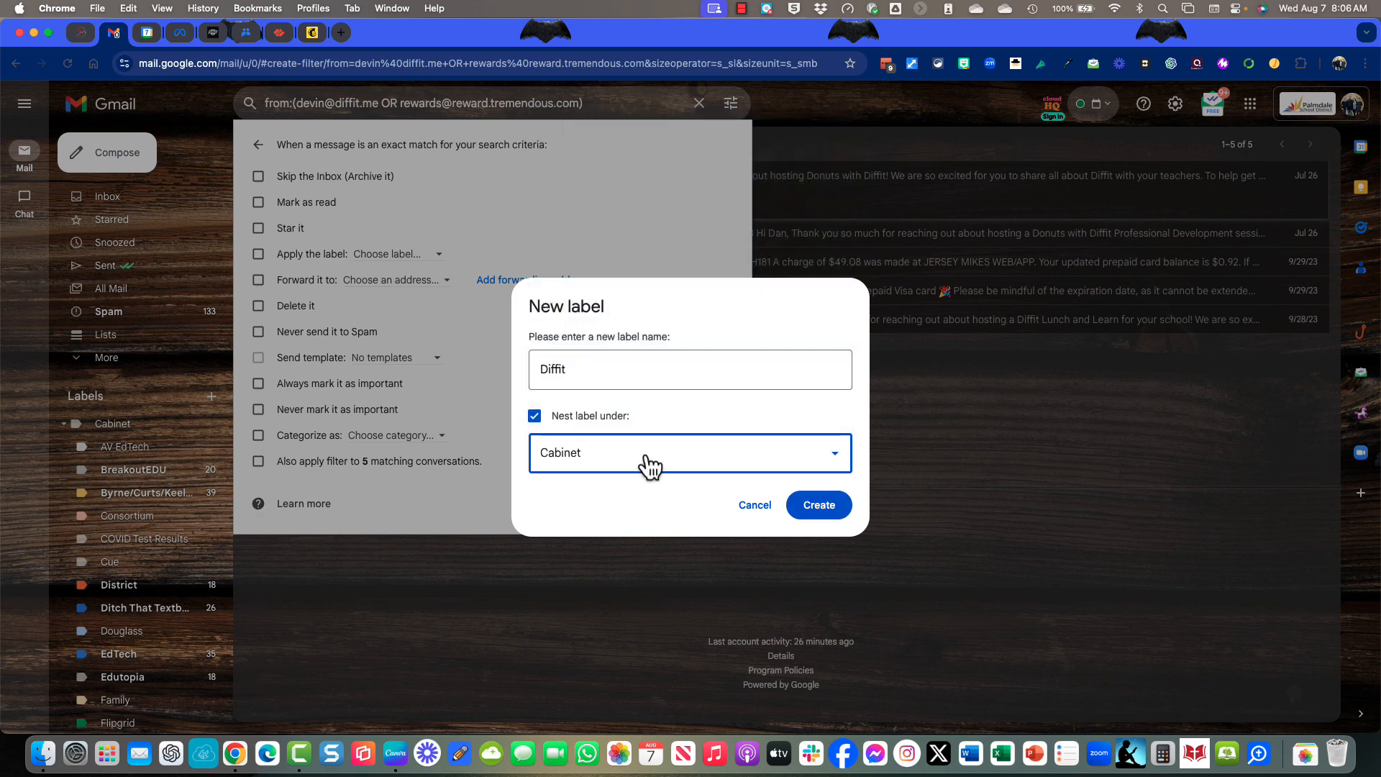
click(831, 508)
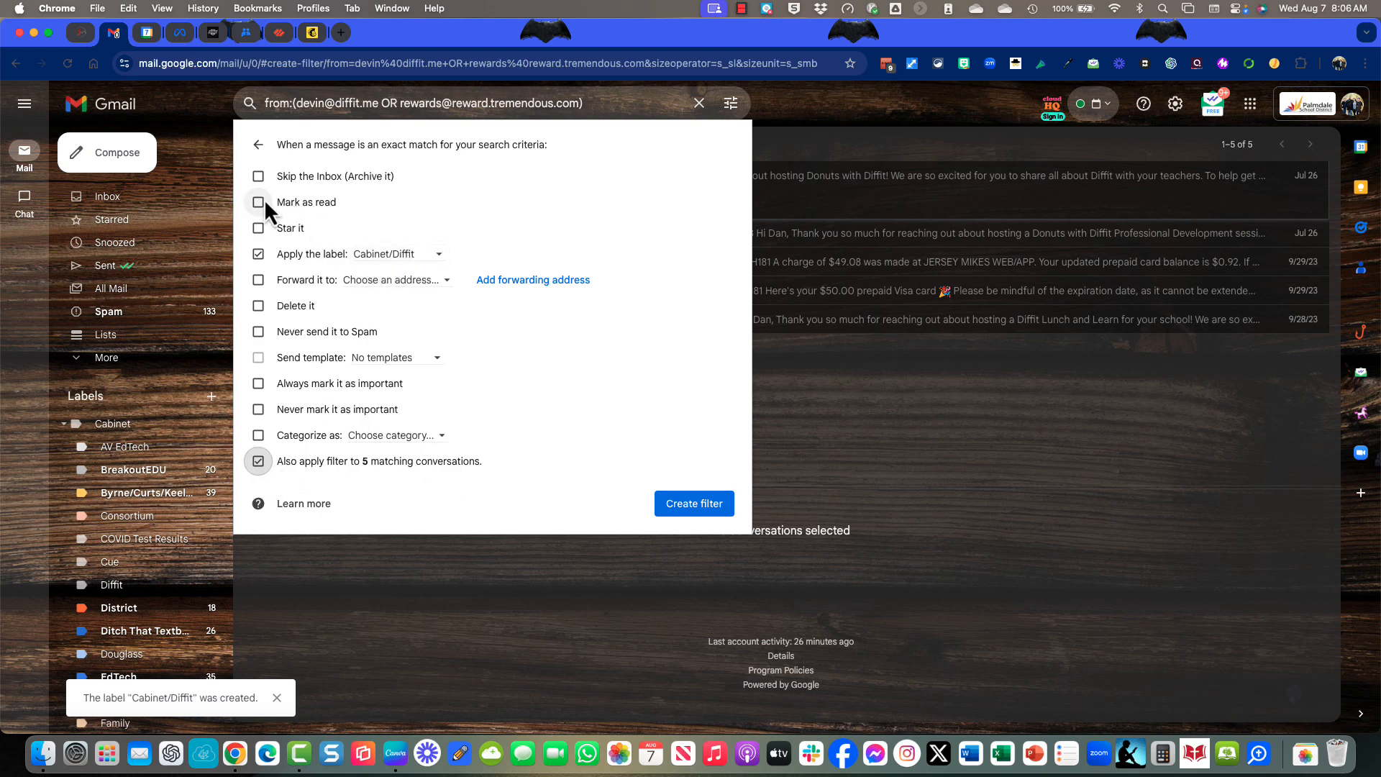
Step: Set the filter to skip the inbox and also apply to matching conversations, and create it
click(258, 177)
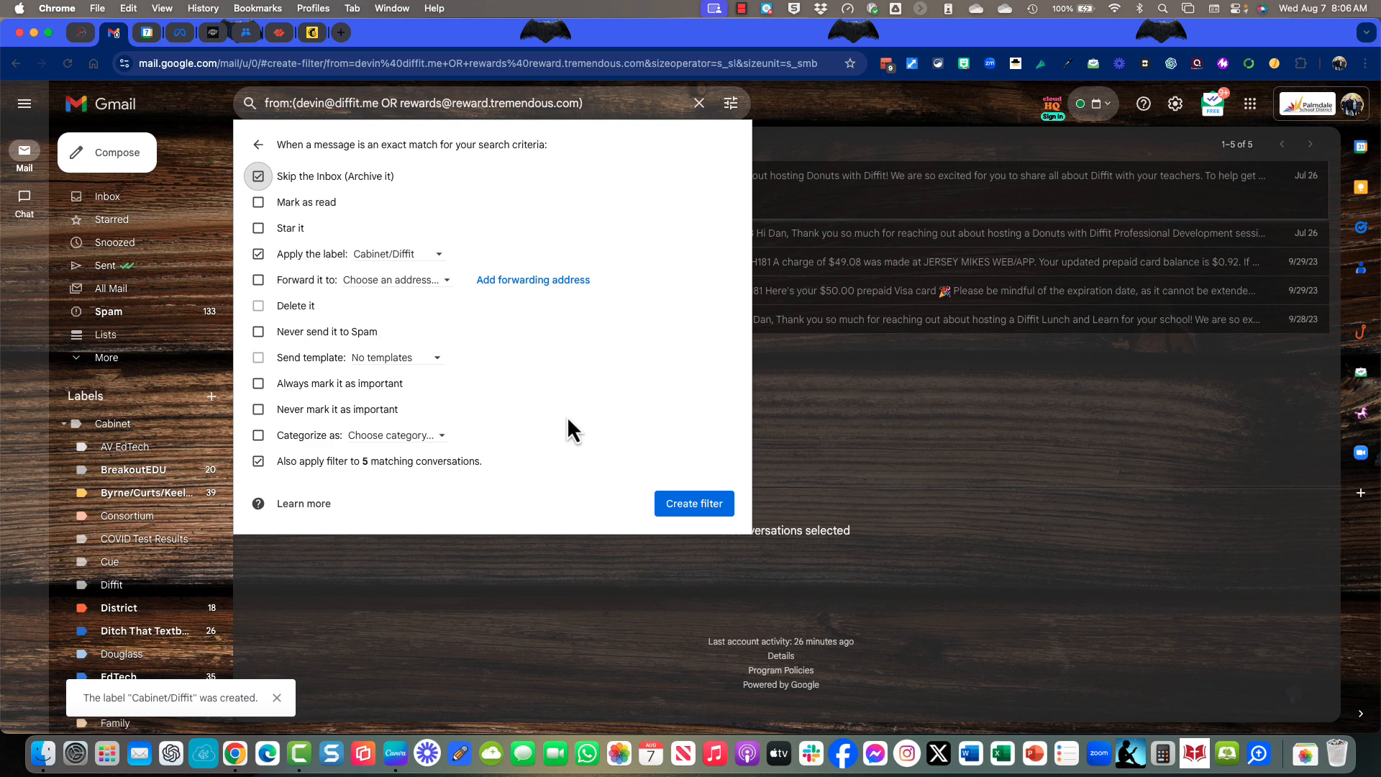
click(696, 507)
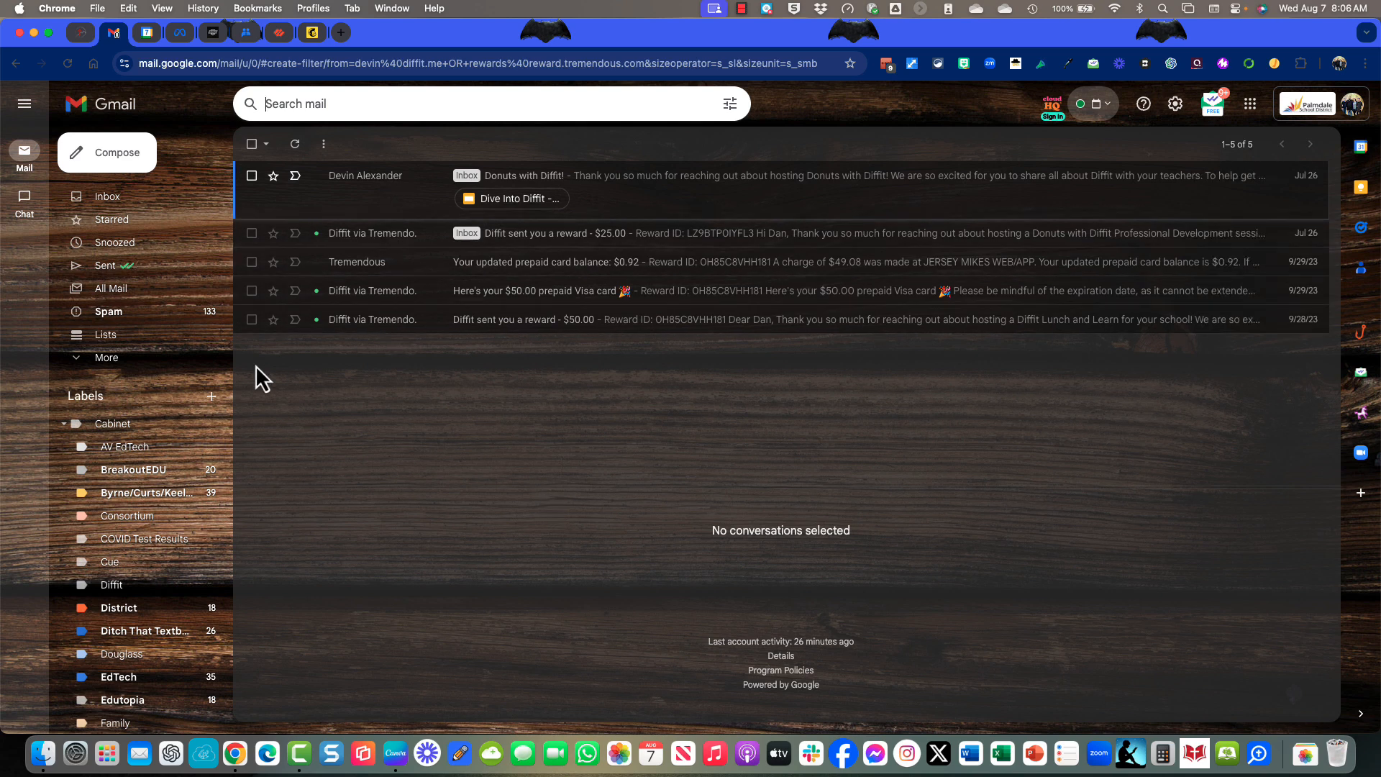
Step: Return to the inbox to check it for Diffit messages, and open the Diffit label under Cabinet
click(135, 203)
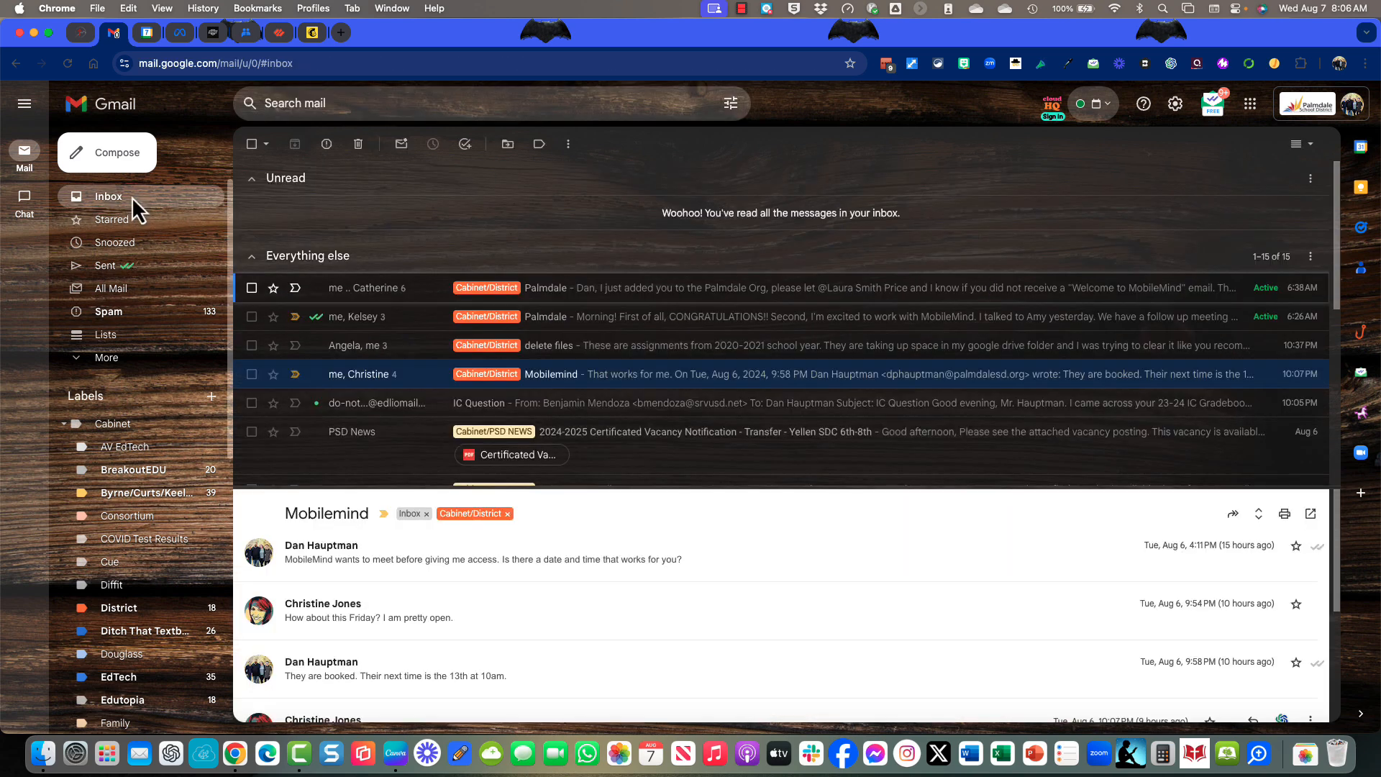
scroll(345, 392, down, 5)
scroll(371, 396, down, 1)
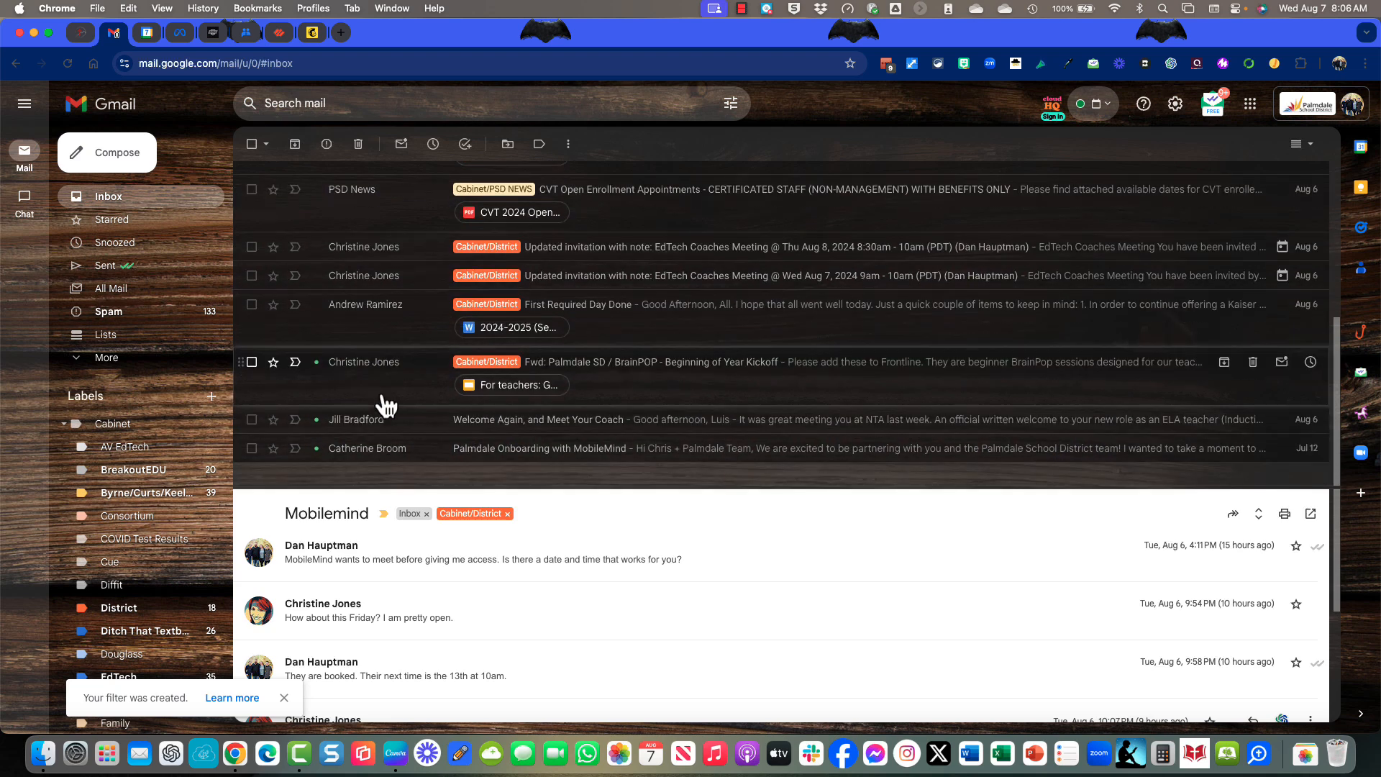
click(159, 588)
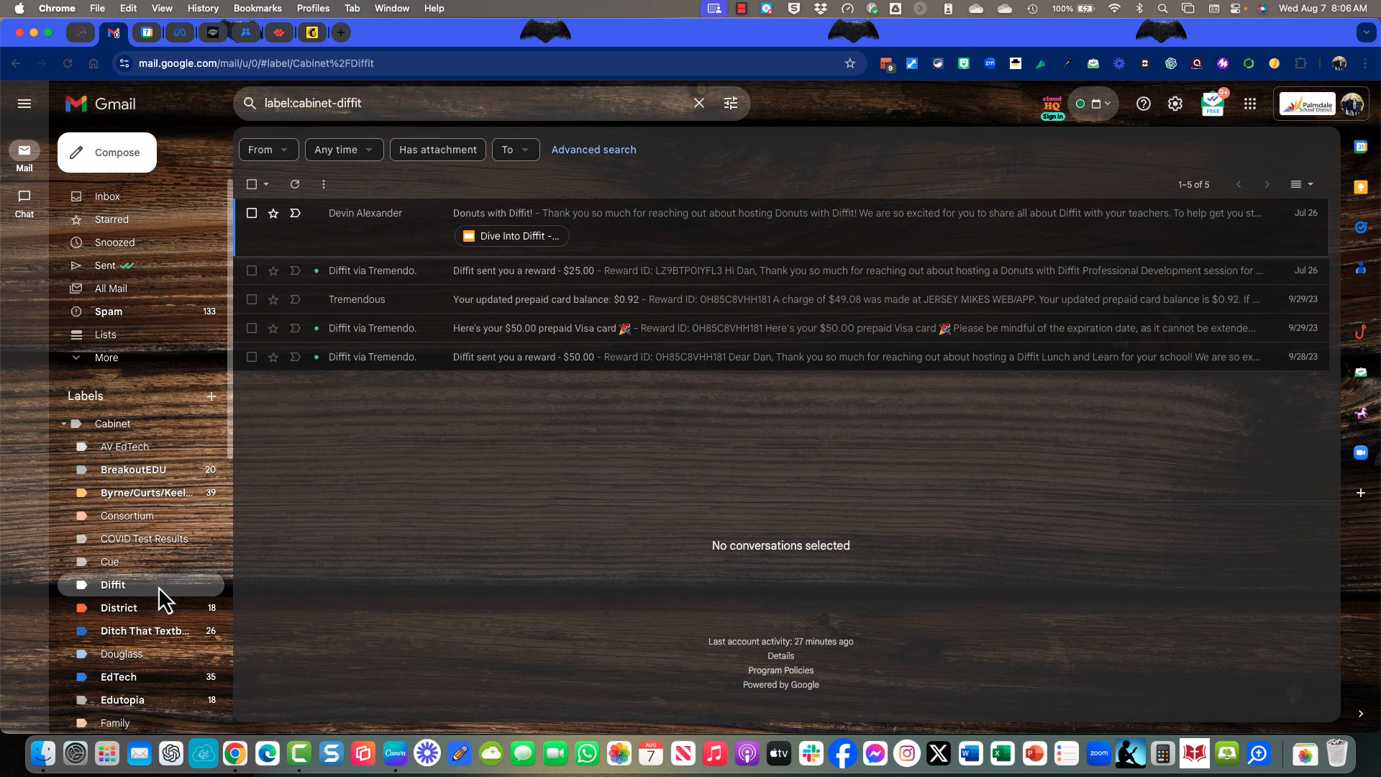
Step: Return to the inbox and review the Cabinet sublabels and the full list of the Everything else section
click(120, 206)
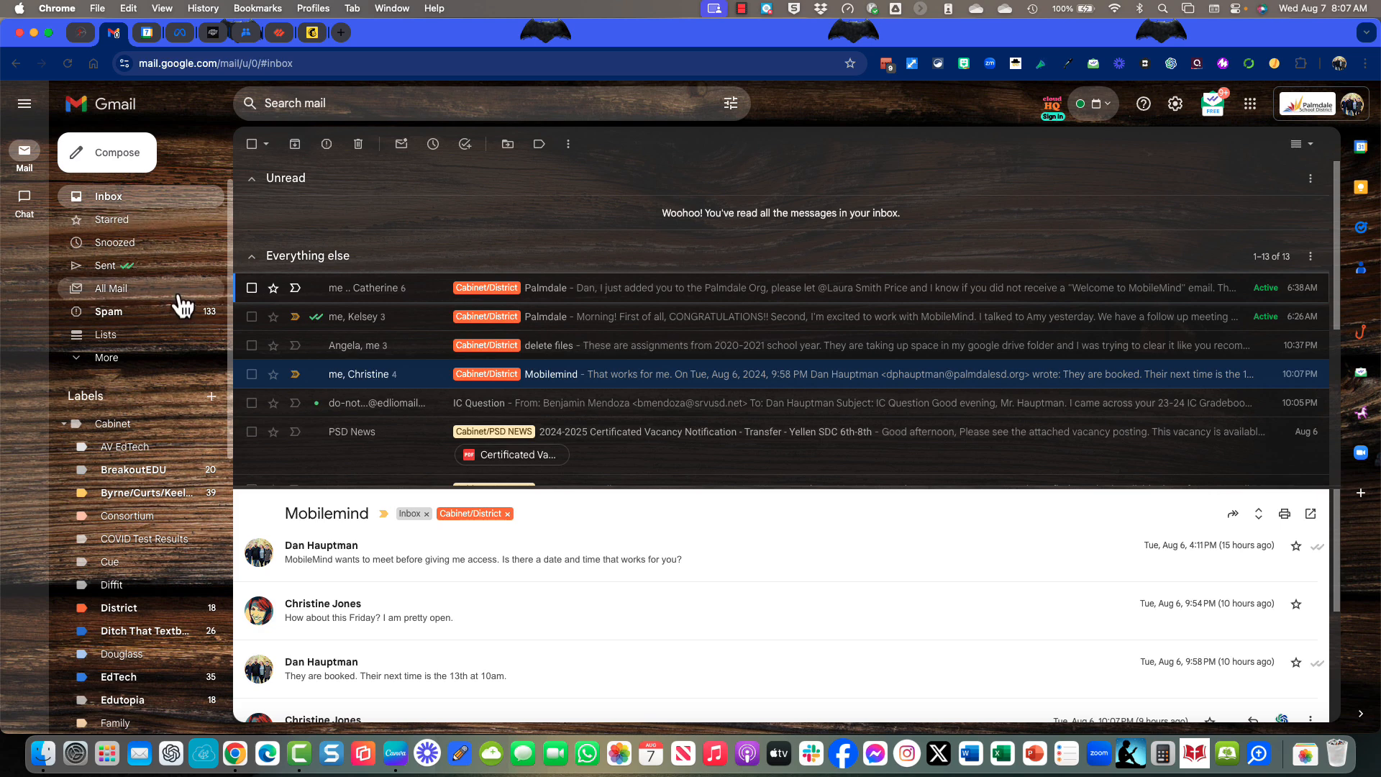
scroll(138, 558, down, 5)
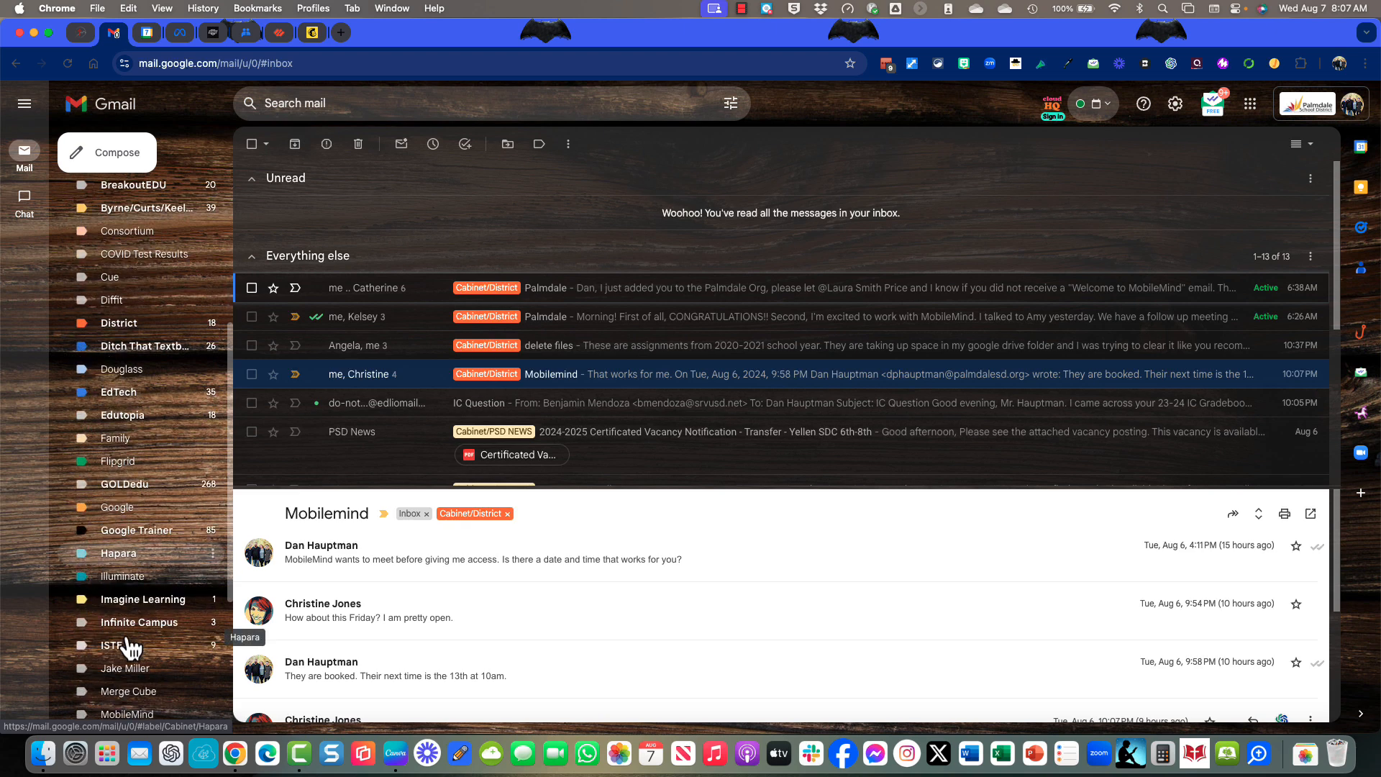
scroll(130, 668, down, 4)
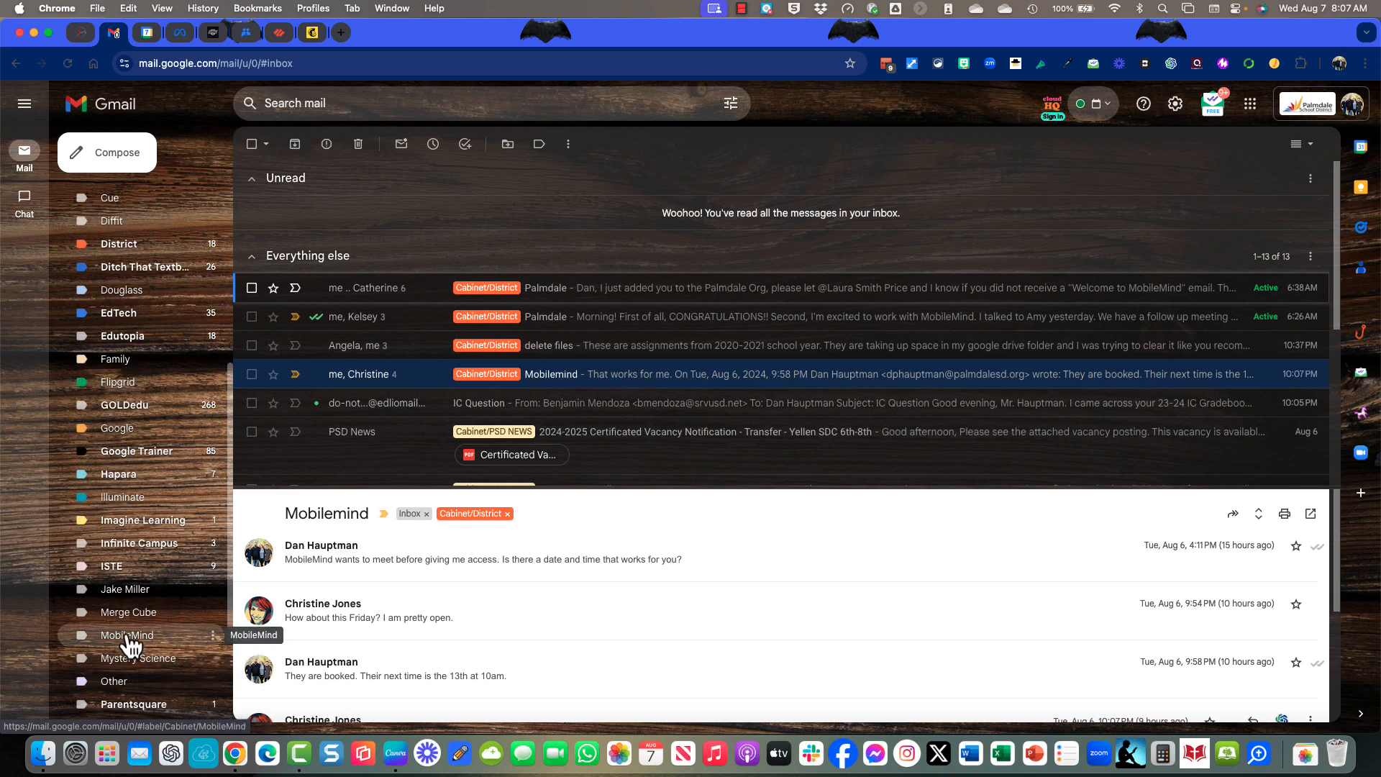
scroll(115, 425, up, 1)
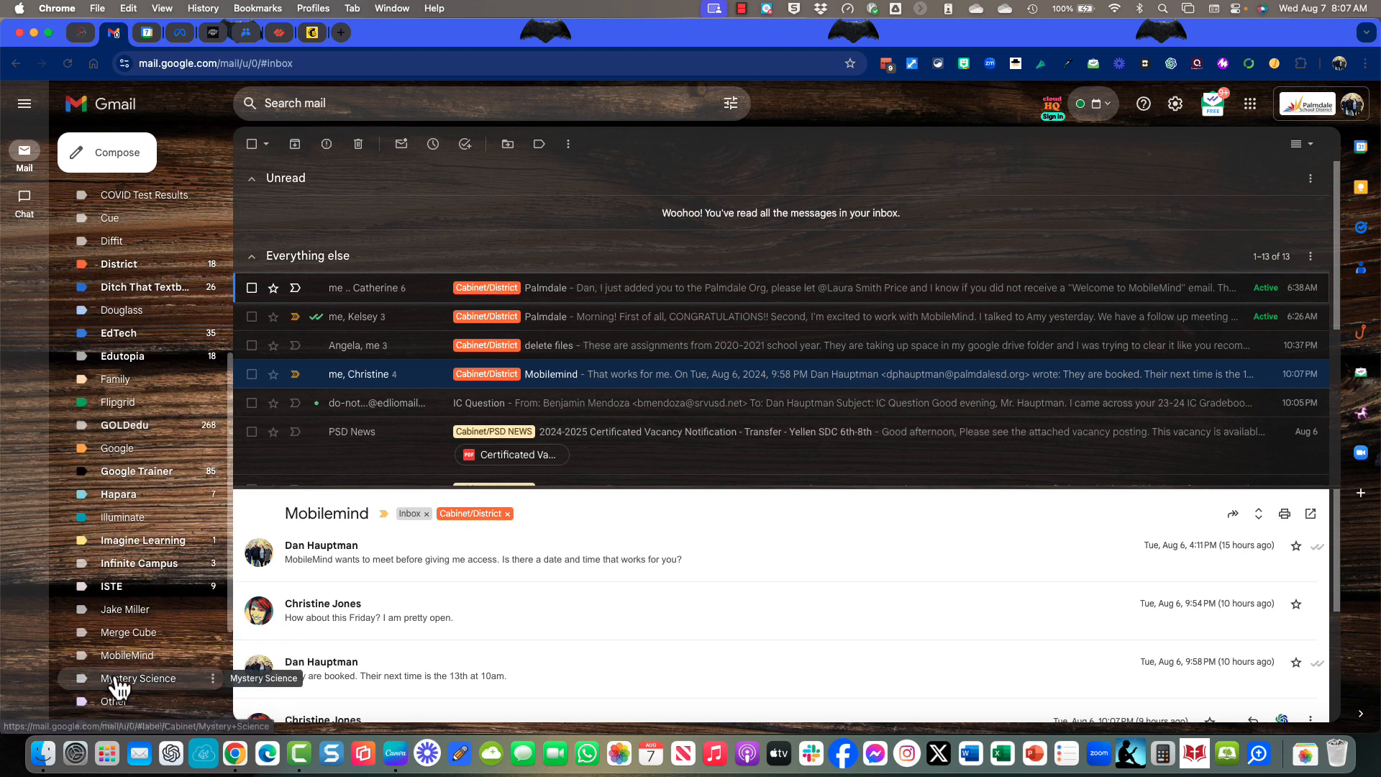
scroll(133, 504, up, 3)
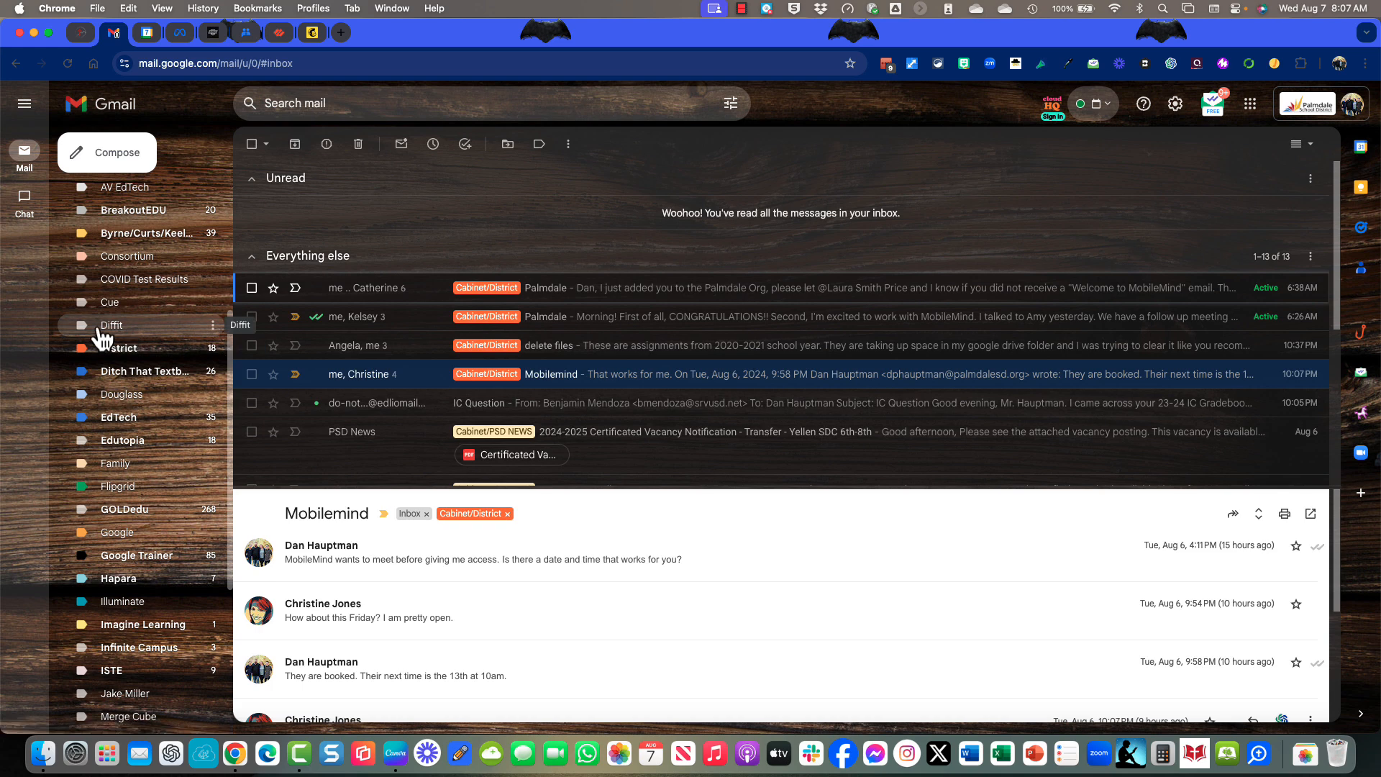
scroll(99, 334, up, 9)
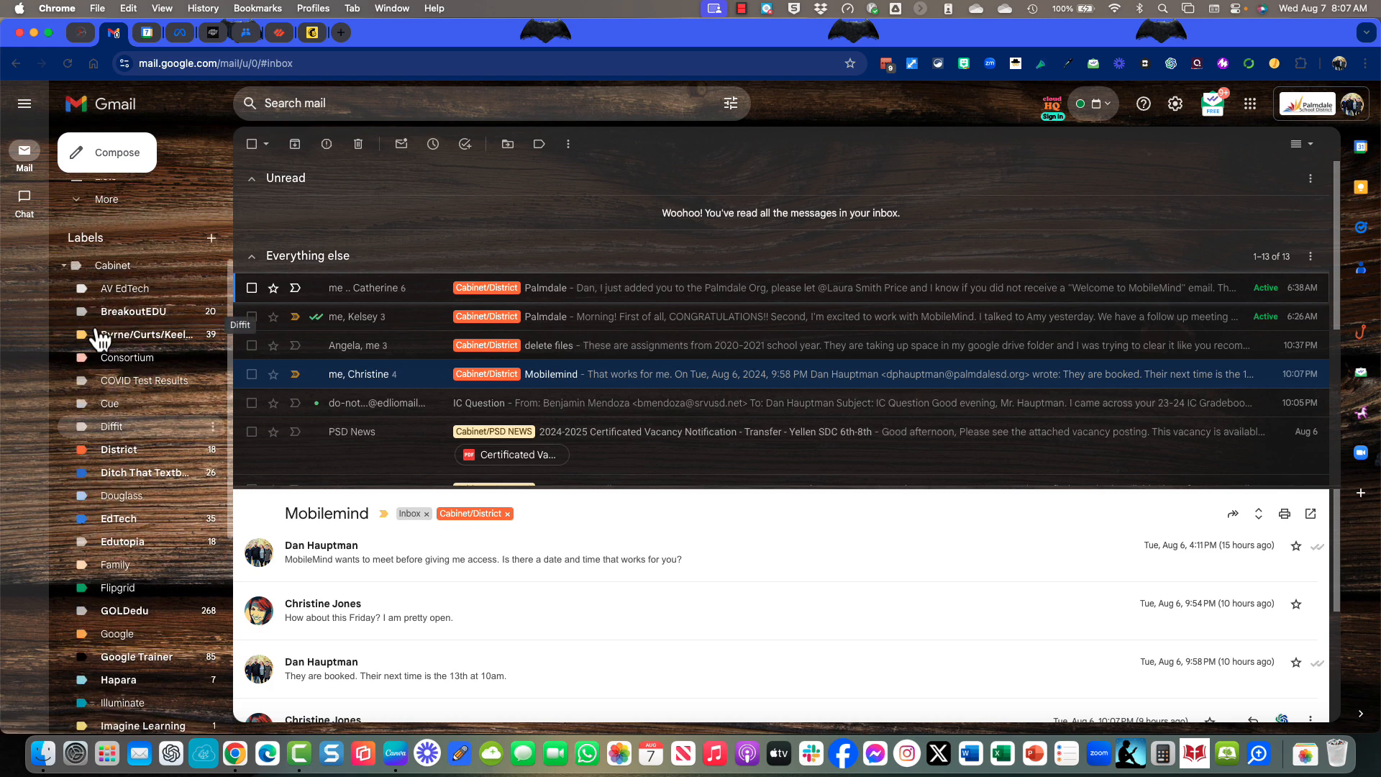
click(1293, 264)
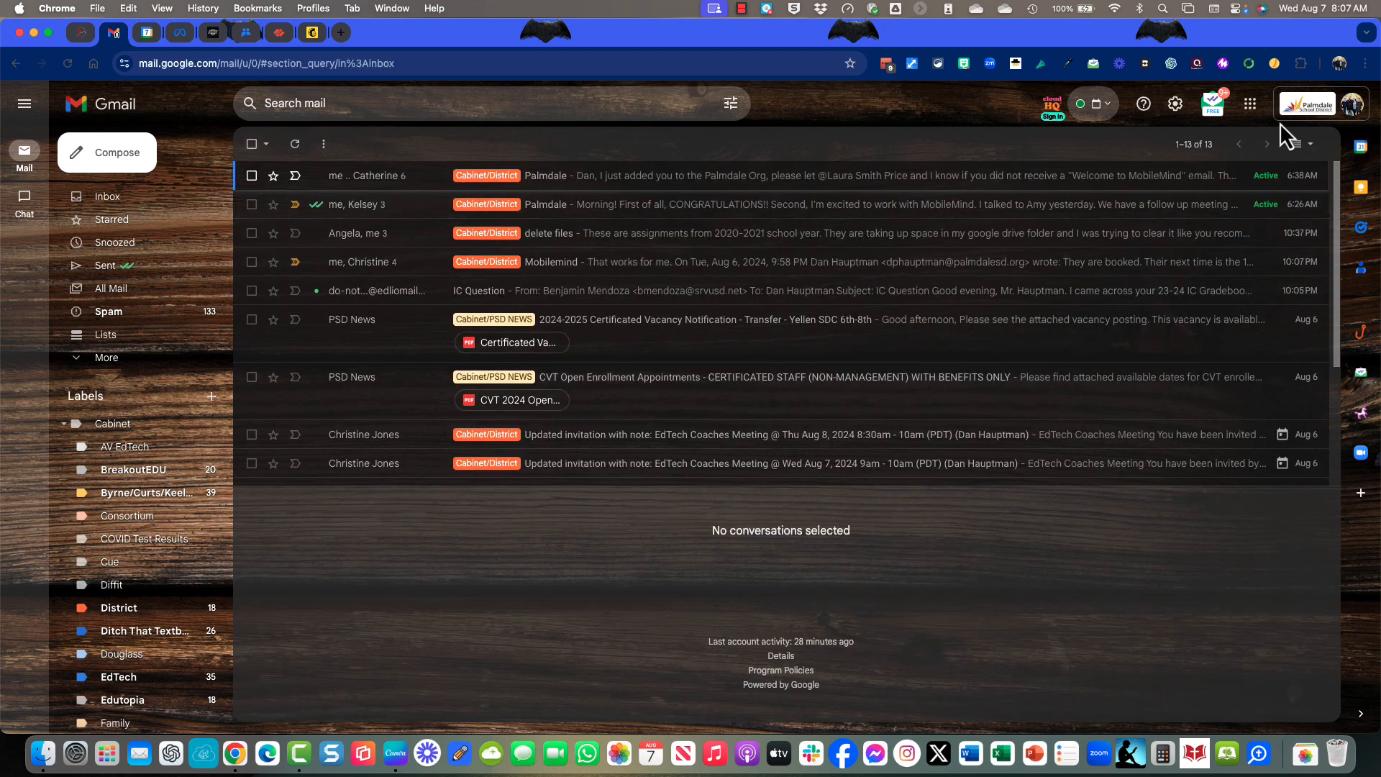
click(108, 195)
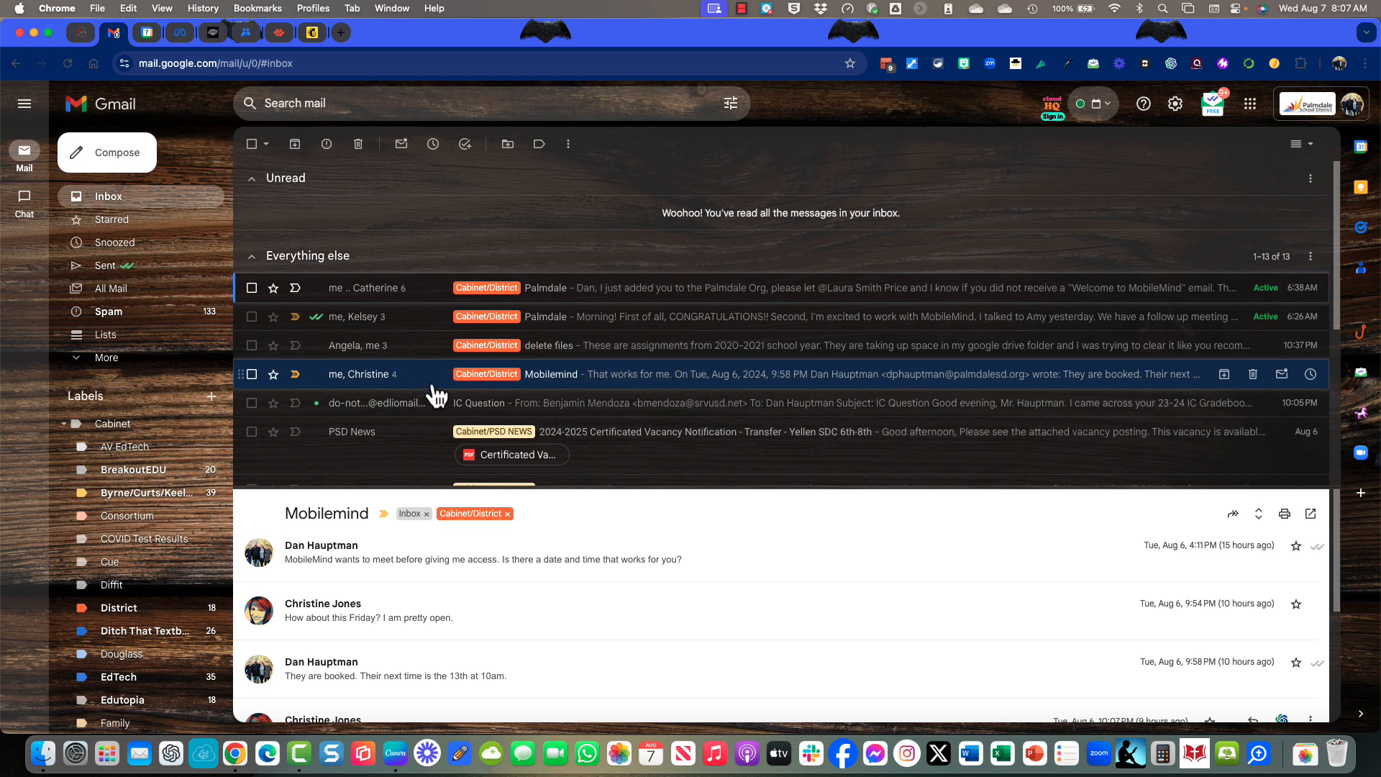
Step: Add the Cabinet/MobileMind label to the Mobilemind conversation and archive it
mouse_move(365, 383)
click(252, 375)
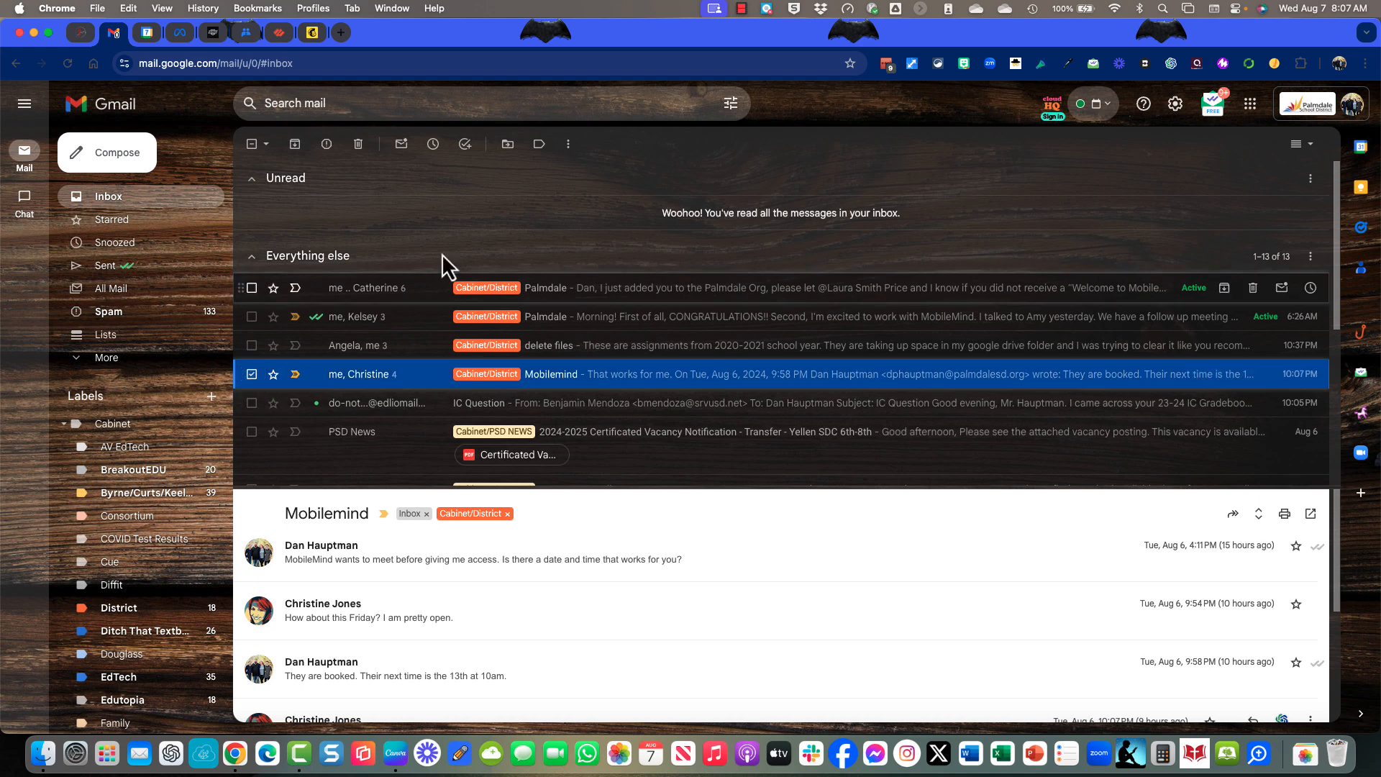
click(539, 147)
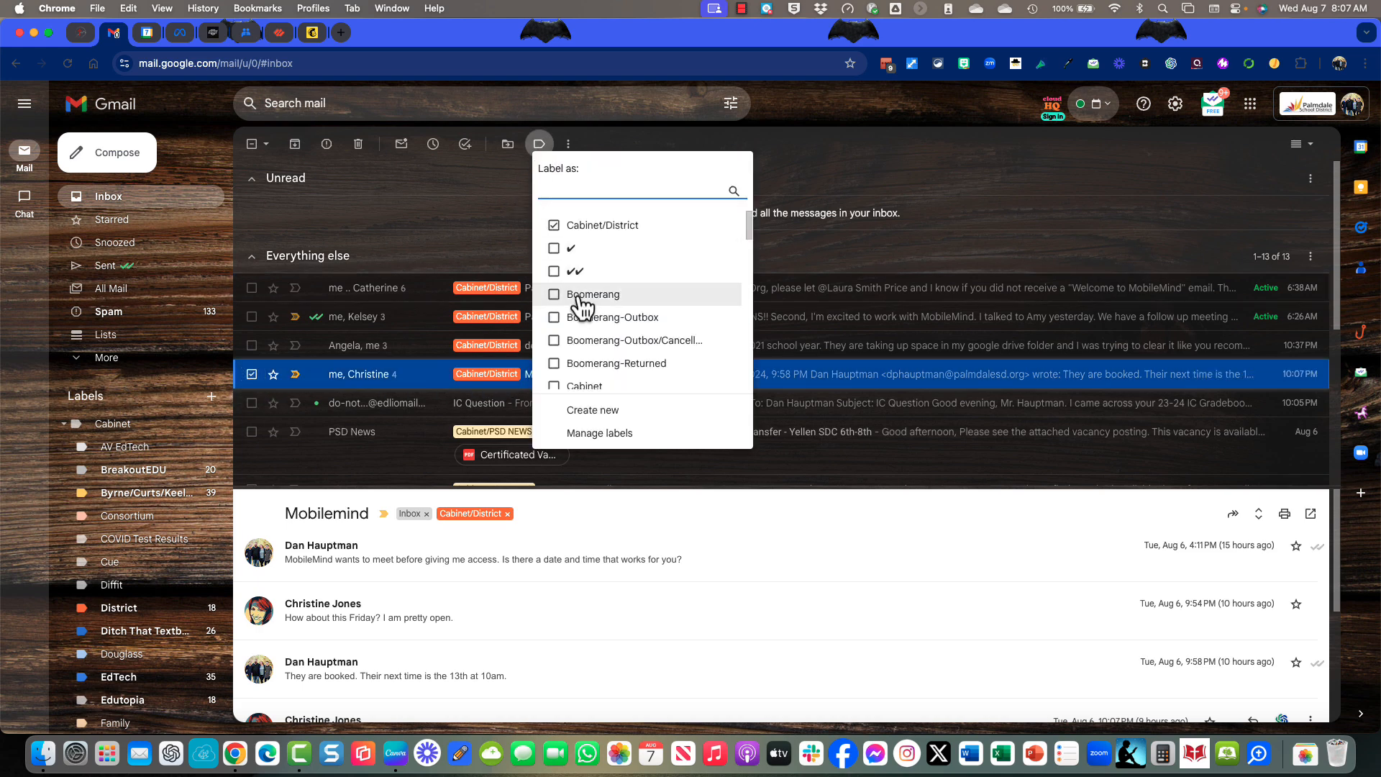
scroll(580, 308, down, 3)
scroll(579, 308, down, 6)
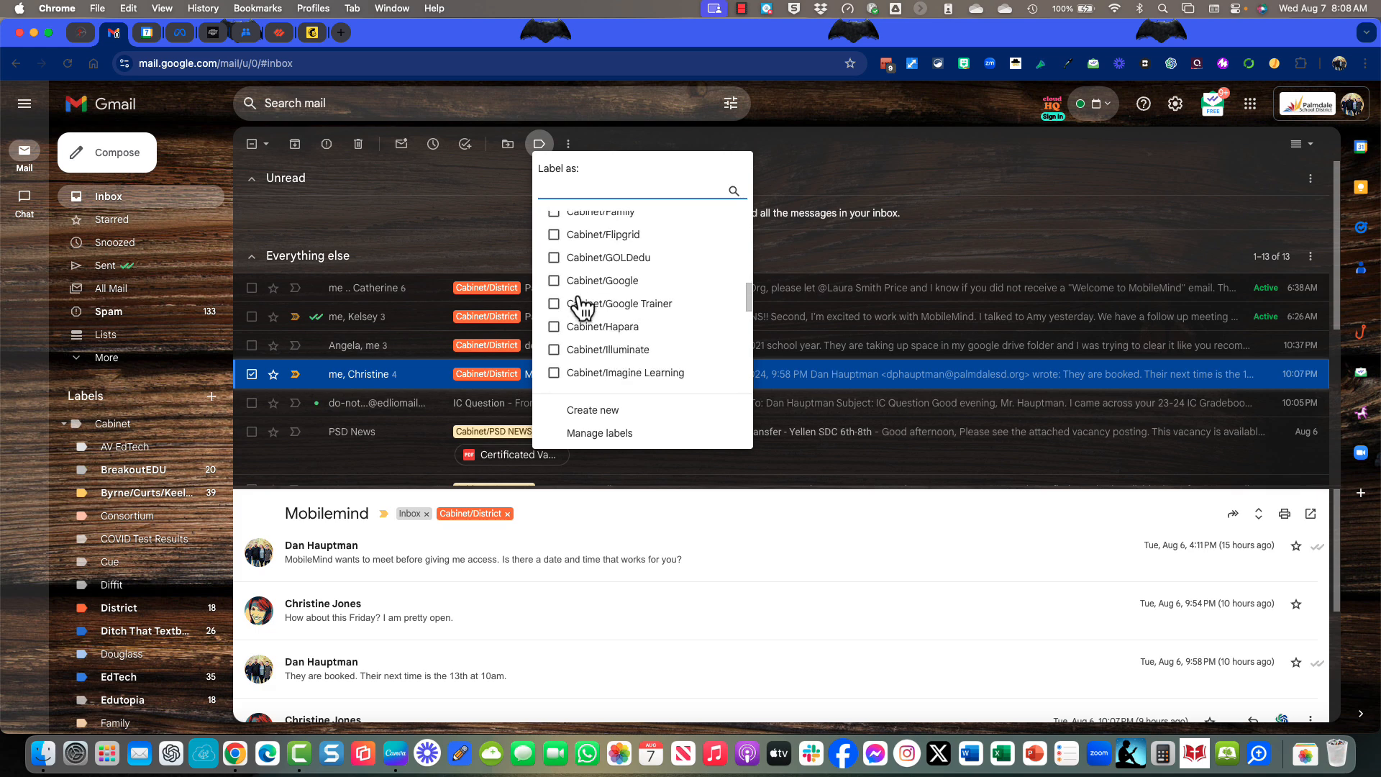
click(574, 351)
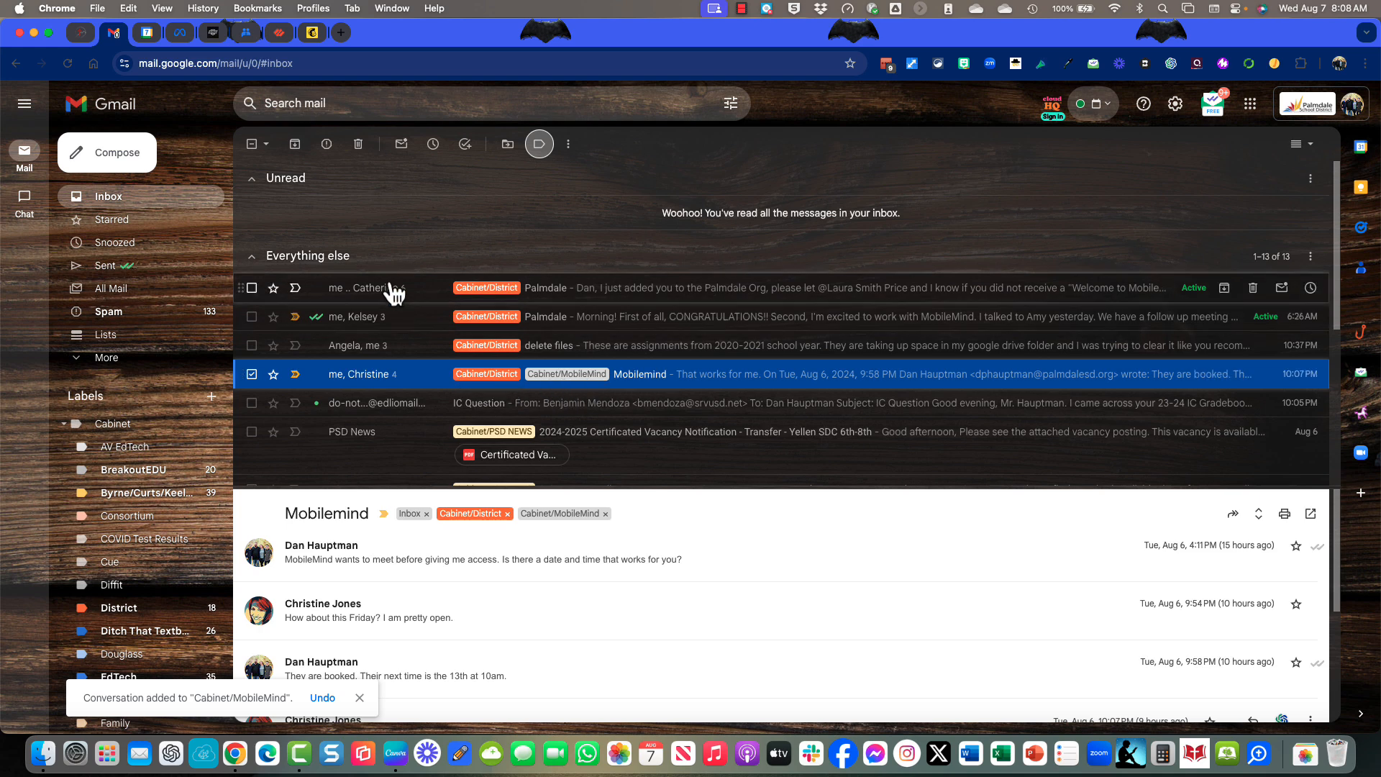
click(295, 144)
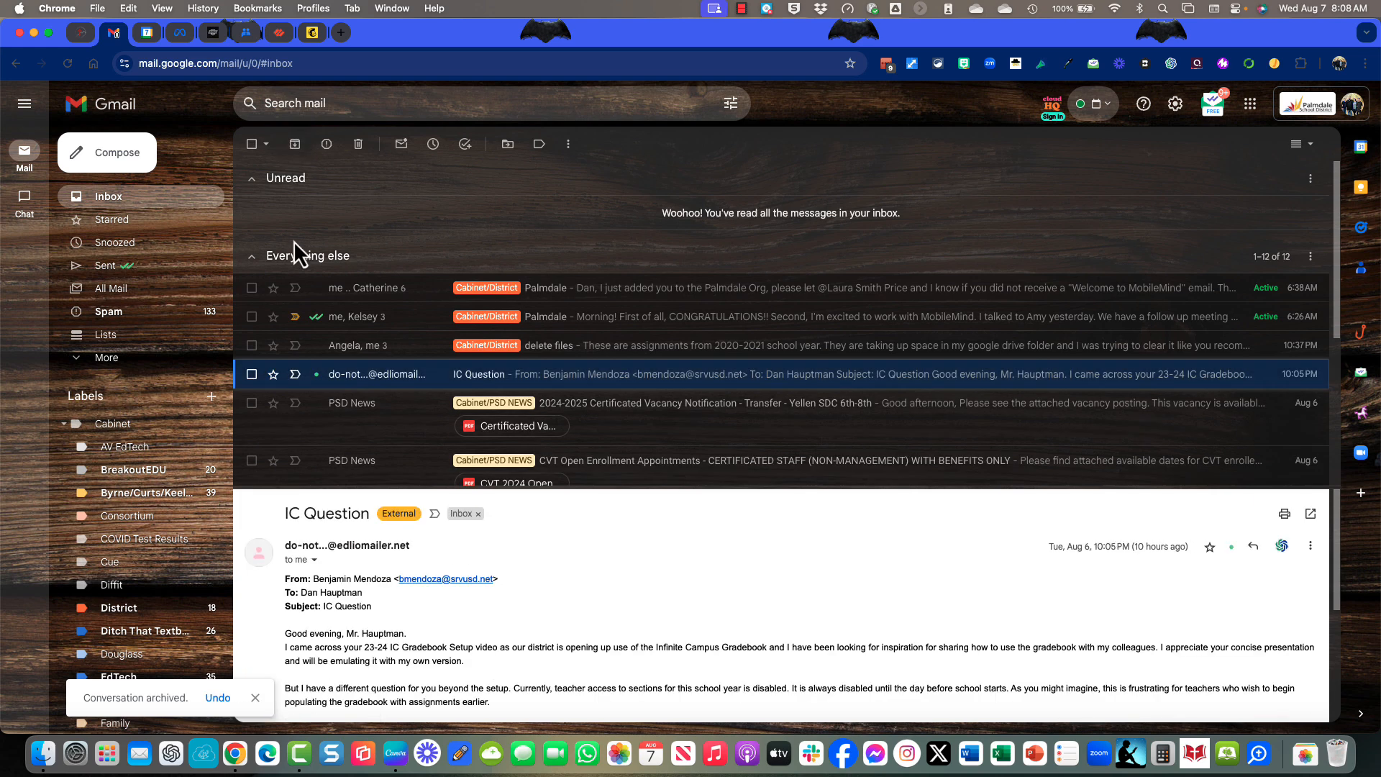
Step: Add the Cabinet/MobileMind label to both Palmdale conversations in the inbox and archive them
click(252, 317)
click(252, 288)
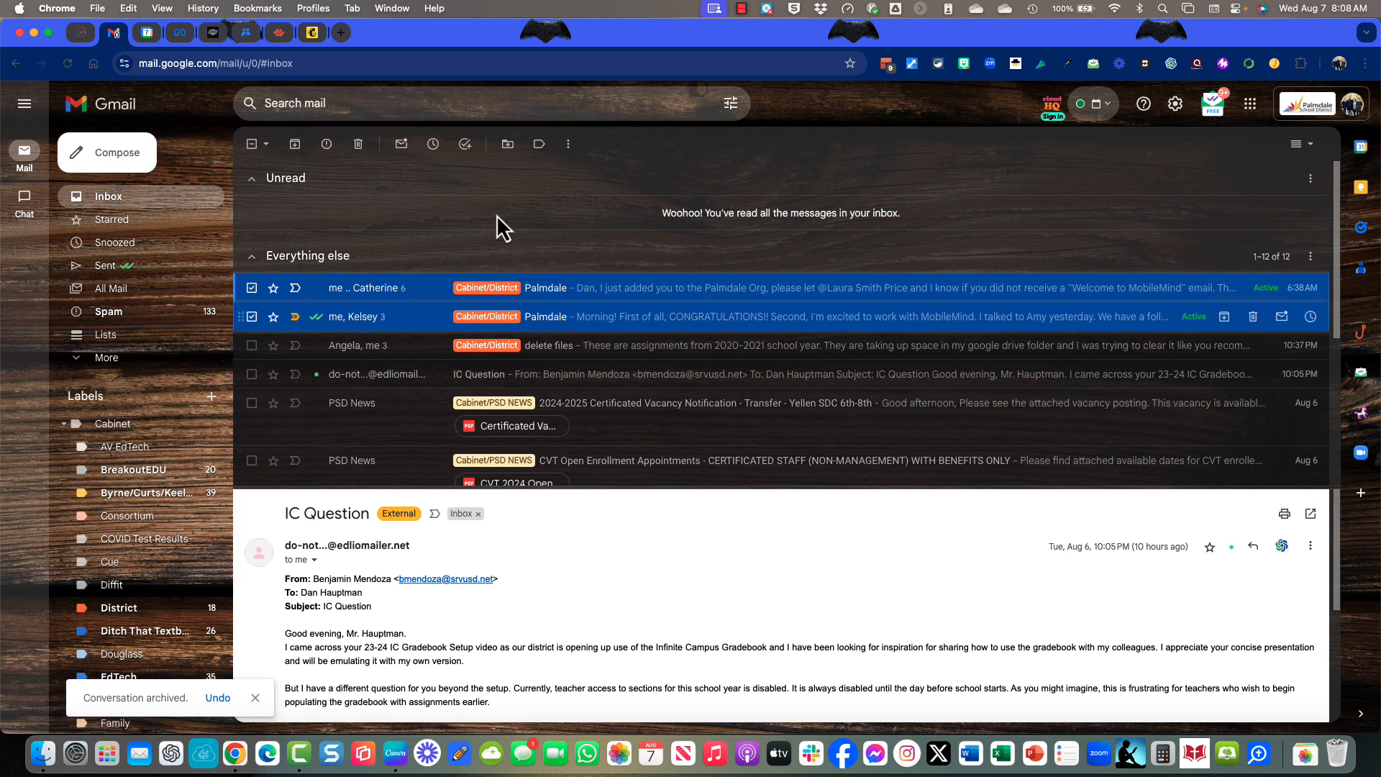
click(538, 145)
scroll(565, 324, down, 5)
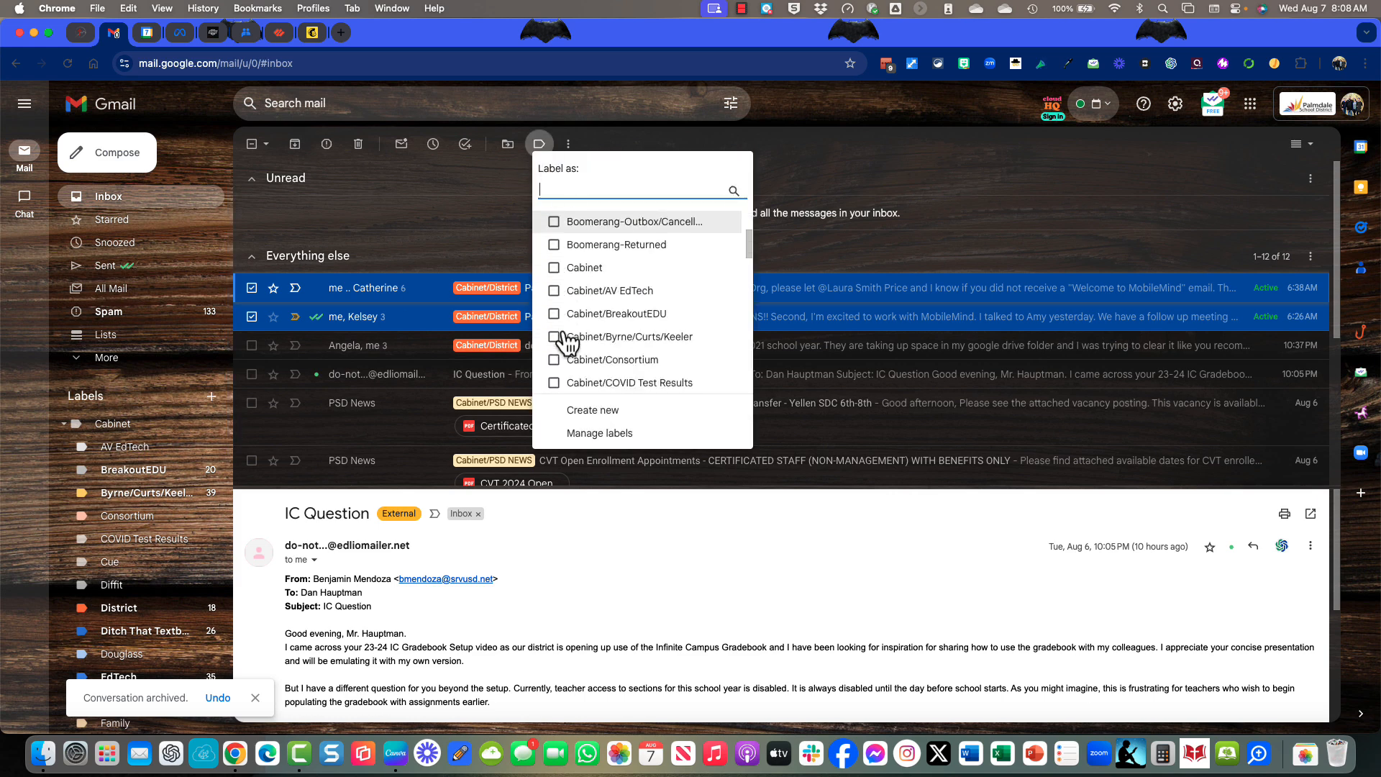
scroll(568, 343, down, 5)
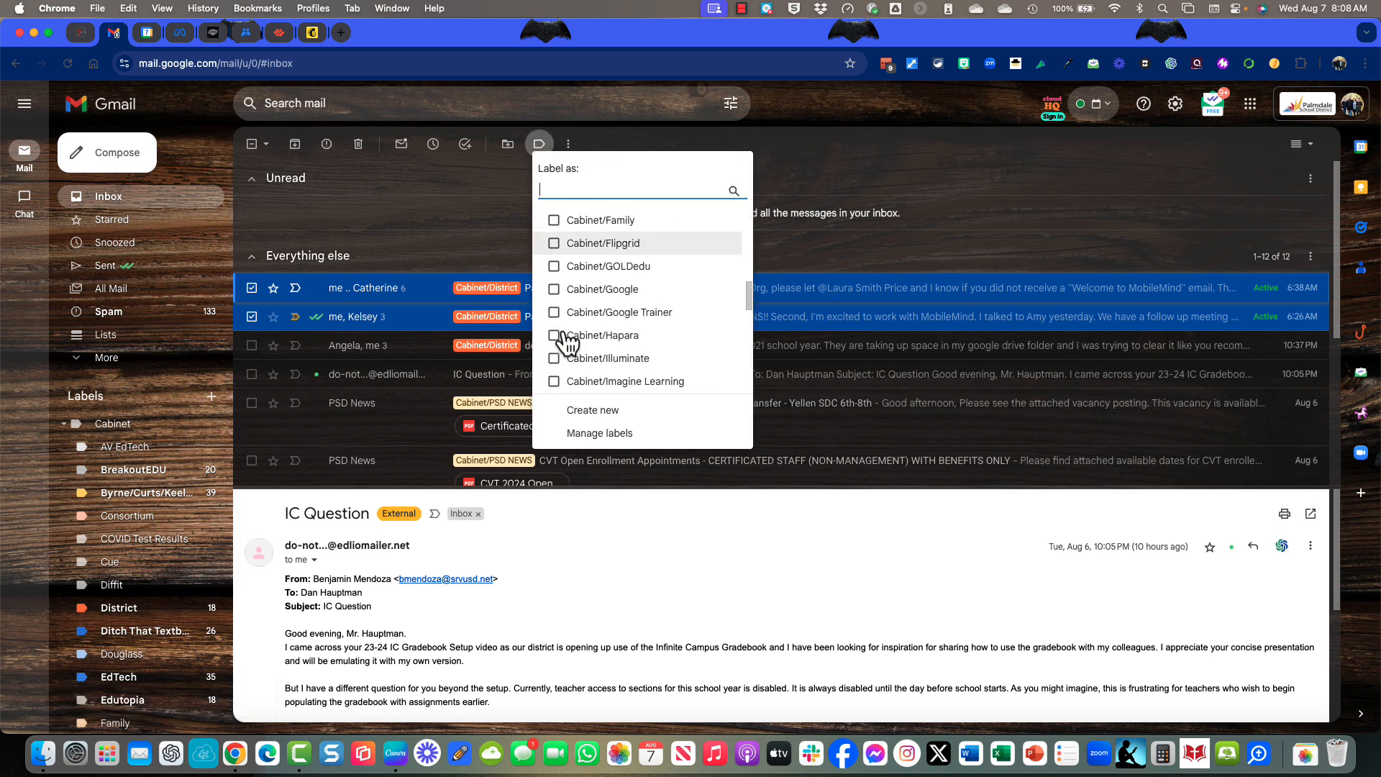
scroll(568, 343, down, 5)
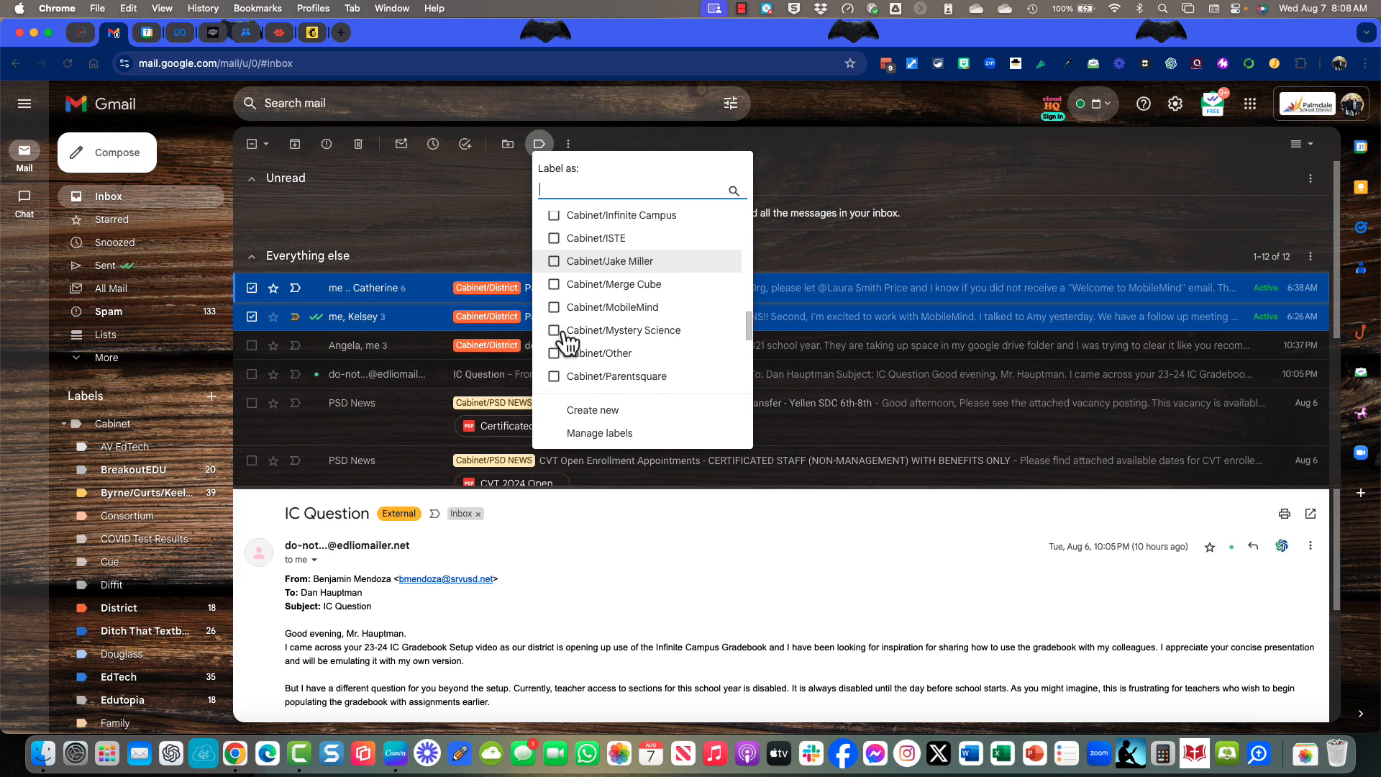
click(561, 309)
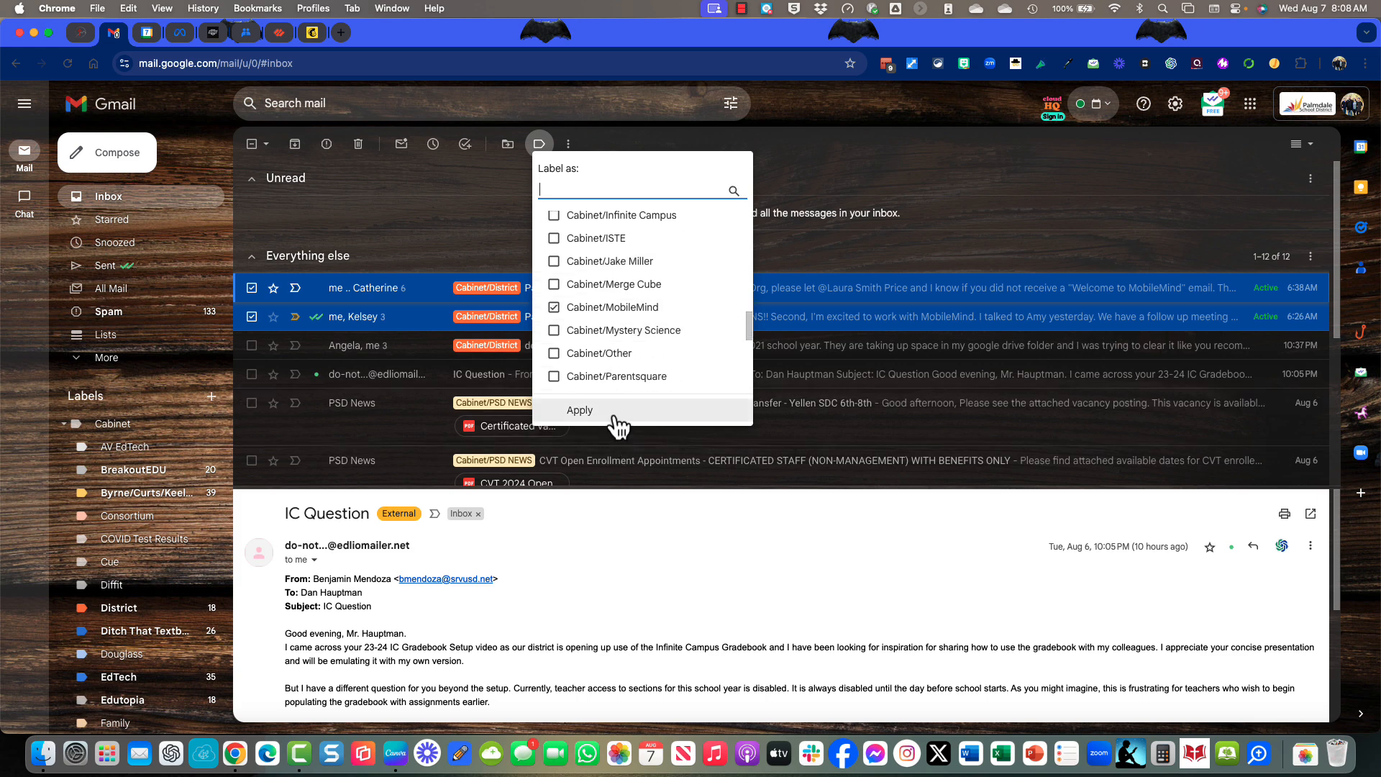
click(616, 416)
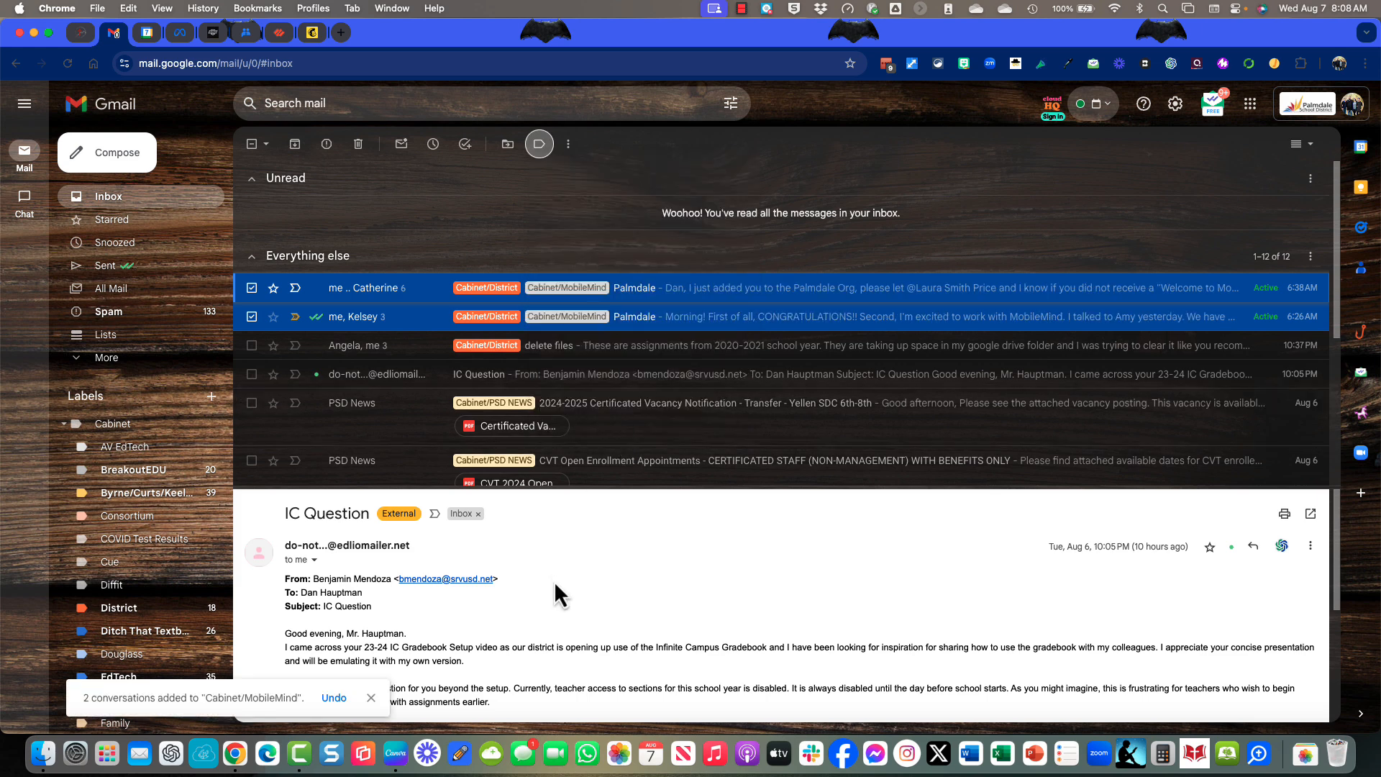
click(295, 144)
Step: Archive the two EdTech Coaches Meeting invitation updates together with the First Required Day Done message
click(404, 283)
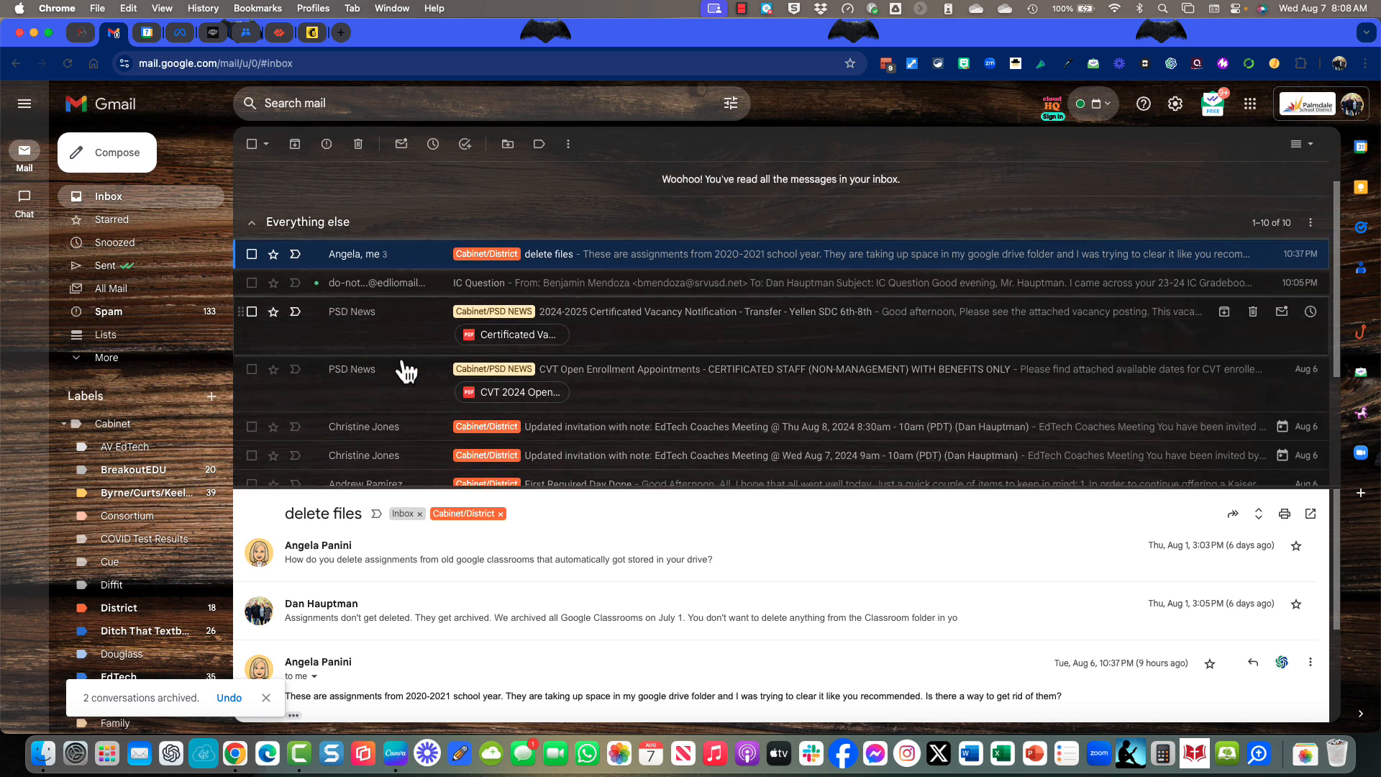
scroll(406, 371, down, 5)
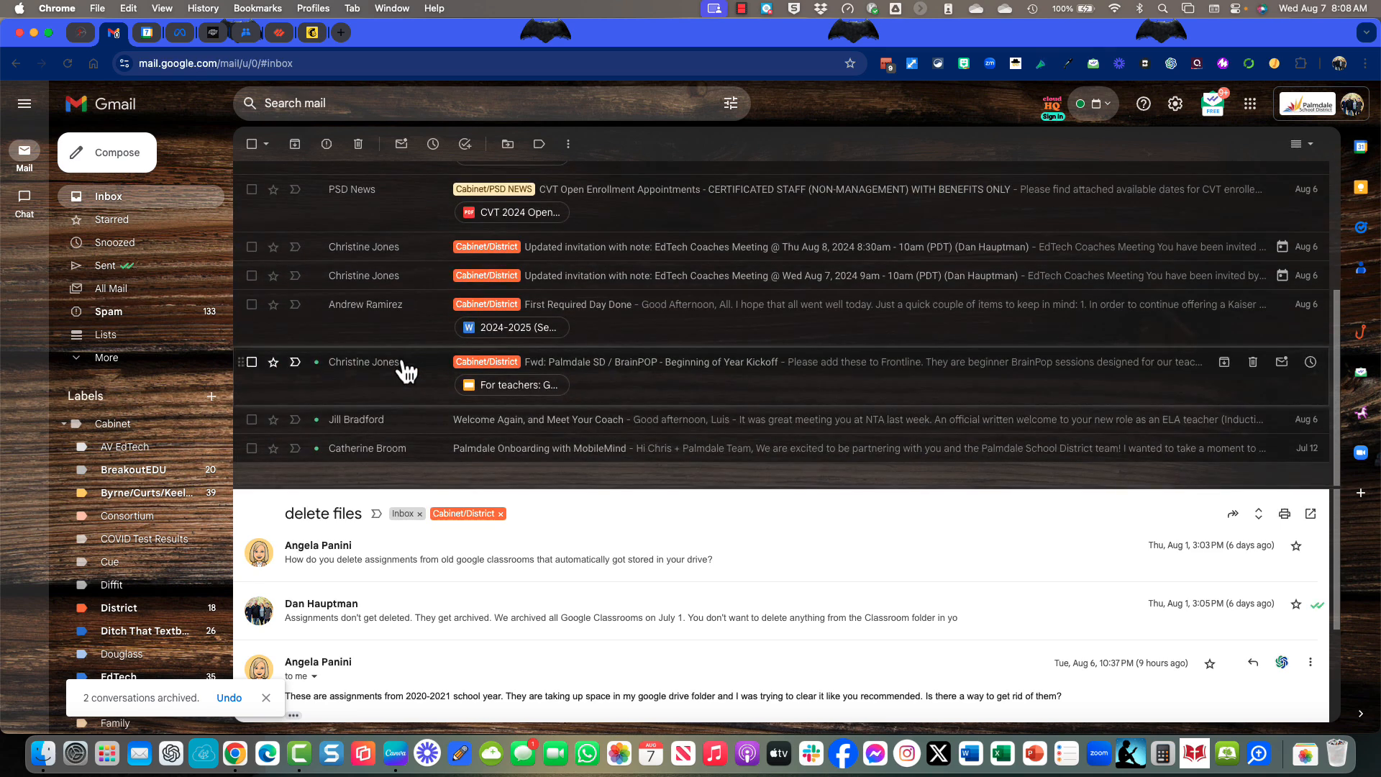
click(252, 247)
click(251, 276)
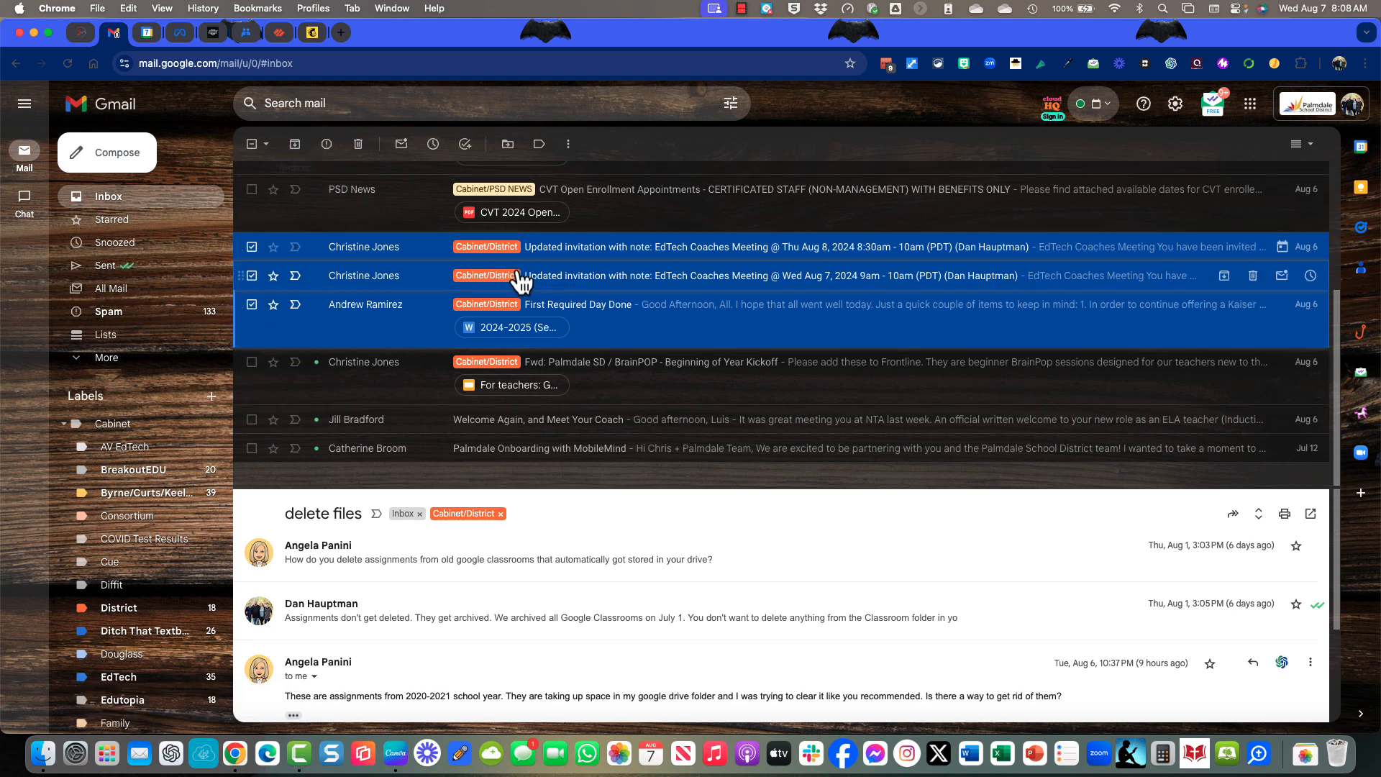
click(299, 148)
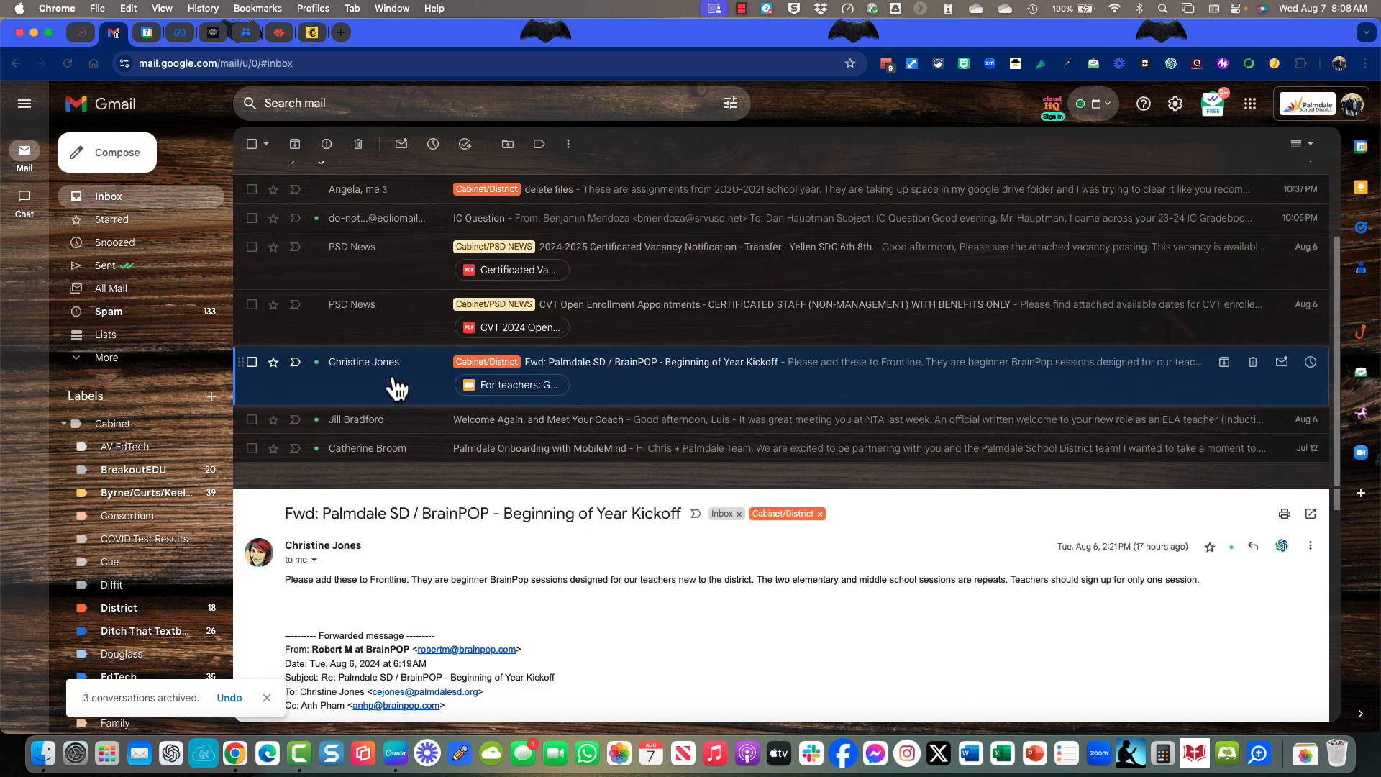
Step: Label the Welcome Again, and Meet Your Coach message as Cabinet/District and archive it
click(252, 420)
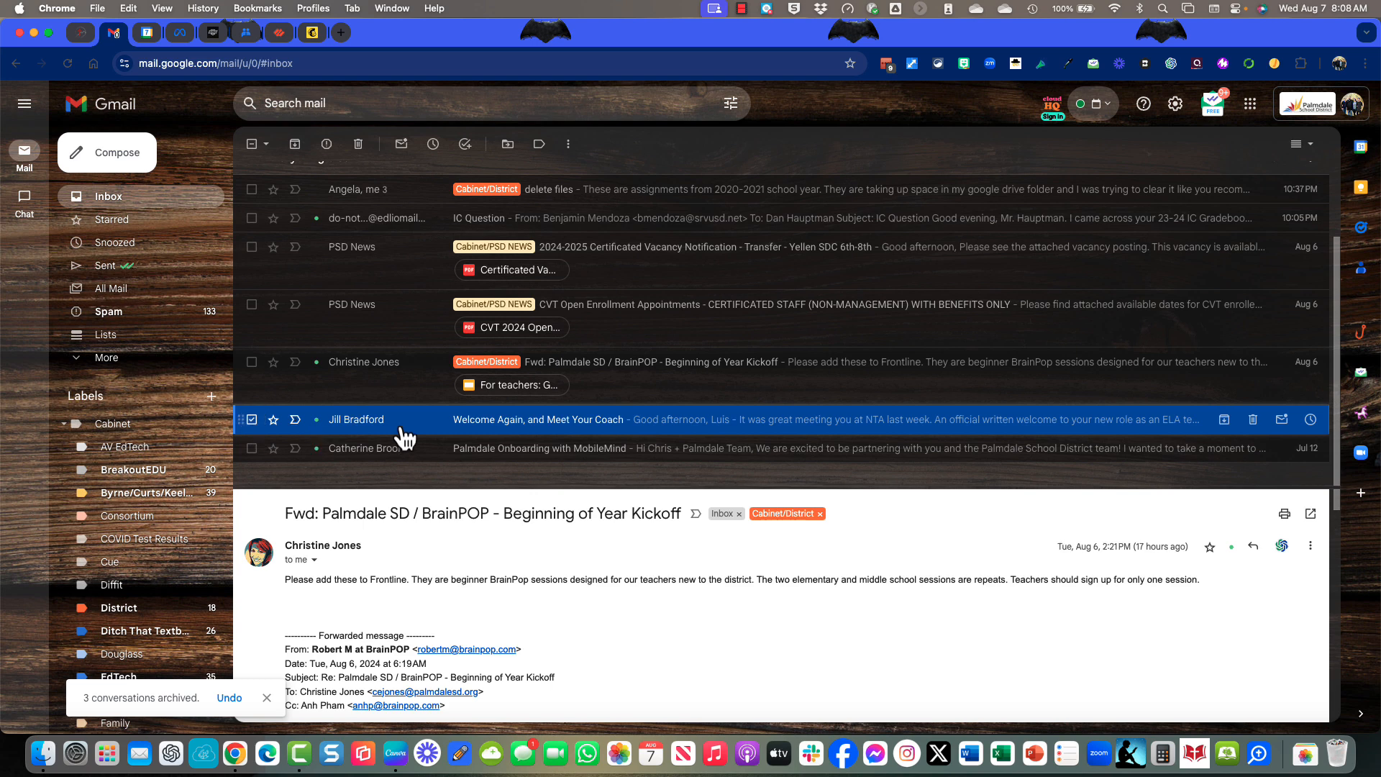
click(544, 146)
scroll(576, 309, down, 5)
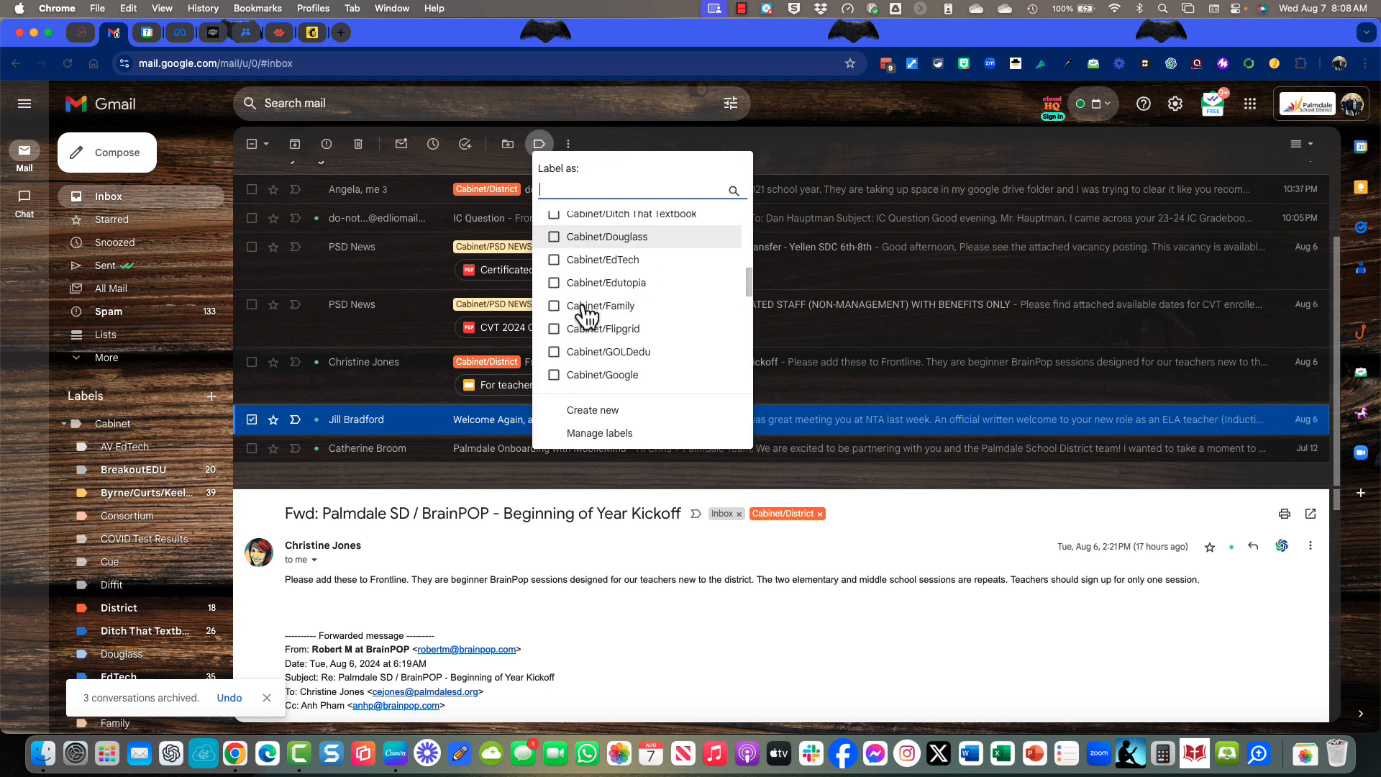
scroll(585, 309, up, 3)
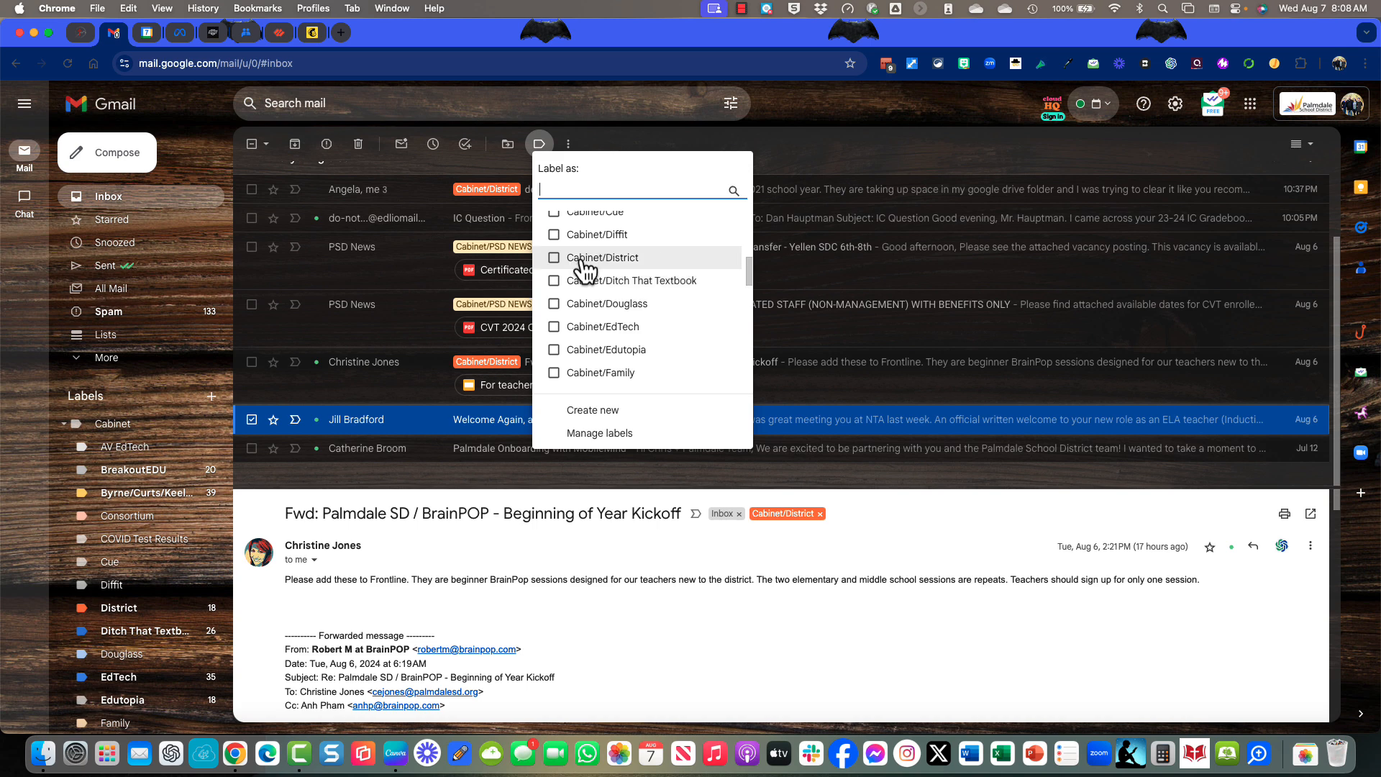
click(586, 265)
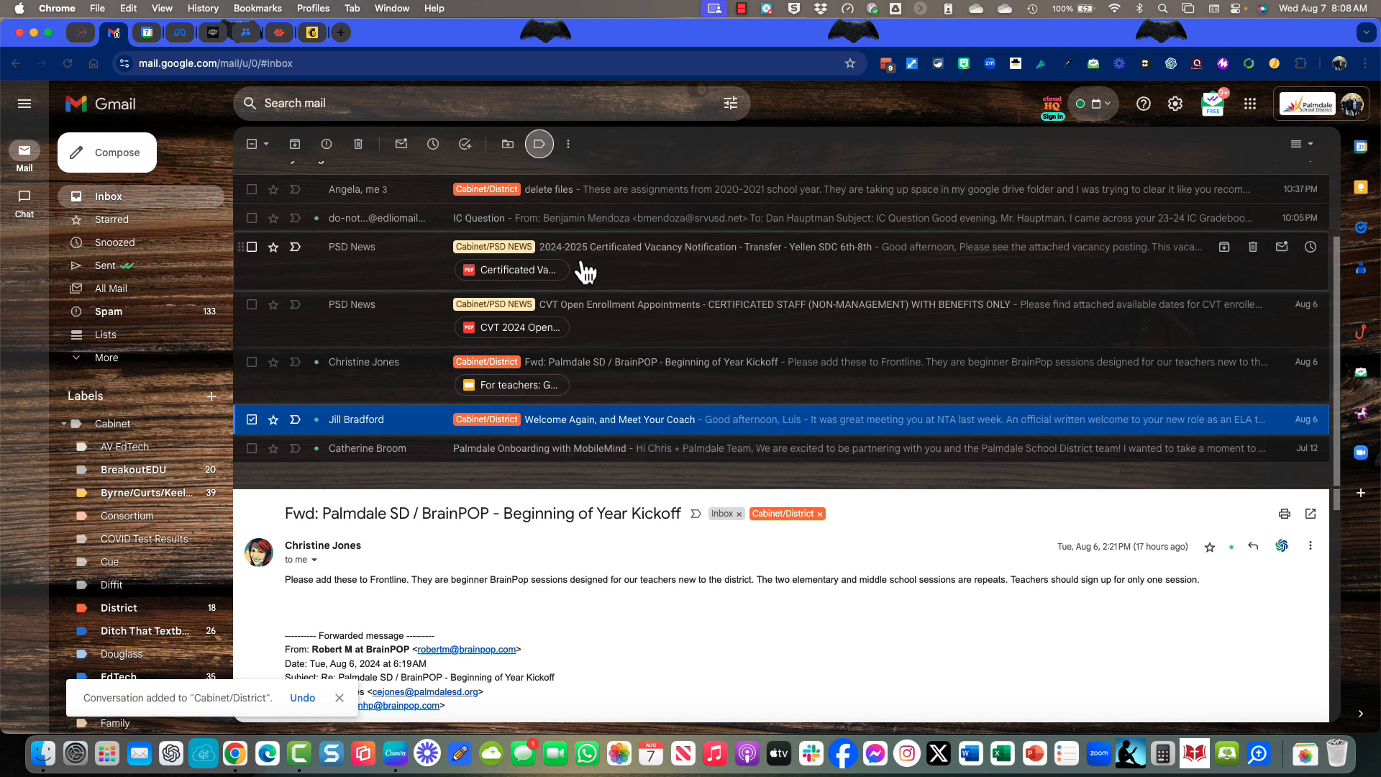
click(296, 145)
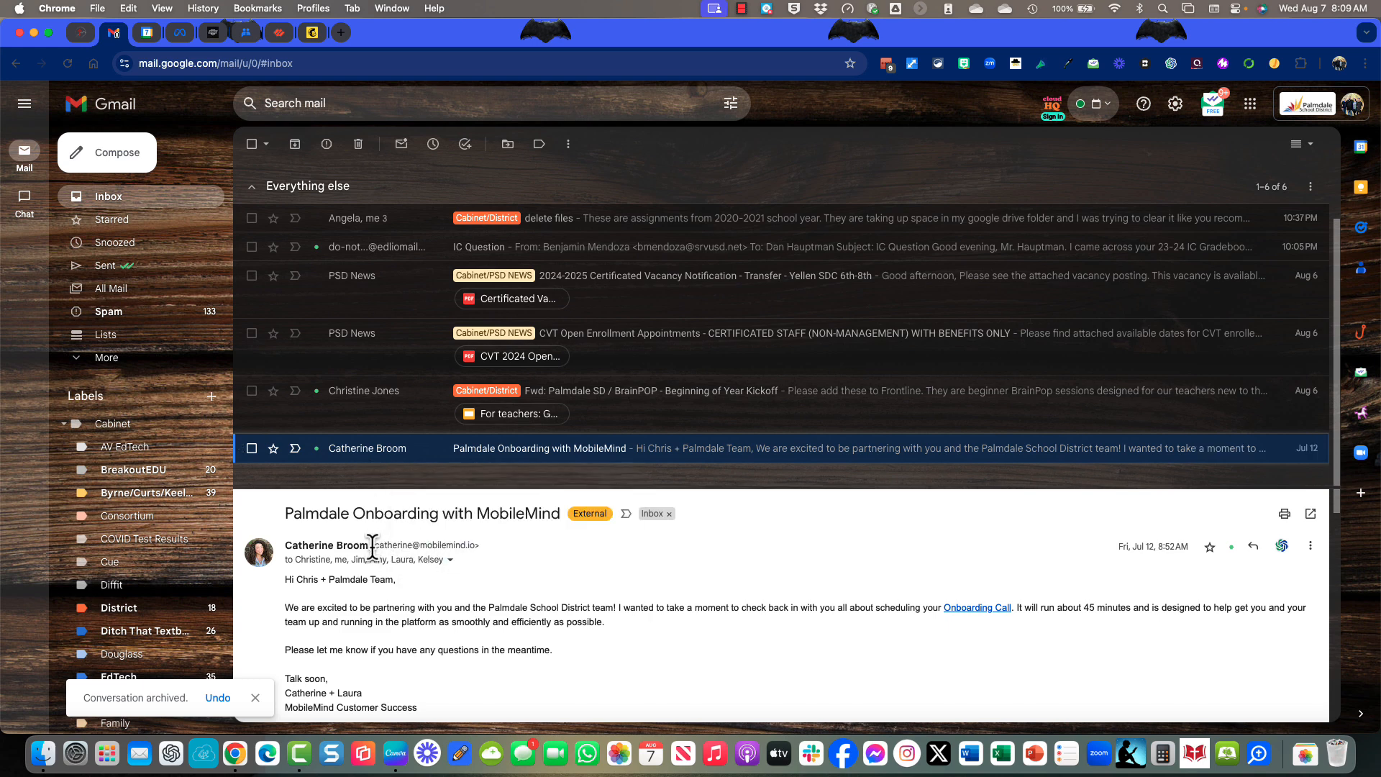
Step: Copy the sender's e-mail address from the Palmdale Onboarding with MobileMind message and open the full mail settings
drag(375, 545, 474, 547)
right_click(466, 549)
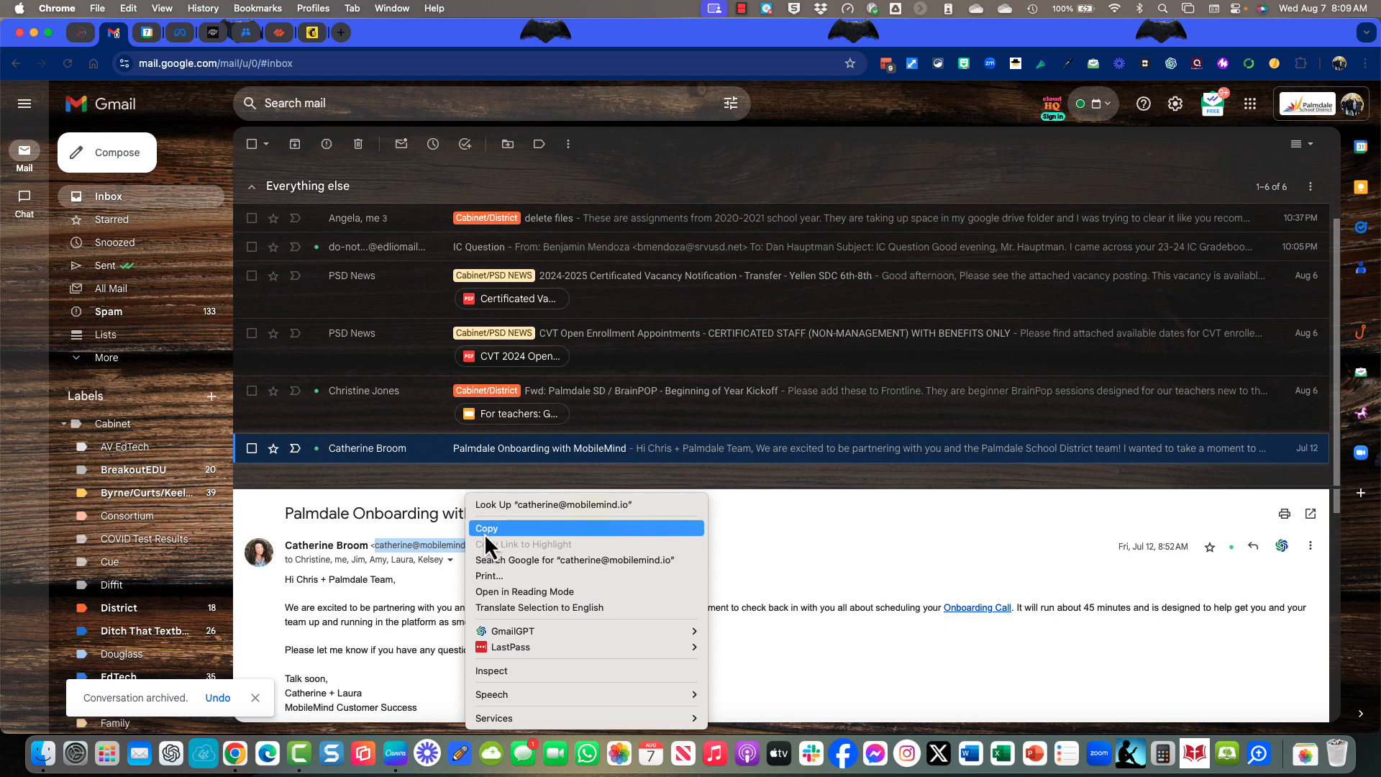
click(486, 532)
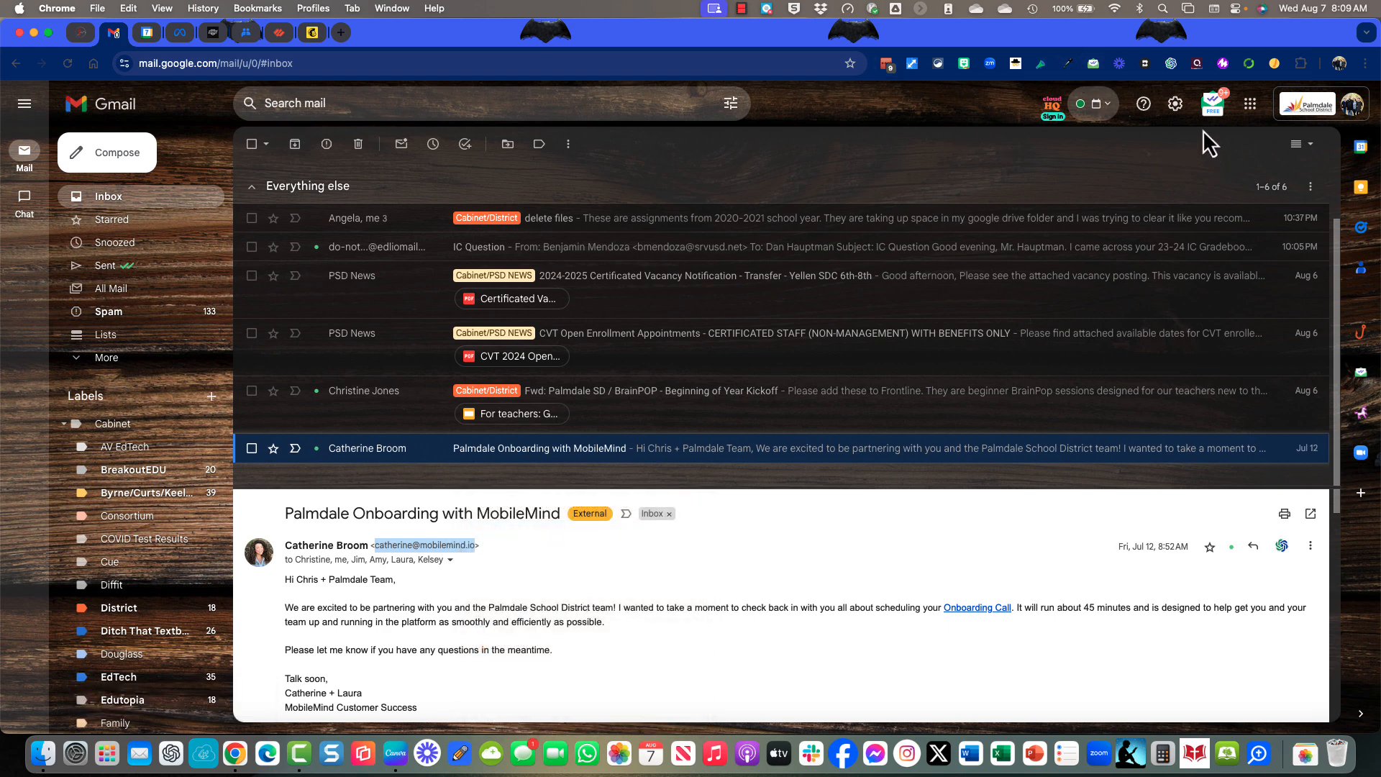
click(1180, 108)
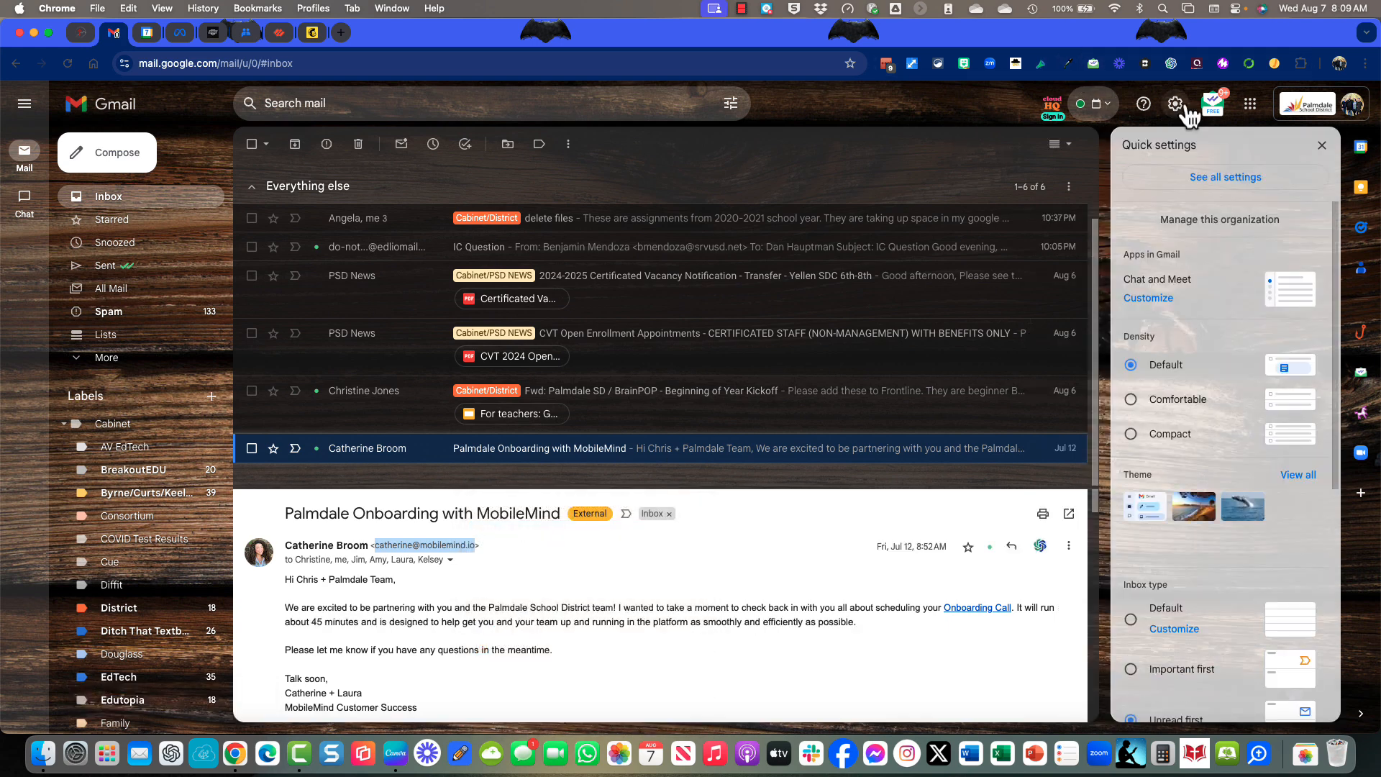
click(1248, 182)
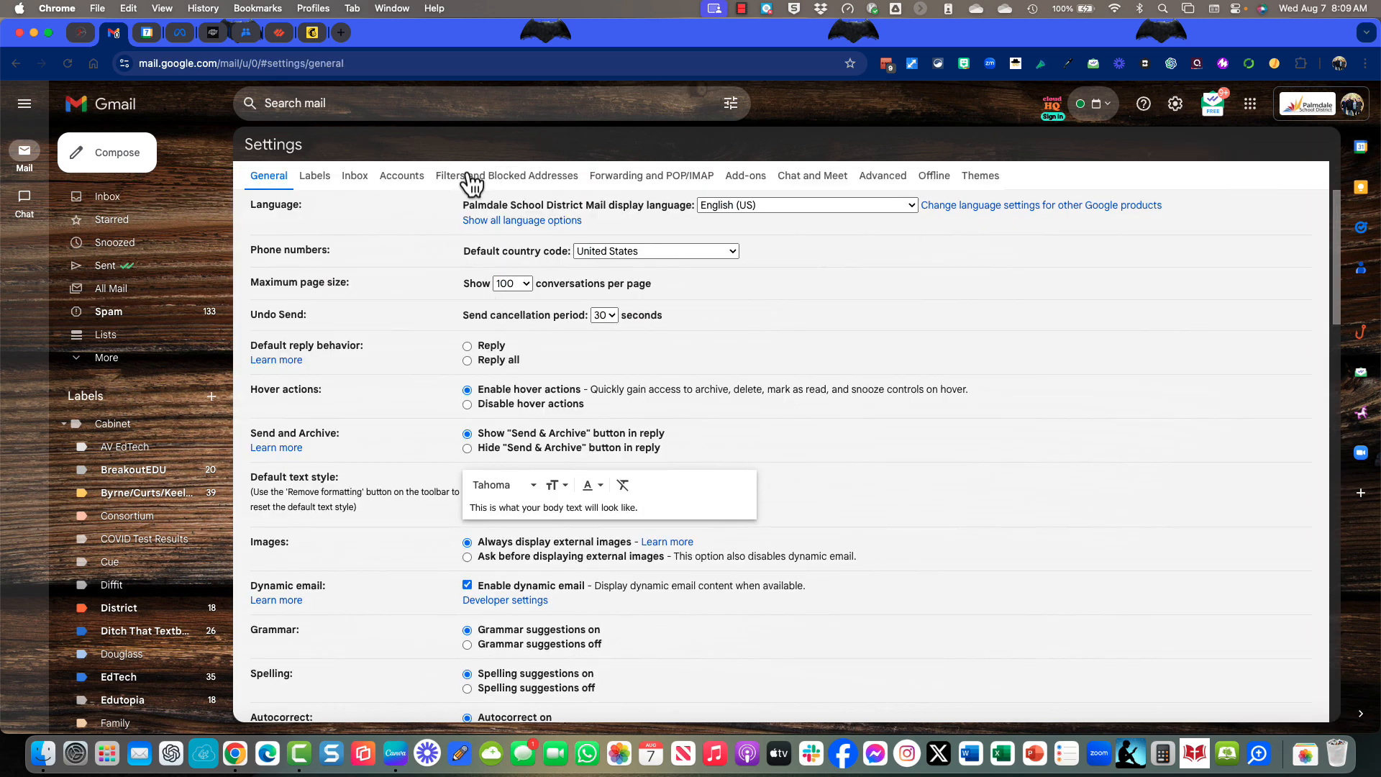
Step: Edit the existing Cabinet/MobileMind filter, add the copied sender address to its From criteria with OR, and continue to the filter actions
click(524, 181)
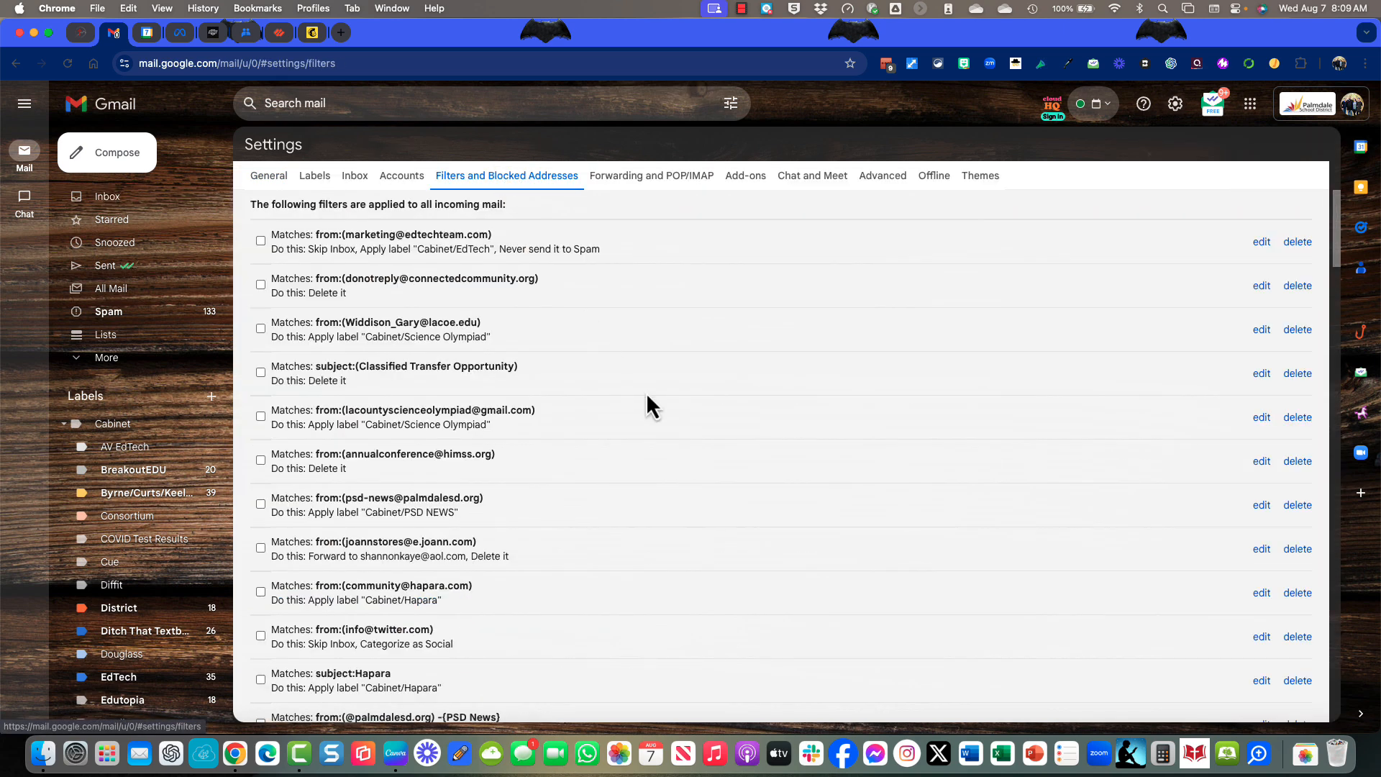
scroll(649, 404, down, 2)
scroll(647, 396, up, 2)
scroll(647, 395, down, 8)
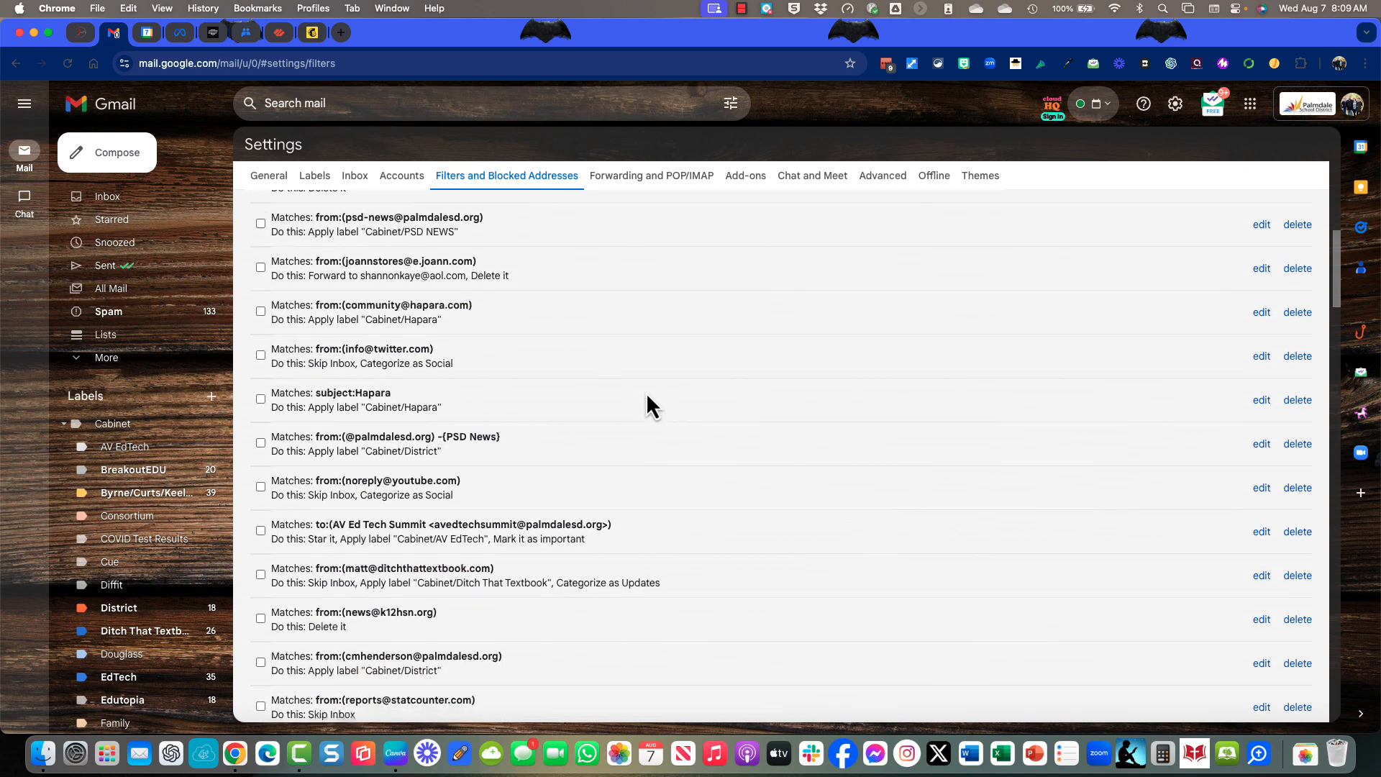
scroll(647, 397, down, 15)
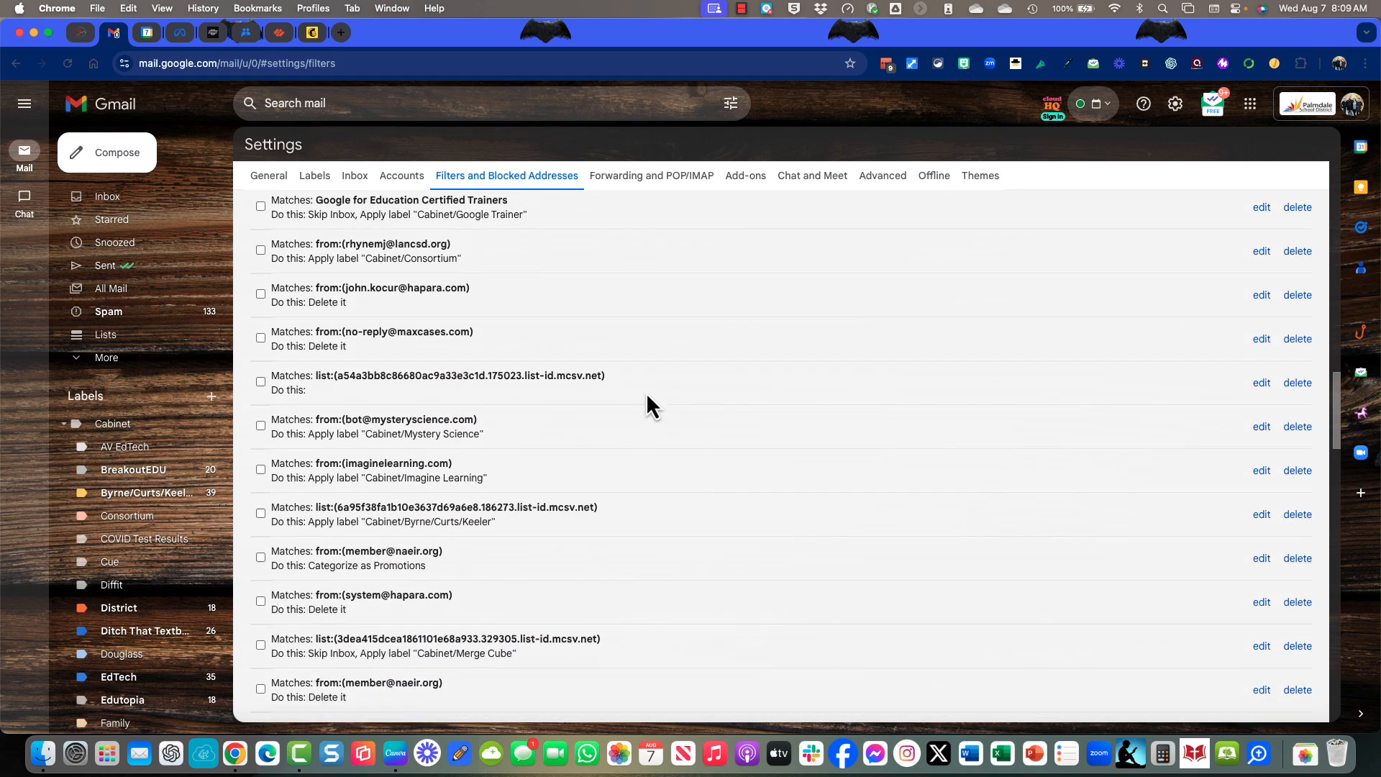
scroll(647, 396, down, 15)
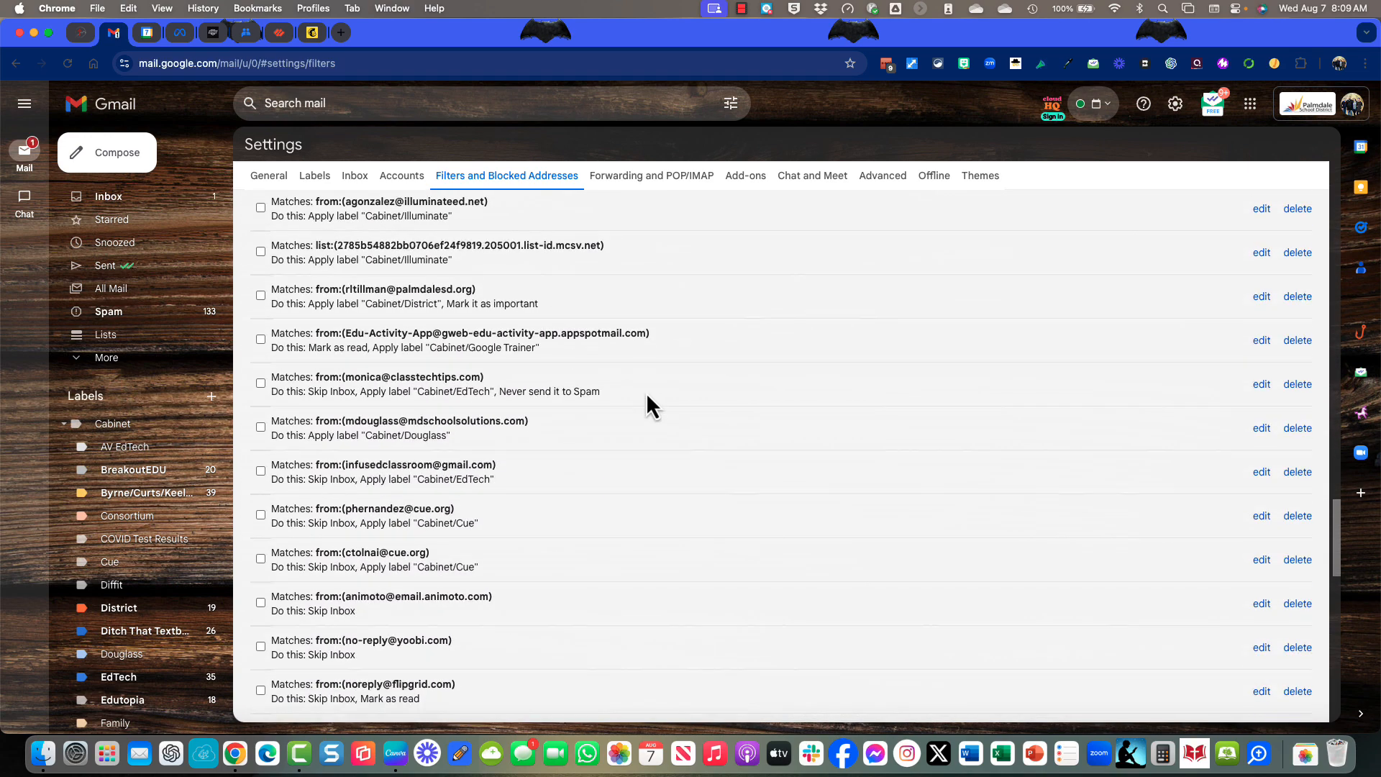
scroll(649, 430, down, 15)
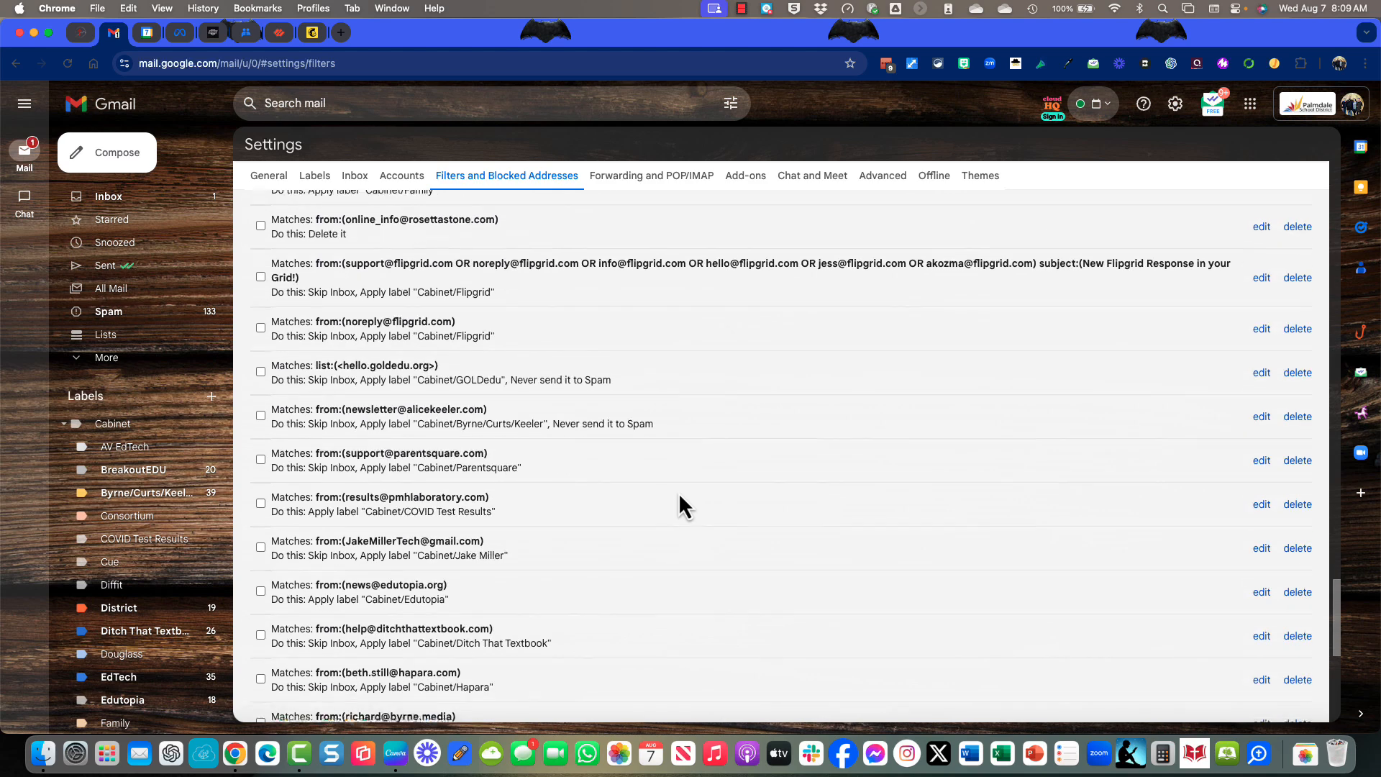
scroll(679, 503, down, 2)
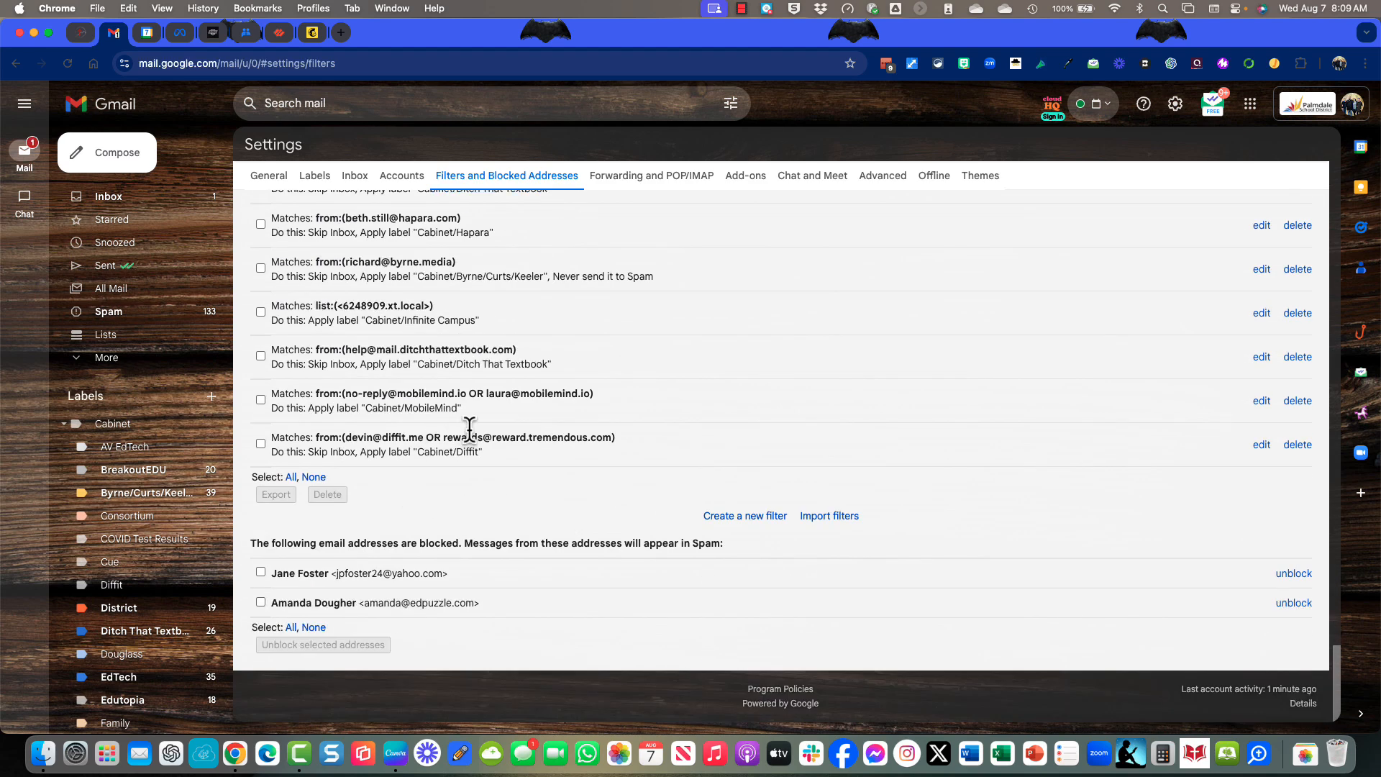
click(1263, 403)
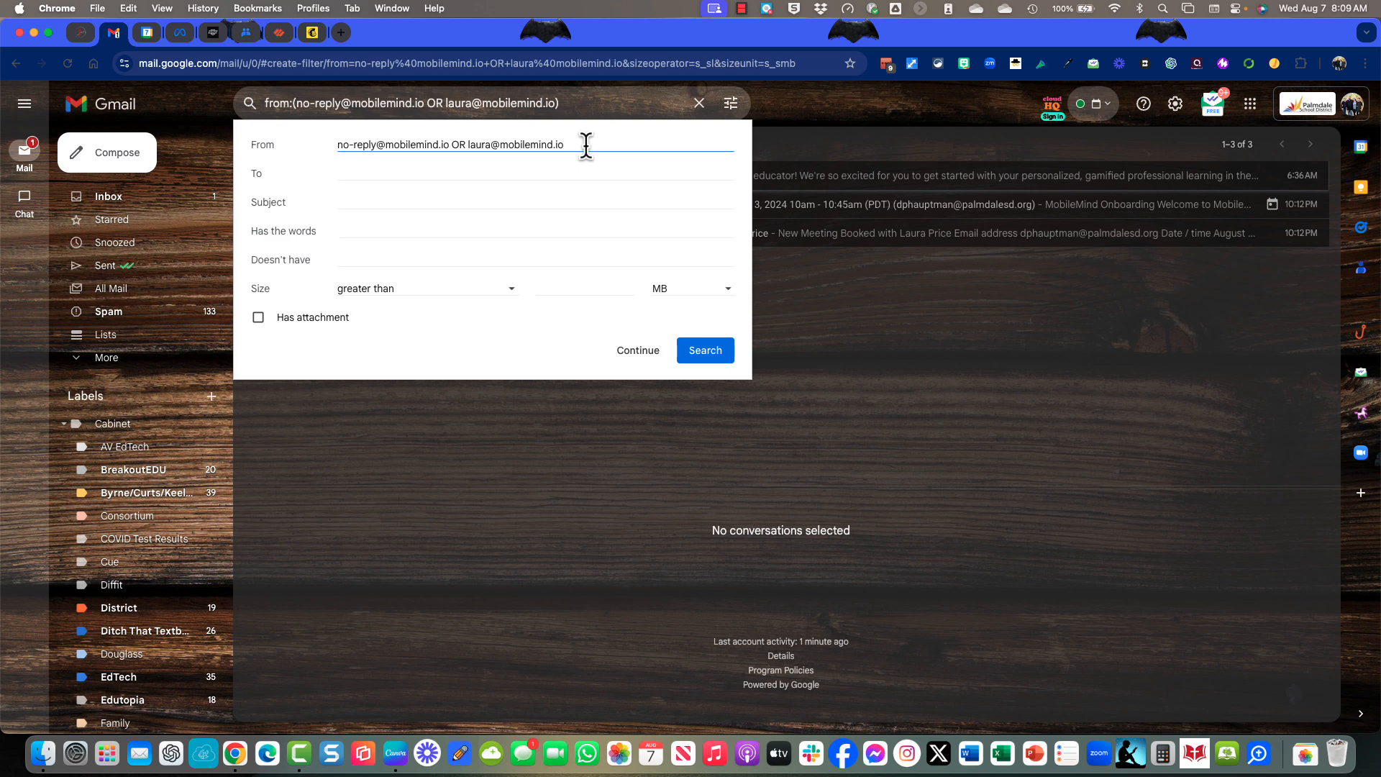
text(OR)
key(super+v)
click(643, 350)
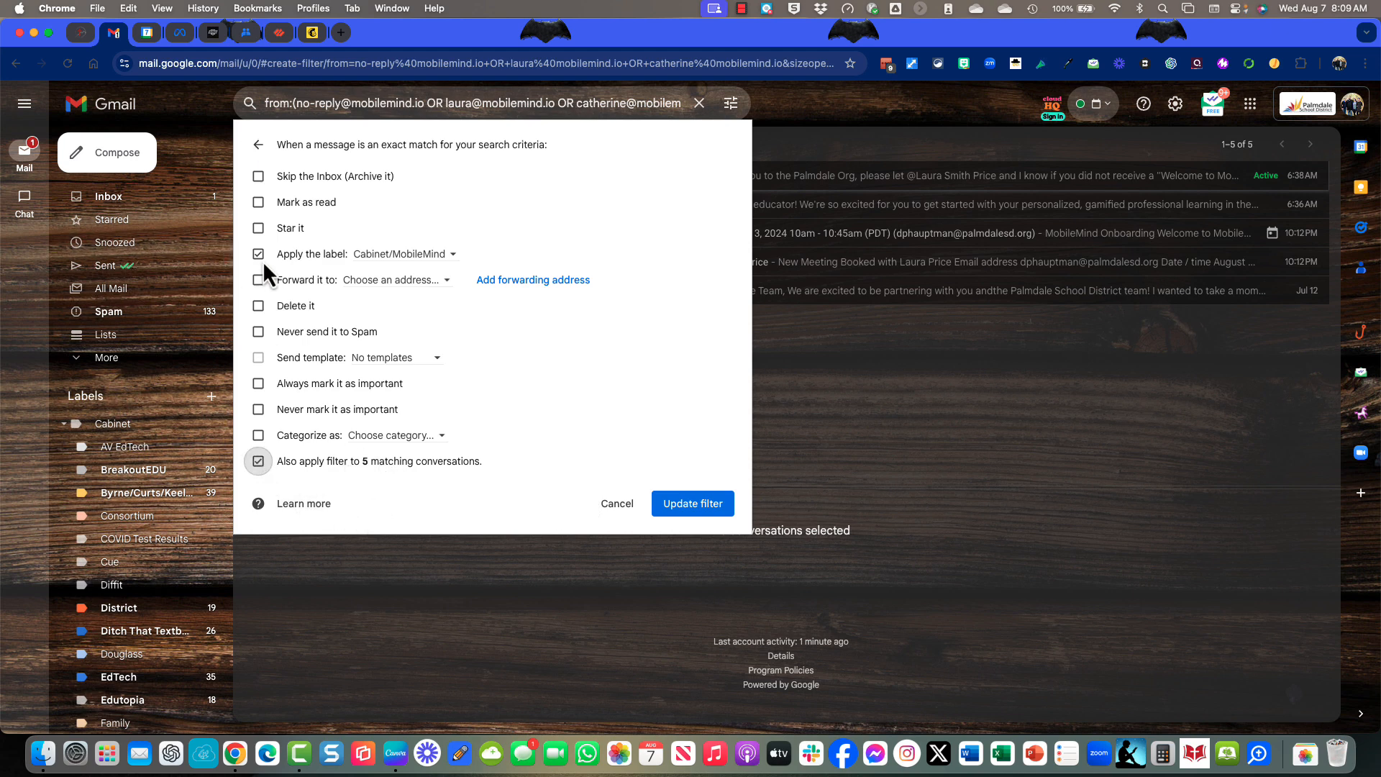
Step: Update the MobileMind filter to skip the inbox and also apply to matching conversations, and return to the inbox
click(258, 179)
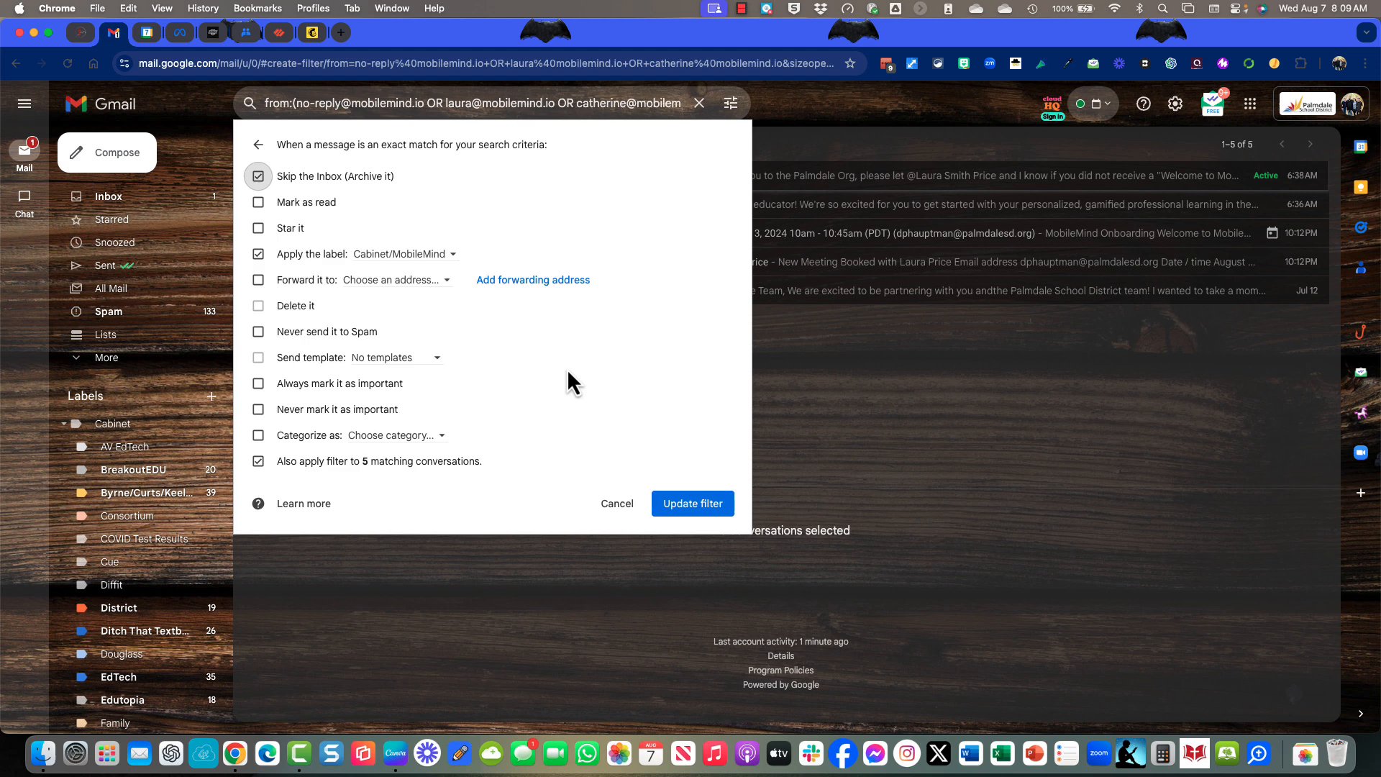
click(697, 510)
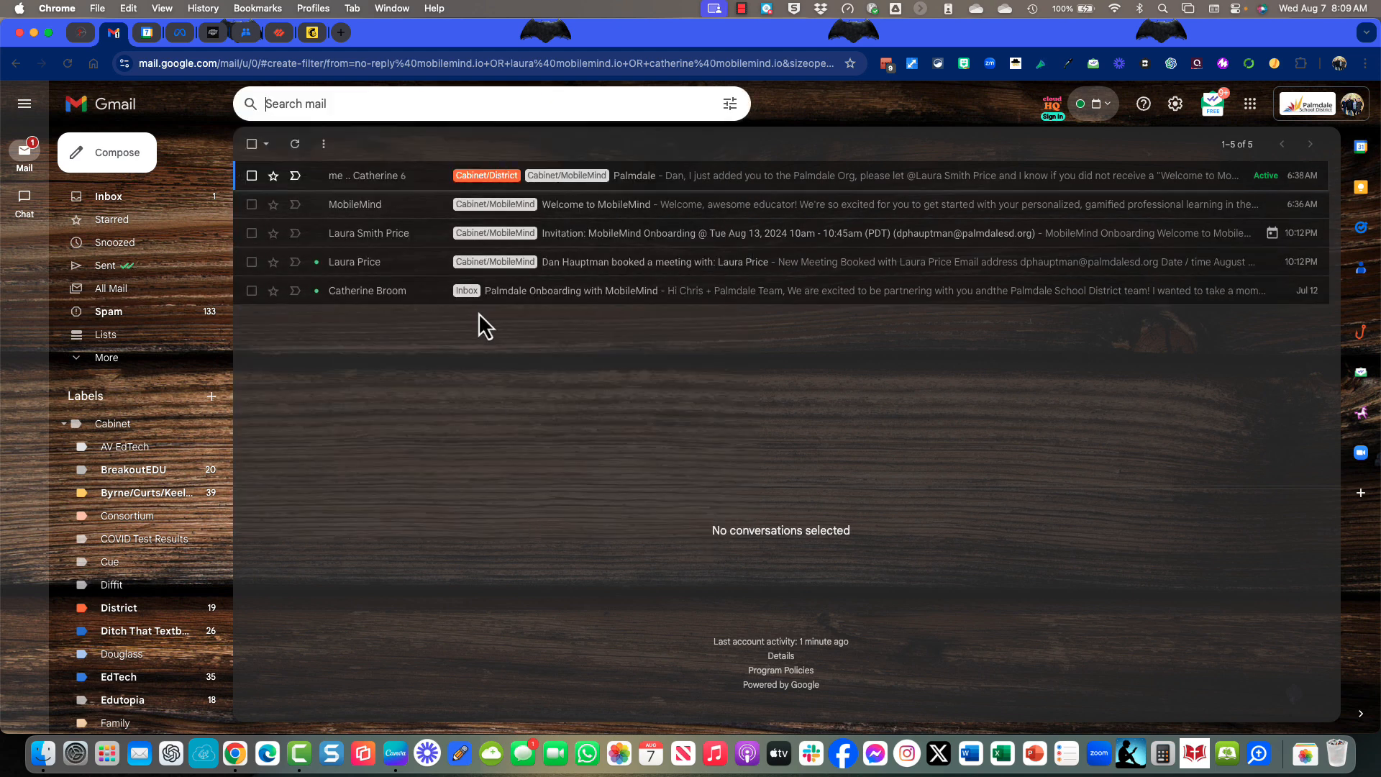
click(100, 198)
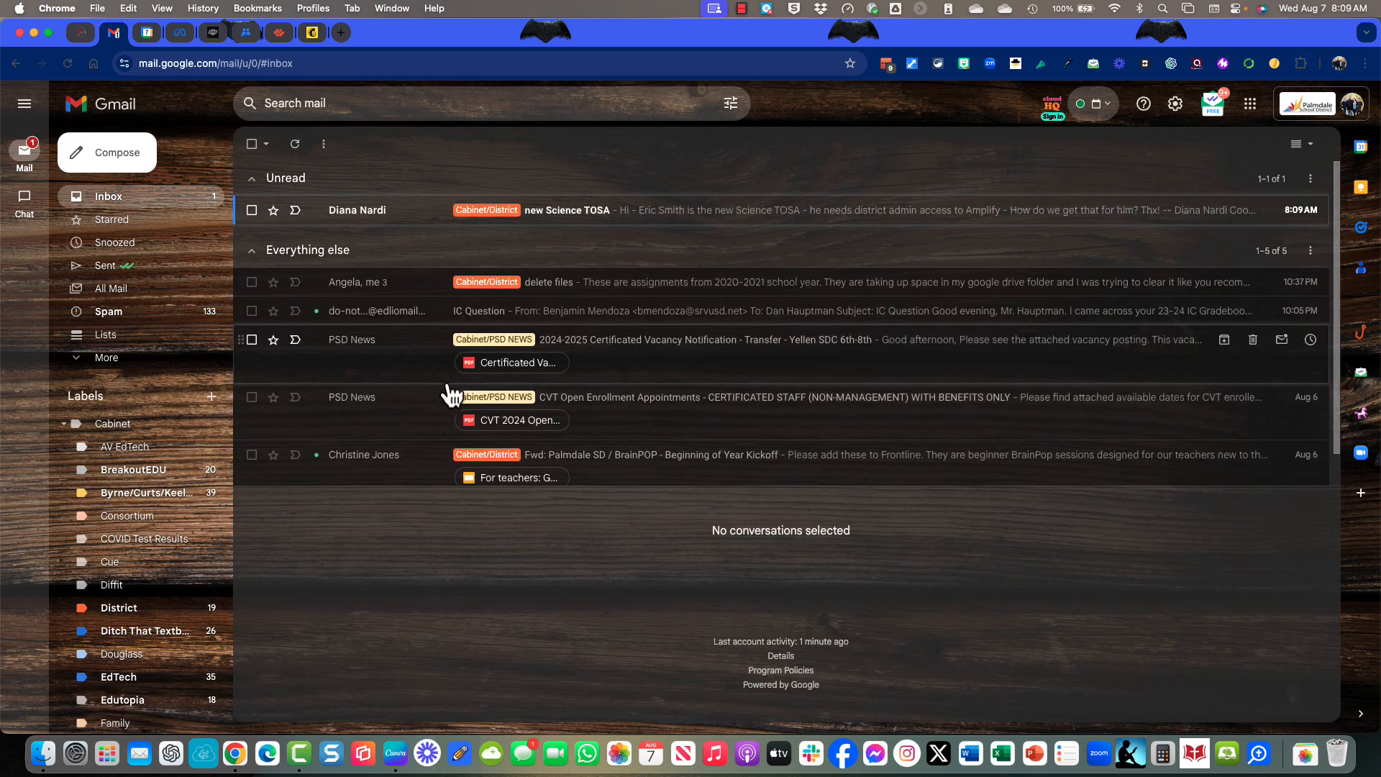
scroll(451, 395, down, 1)
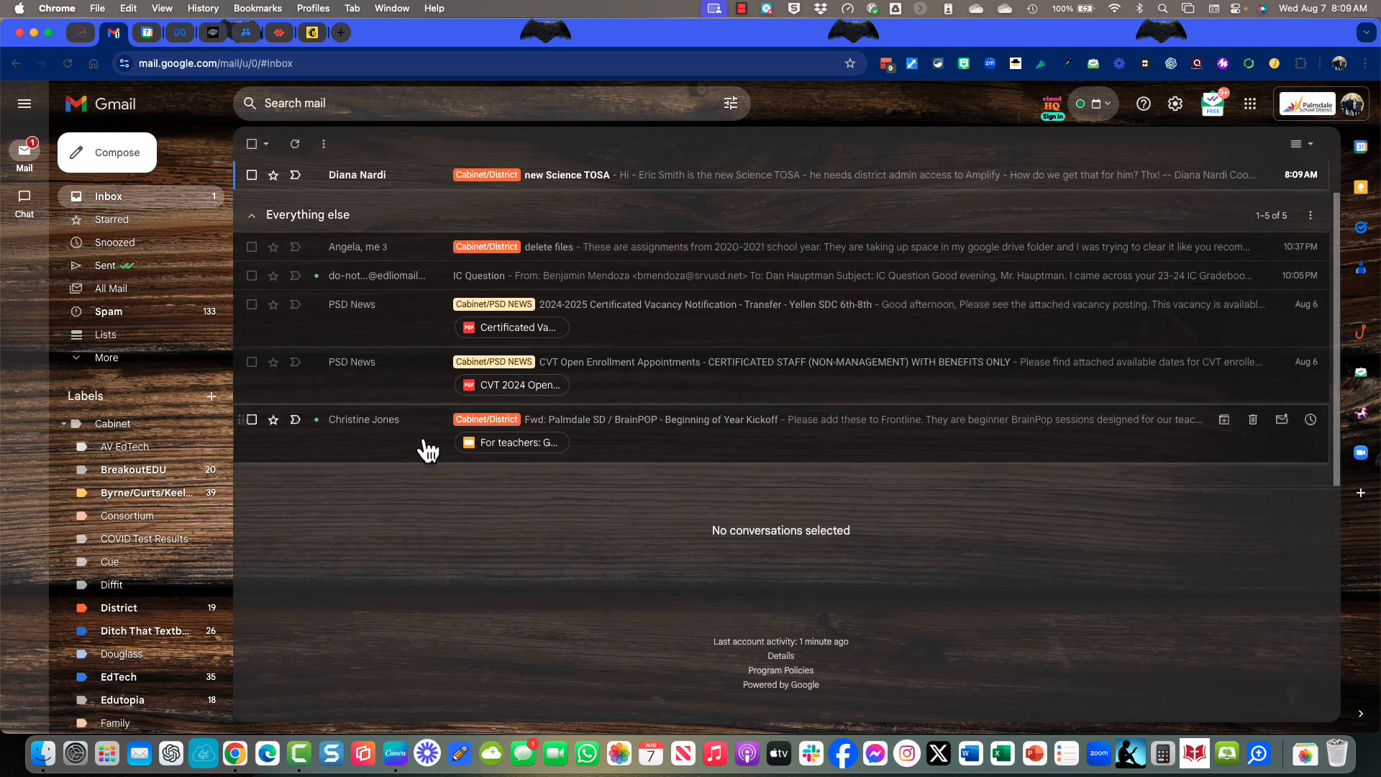